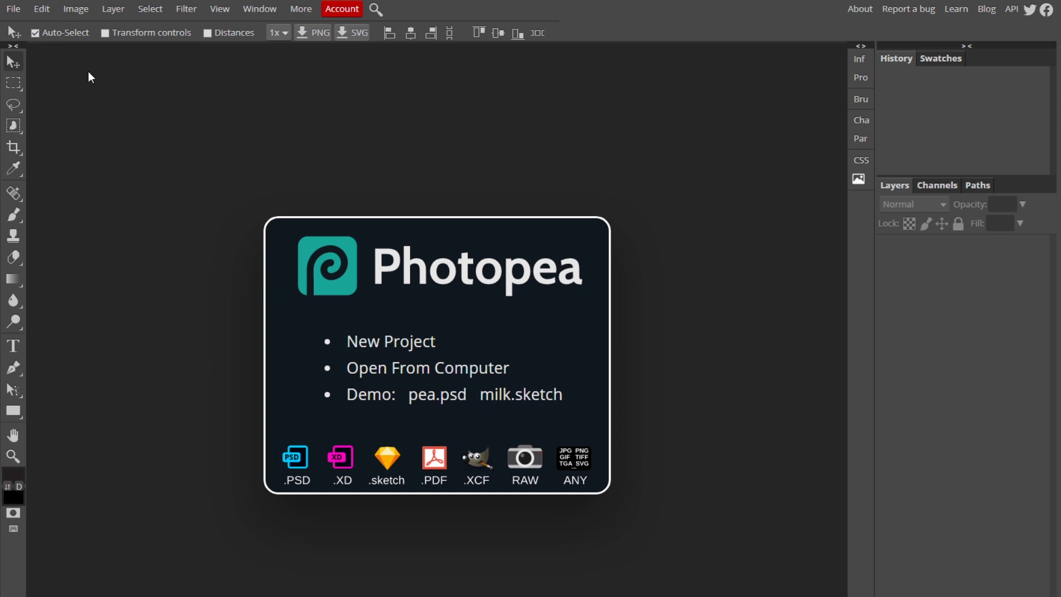
# Step: Create a new project named New Project, 1280 by 720 px at 72 DPI with a white background
pyautogui.click(14, 9)
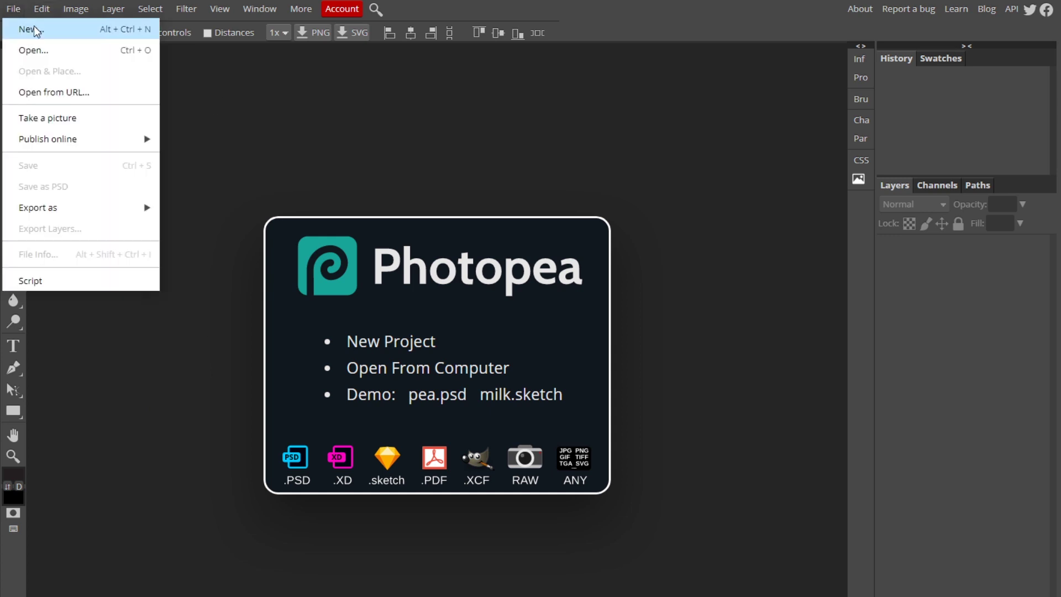
pyautogui.click(34, 27)
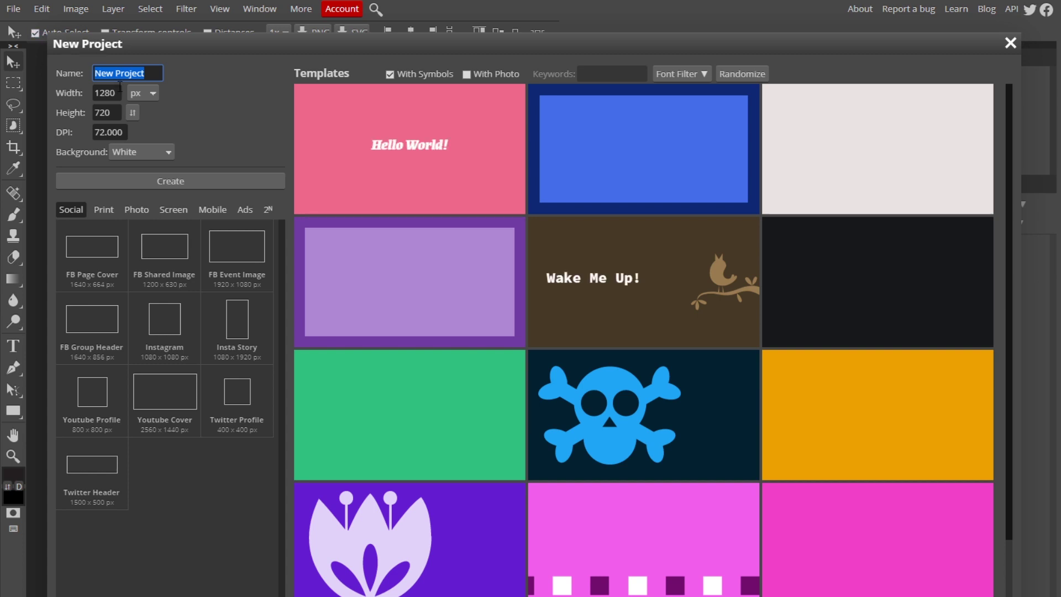
pyautogui.click(105, 94)
pyautogui.press('Tab')
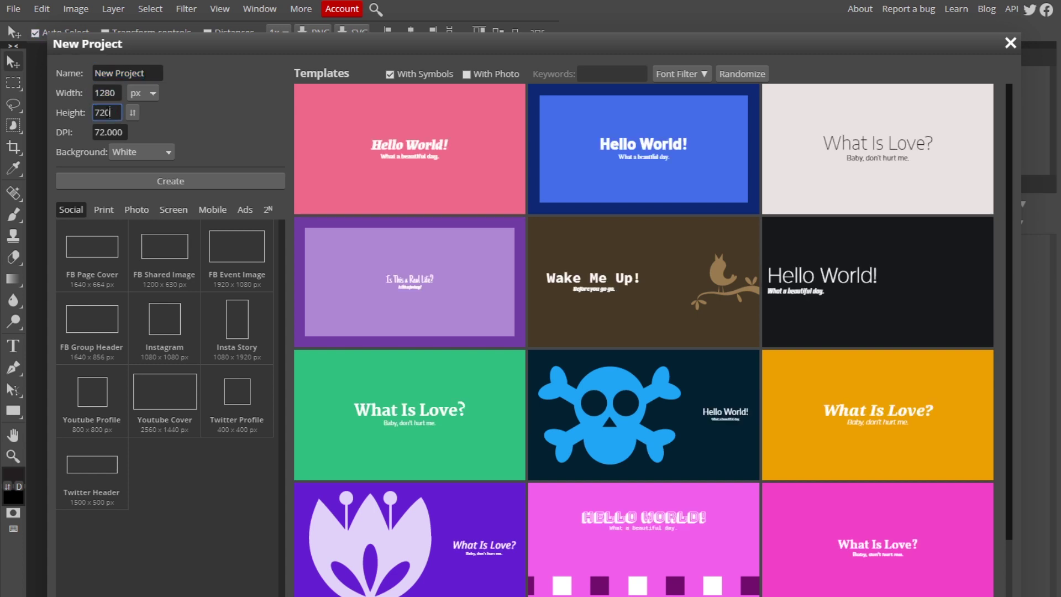
pyautogui.click(116, 94)
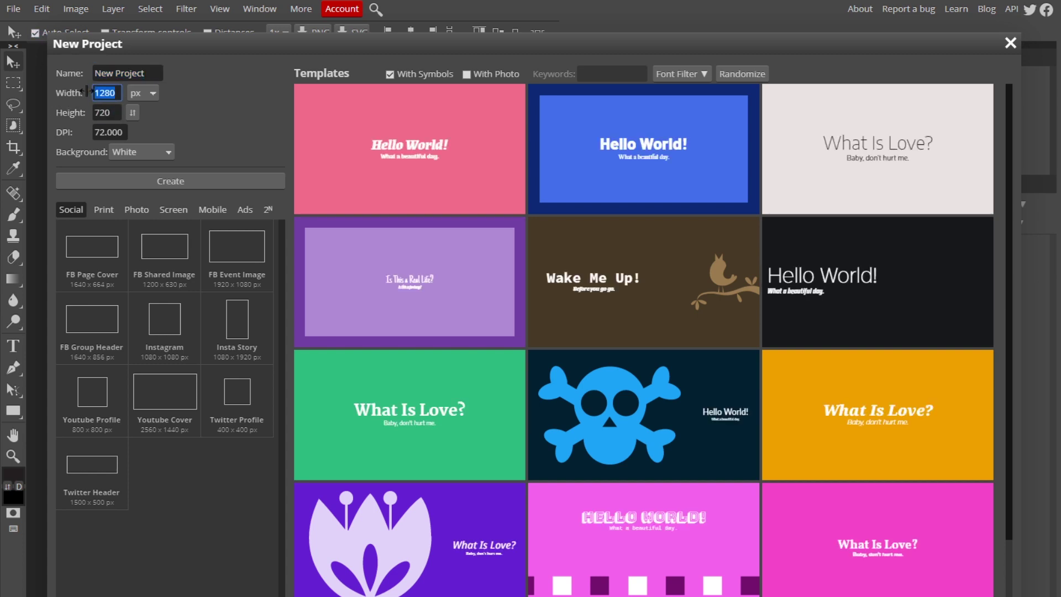
pyautogui.click(152, 74)
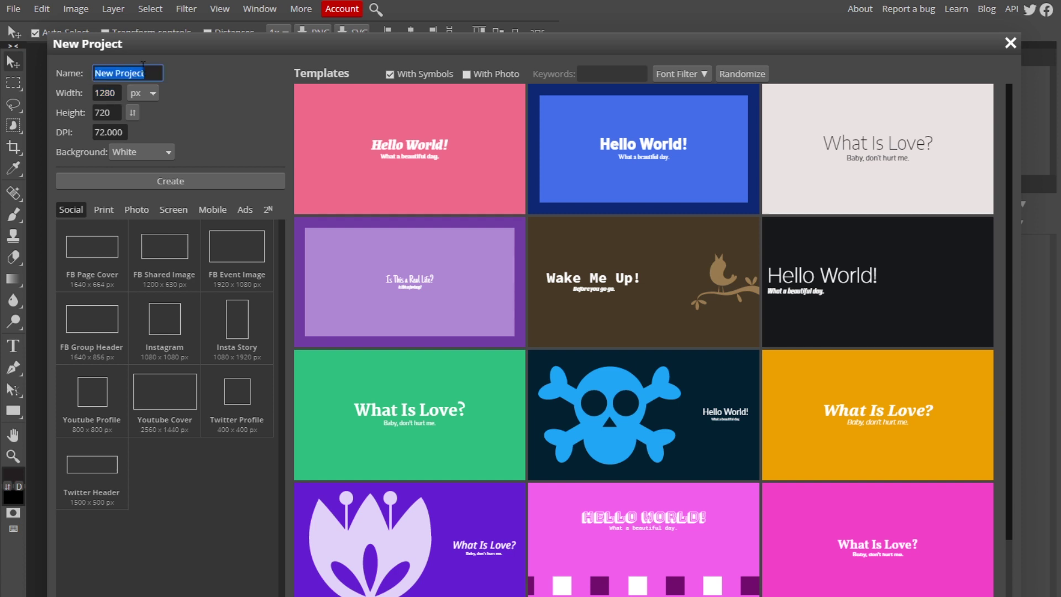
pyautogui.click(213, 174)
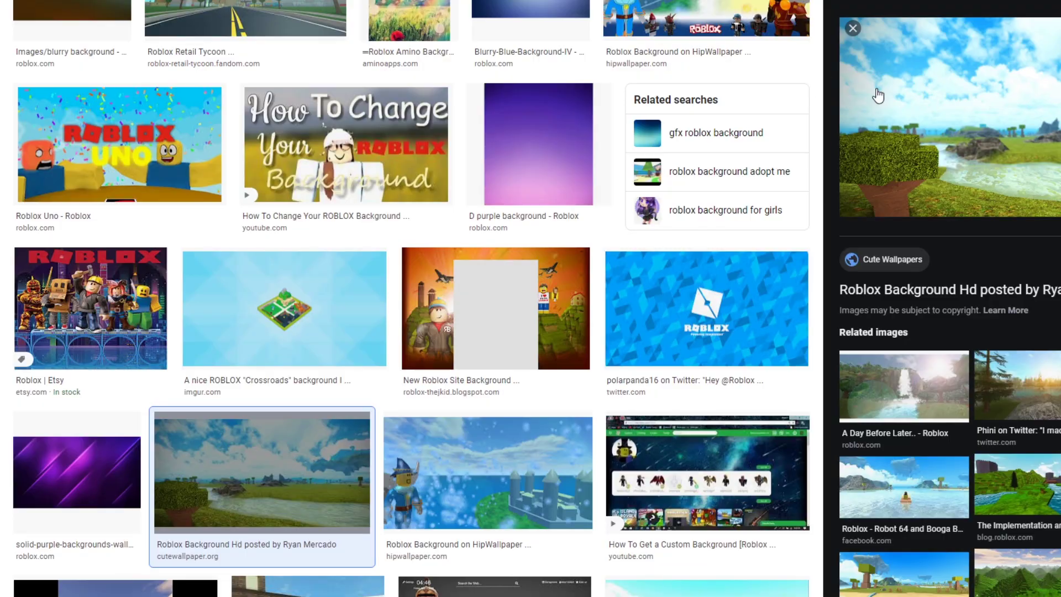
# Step: Look through the Google image results for a Roblox background picture
pyautogui.scroll(-10, 235, 342)
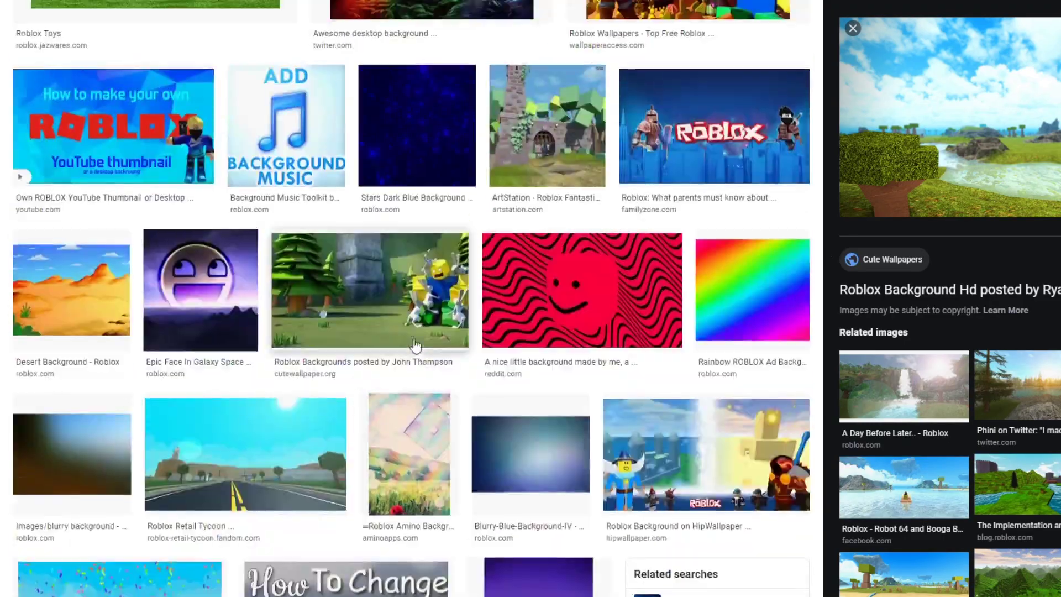
pyautogui.scroll(10, 235, 343)
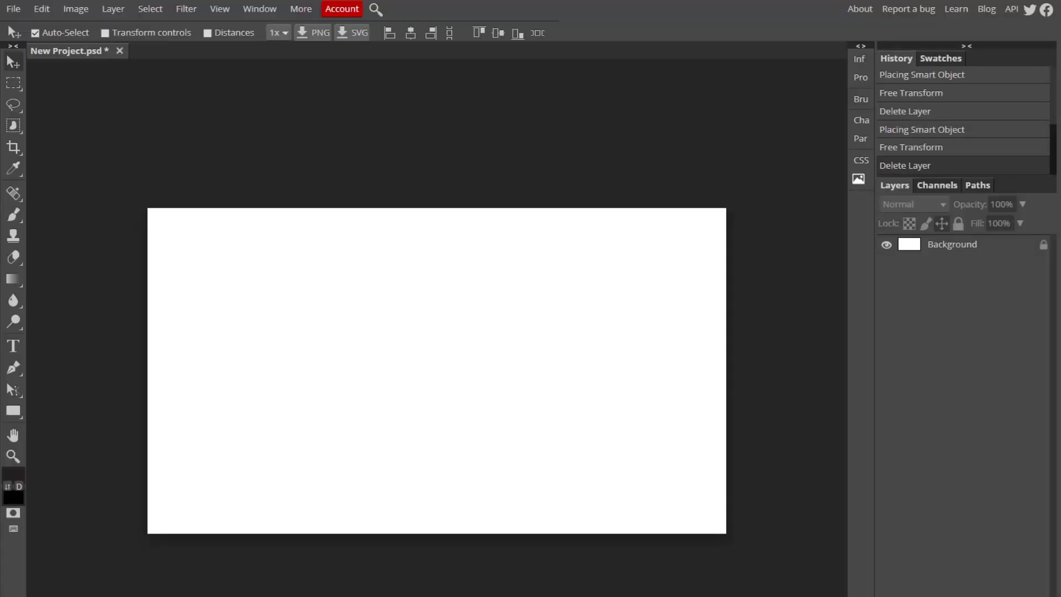
# Step: Capture a rectangular snip of the canvas area with the Snipping Tool and discard it without saving
pyautogui.press('super')
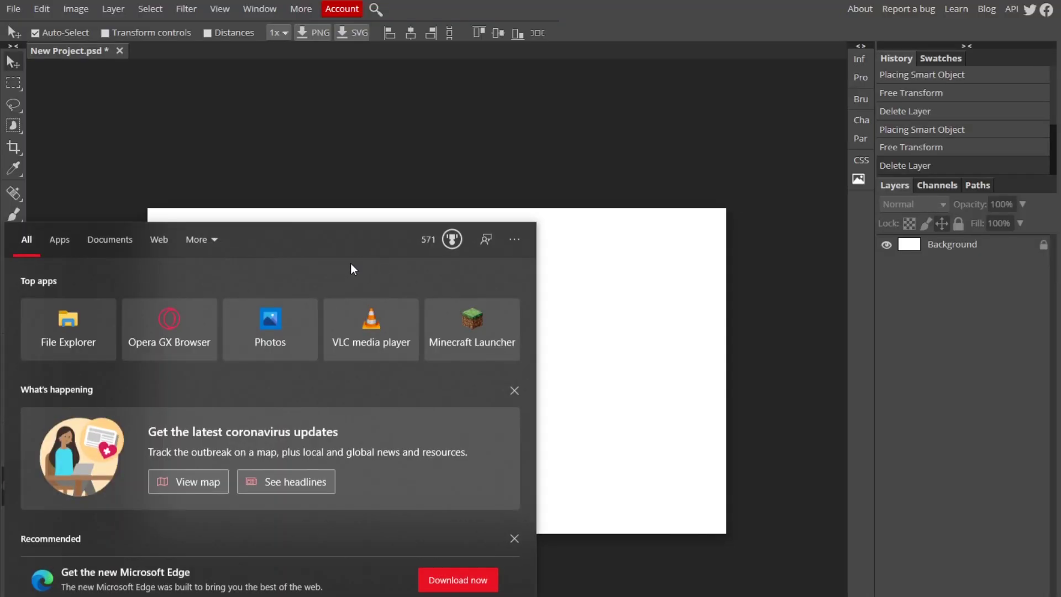
pyautogui.write('sni')
pyautogui.click(107, 293)
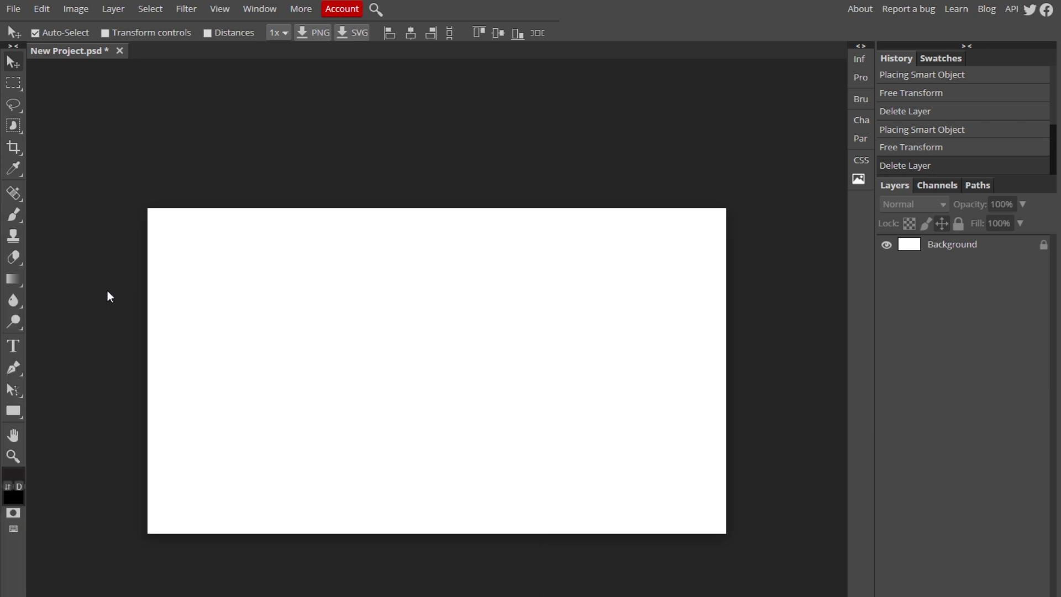
pyautogui.click(545, 120)
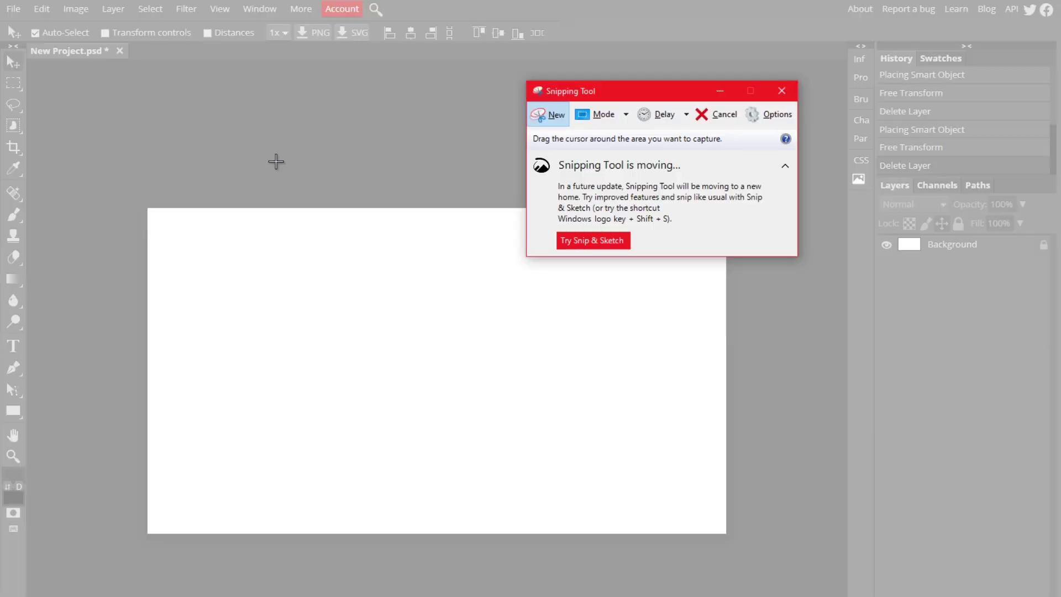
pyautogui.moveTo(118, 70); pyautogui.dragTo(803, 503)
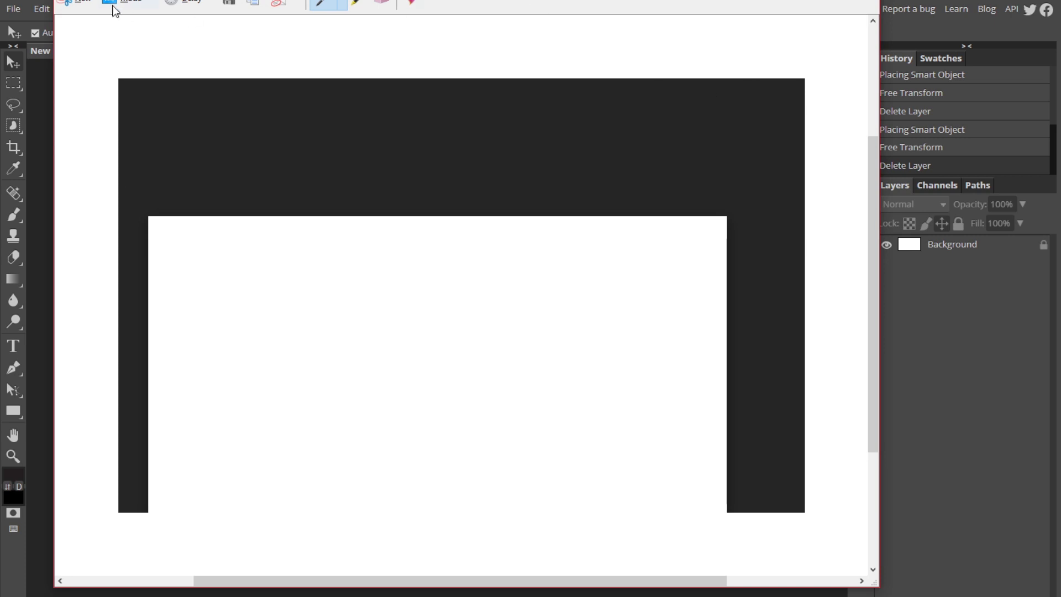
pyautogui.click(77, 2)
pyautogui.click(84, 63)
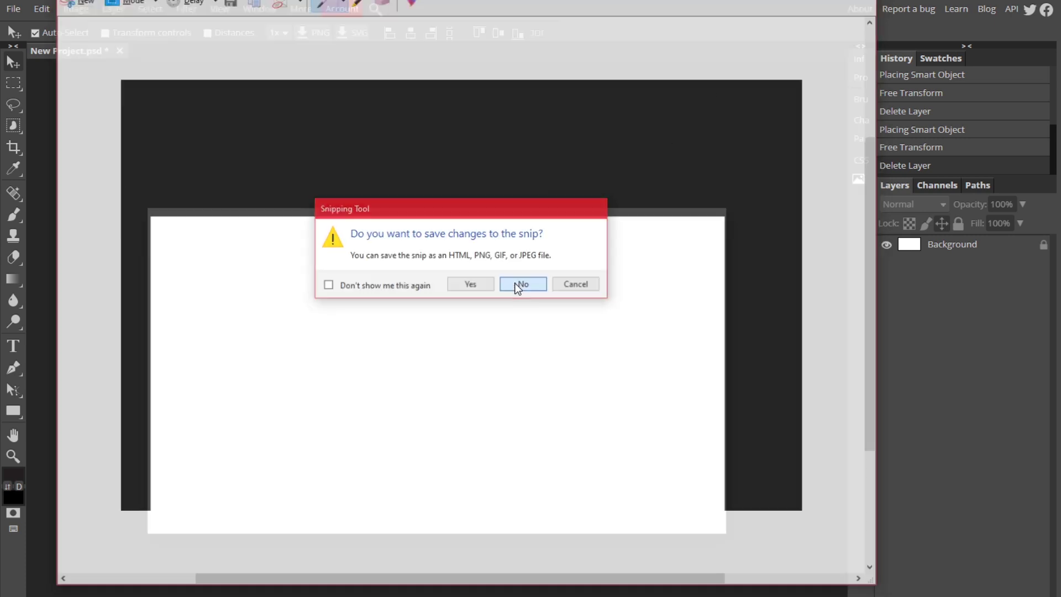
pyautogui.click(517, 284)
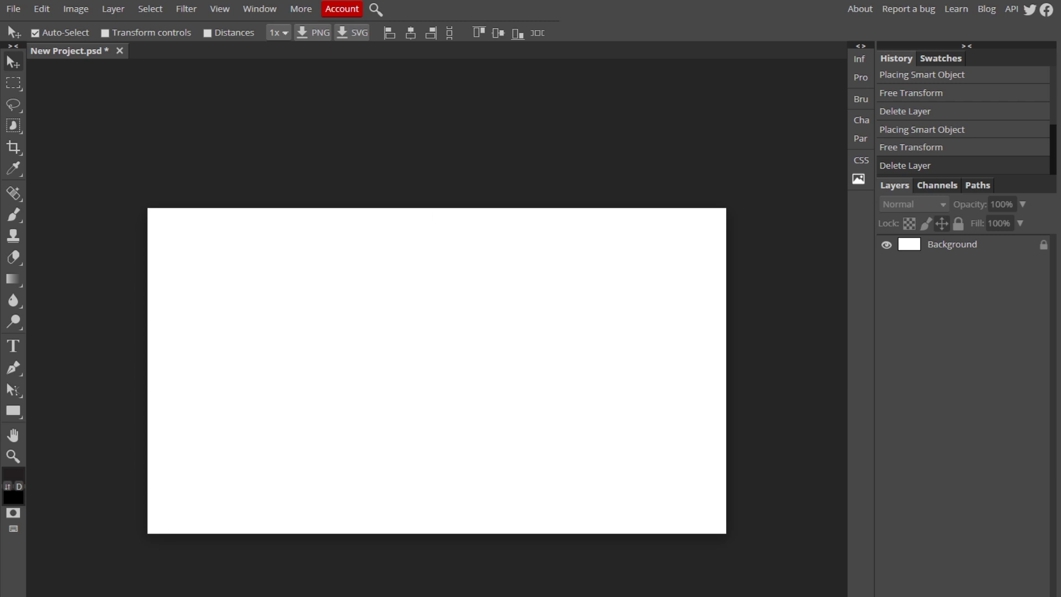
# Step: Try placing the banner (2) image from the Creative Cloud Files folder into the project
pyautogui.hotkey('alt', 'Tab')
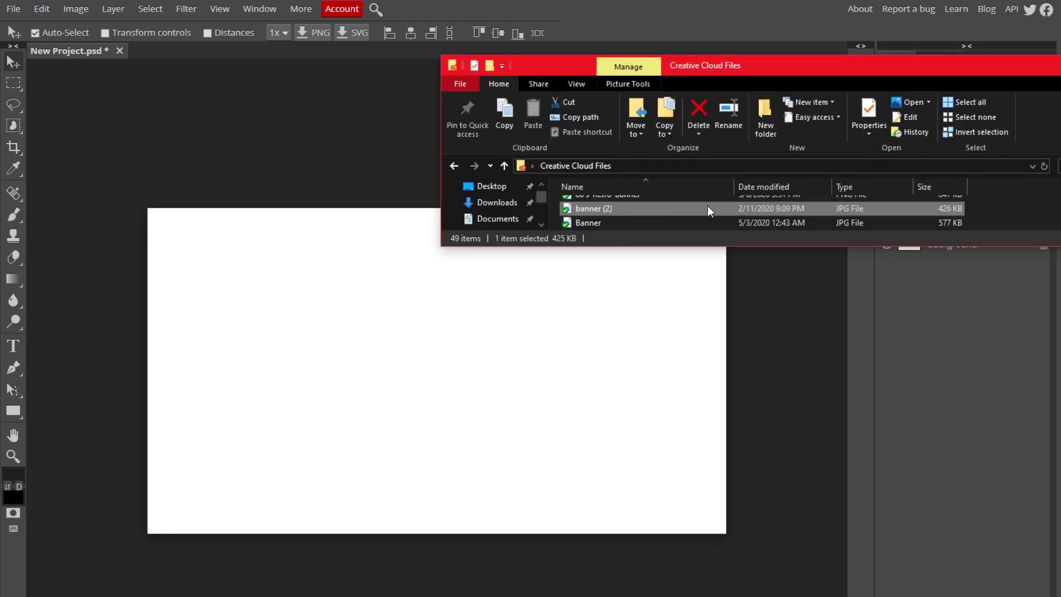
pyautogui.moveTo(707, 205); pyautogui.dragTo(350, 371)
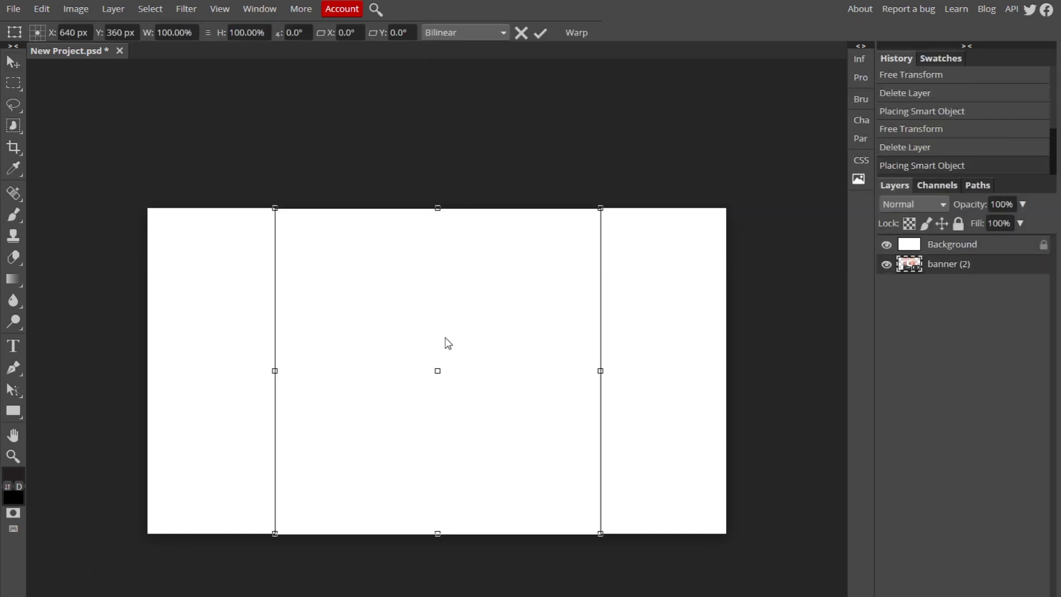
pyautogui.press('Escape')
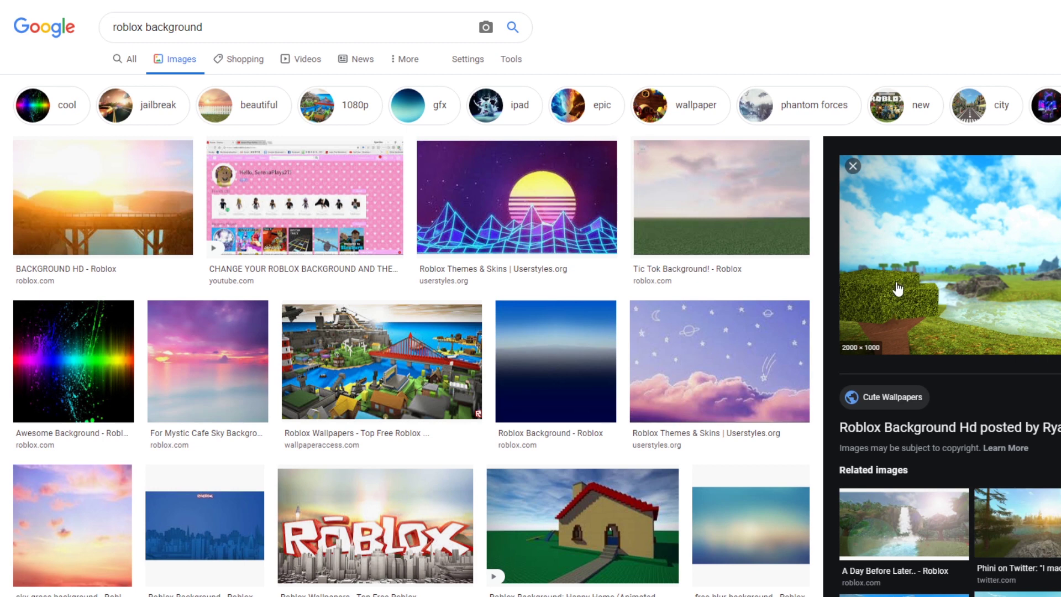
# Step: Copy the 2000 × 1000 Roblox landscape from the Google image results, paste it into the Photopea project and move it up over the canvas
pyautogui.rightClick(951, 265)
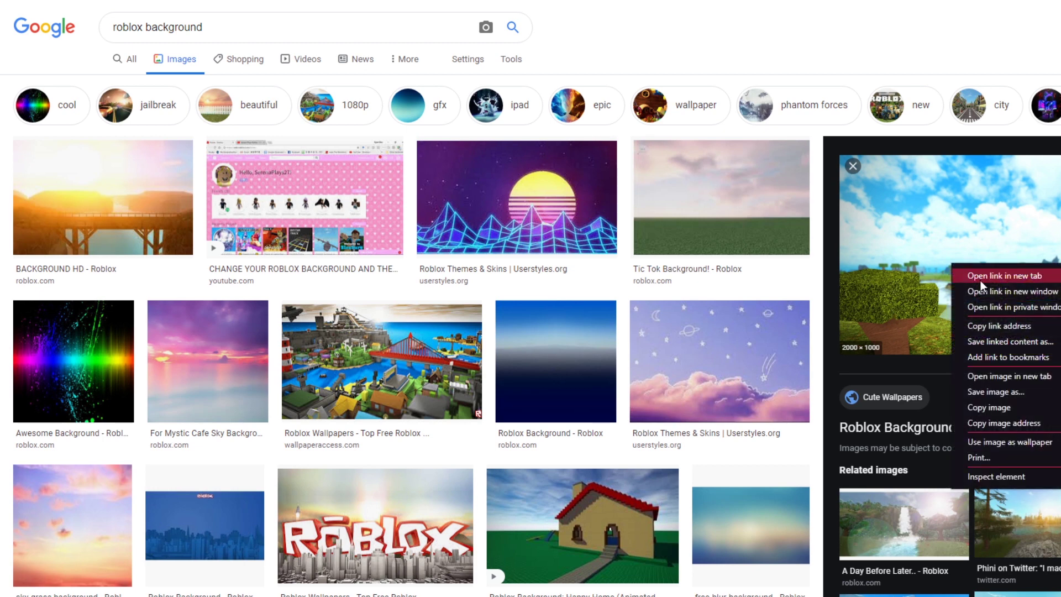
pyautogui.click(1015, 406)
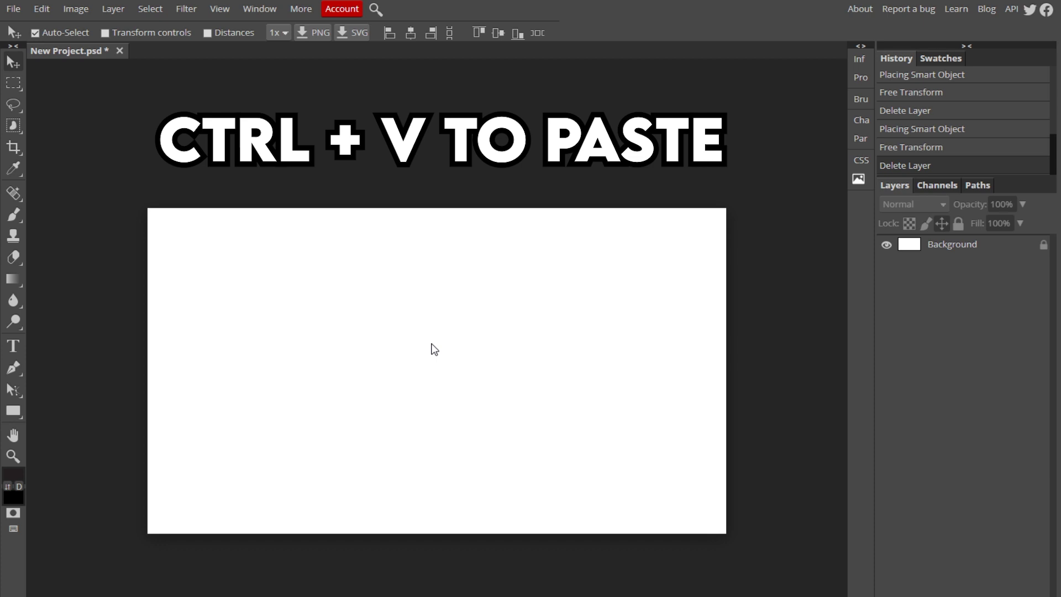
pyautogui.hotkey('ctrl', 'v')
pyautogui.moveTo(485, 374); pyautogui.dragTo(478, 288)
# Step: Scale the landscape layer with Free Transform to about 69% width and 78.8% height so it covers the canvas
pyautogui.click(42, 9)
pyautogui.click(89, 299)
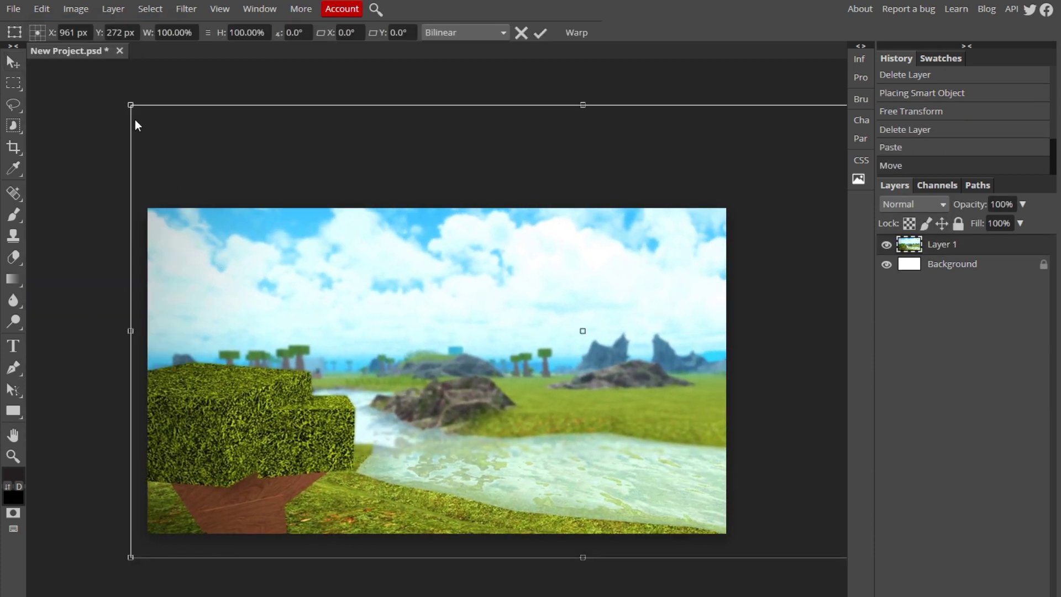
pyautogui.moveTo(131, 105); pyautogui.dragTo(317, 284)
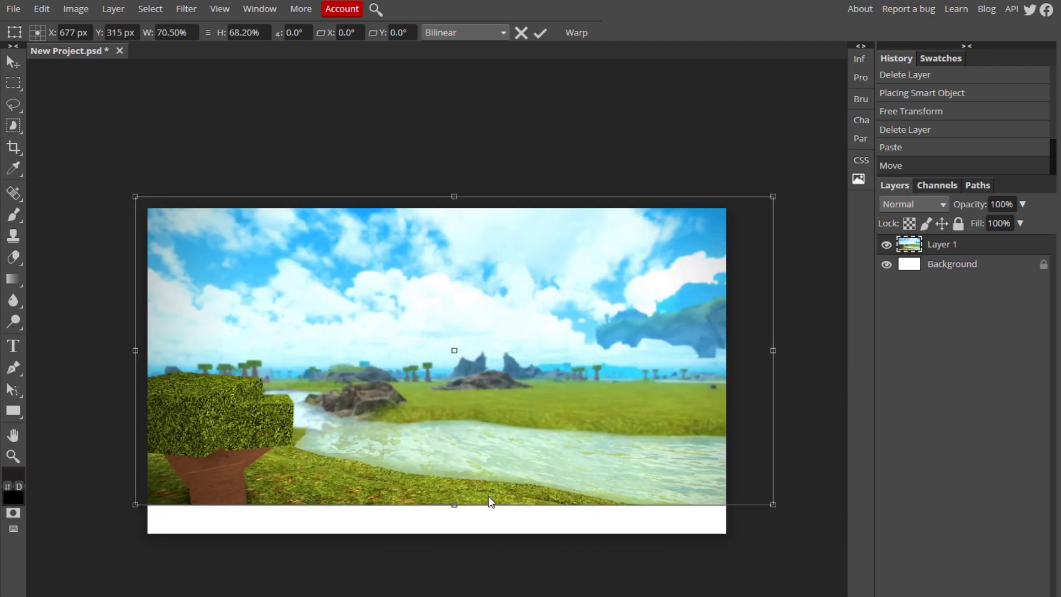
pyautogui.moveTo(455, 504); pyautogui.dragTo(459, 553)
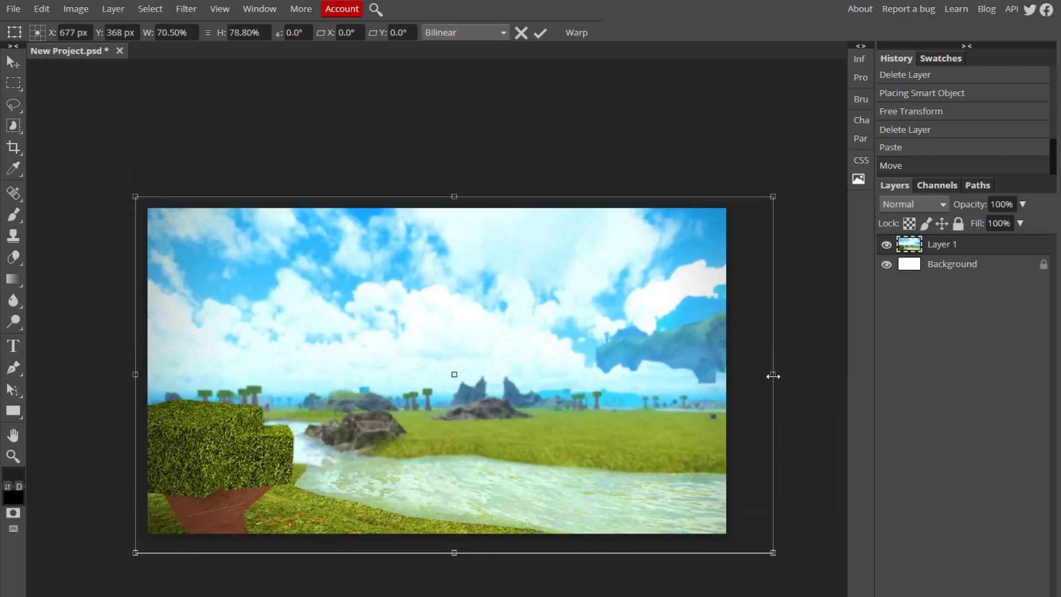
pyautogui.moveTo(772, 376)
pyautogui.mouseDown()
pyautogui.moveTo(794, 372)
pyautogui.moveTo(760, 374)
pyautogui.mouseUp()
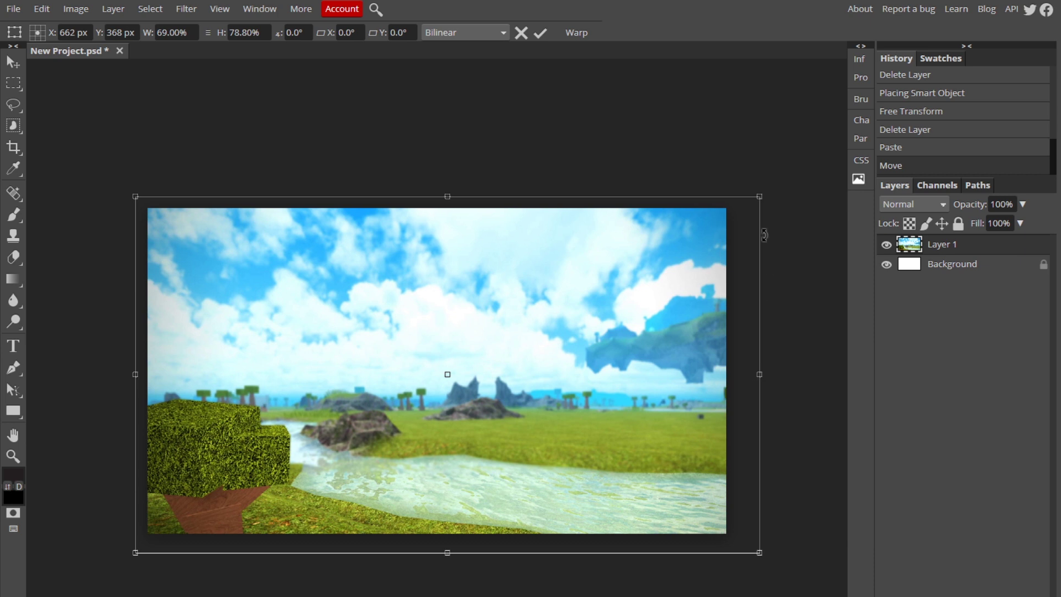
# Step: Try shifting the landscape layer and distorting its upper-left corner inward with Free Transform
pyautogui.click(42, 8)
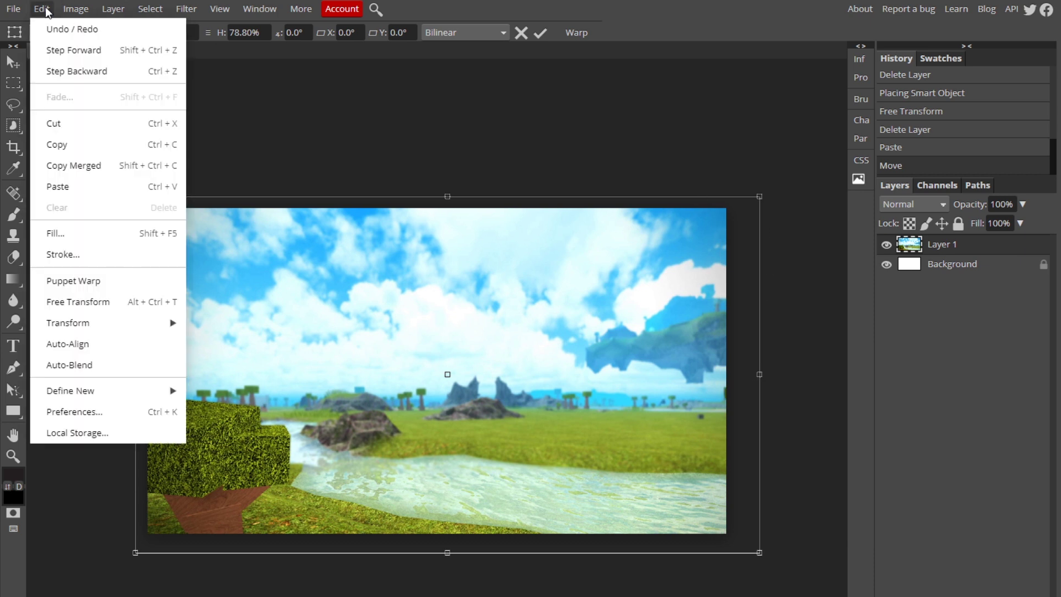
pyautogui.click(126, 304)
pyautogui.moveTo(607, 319); pyautogui.dragTo(420, 290)
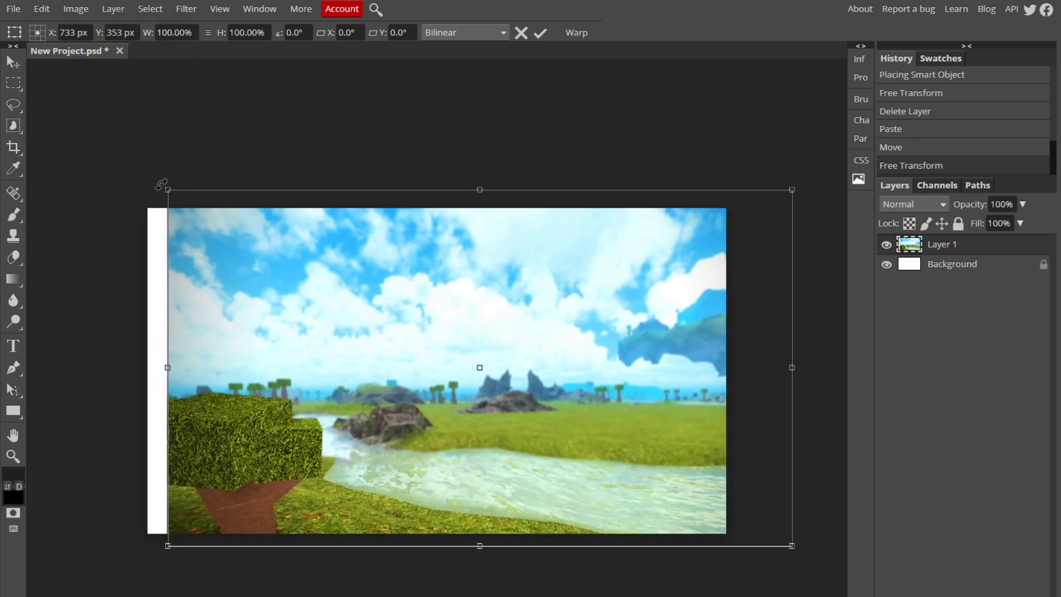
pyautogui.moveTo(168, 189); pyautogui.dragTo(444, 221)
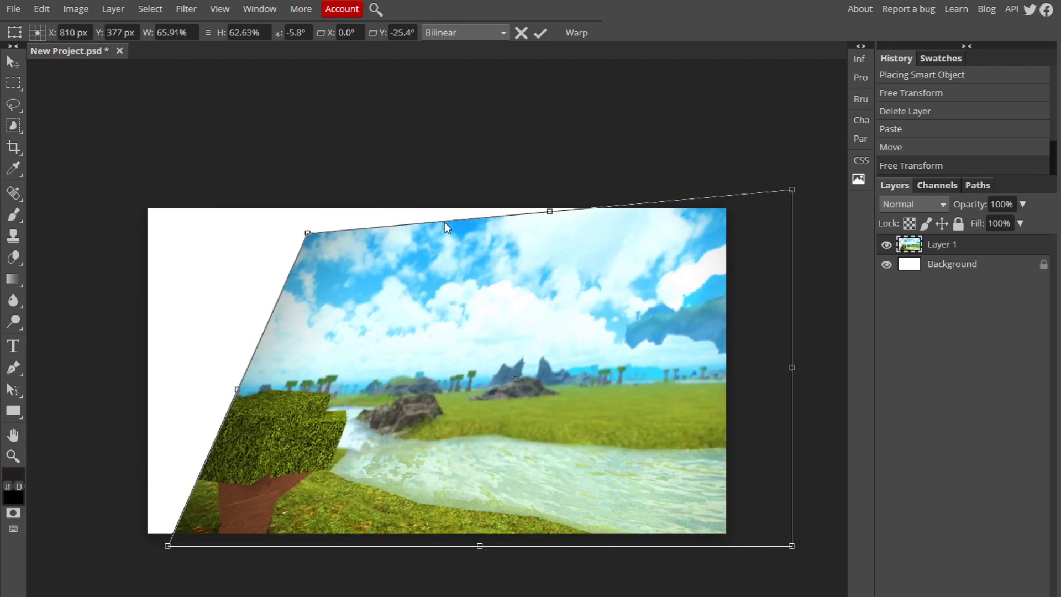
pyautogui.click(521, 32)
pyautogui.hotkey('ctrl', 'alt', 't')
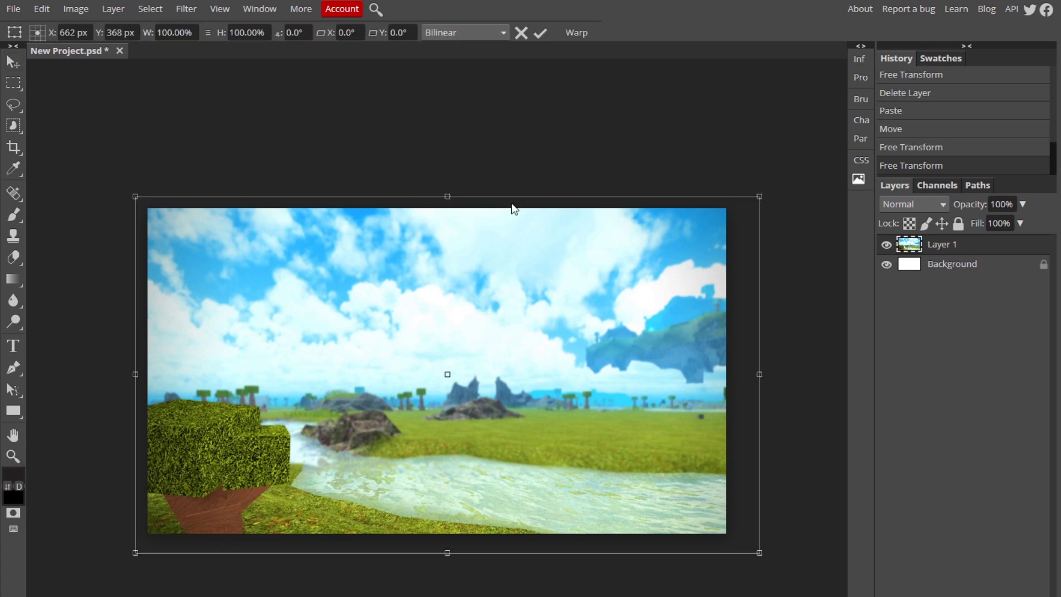
pyautogui.click(541, 34)
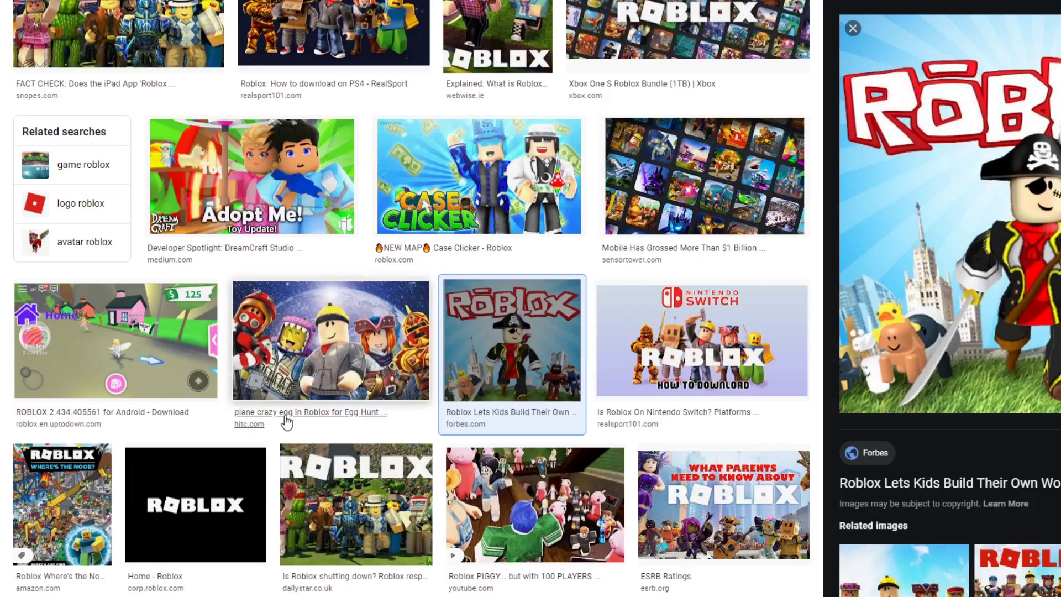
# Step: Switch to the Google image results for roblox and copy the 600 × 600 Roblox pirate picture from Forbes
pyautogui.scroll(10, 286, 422)
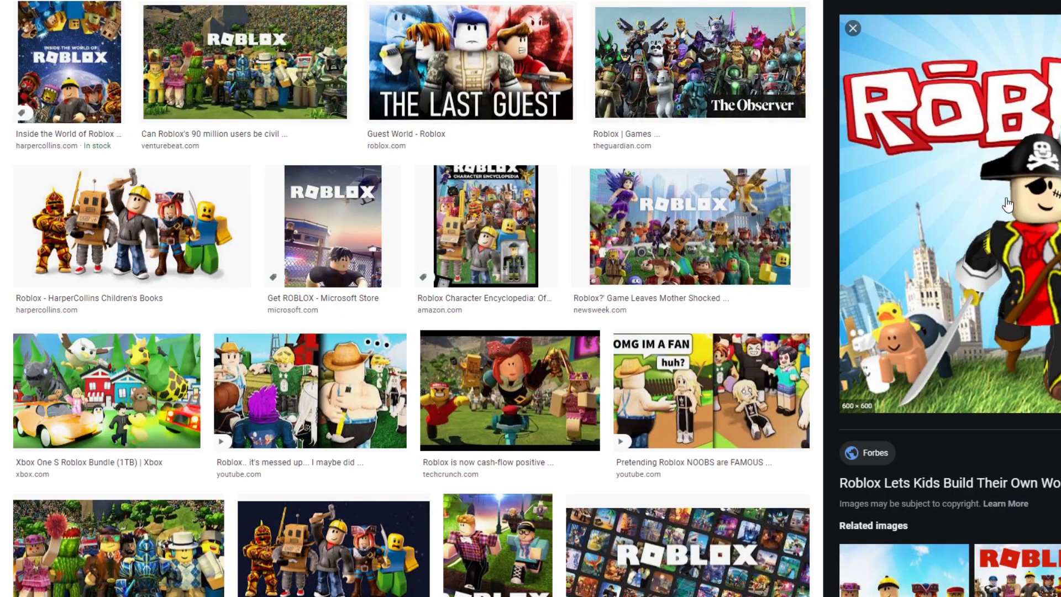
pyautogui.rightClick(1006, 203)
# Step: Search Google Images for "roblox character png", look over the characters and go back to the earlier Roblox results
pyautogui.scroll(8, 422, 315)
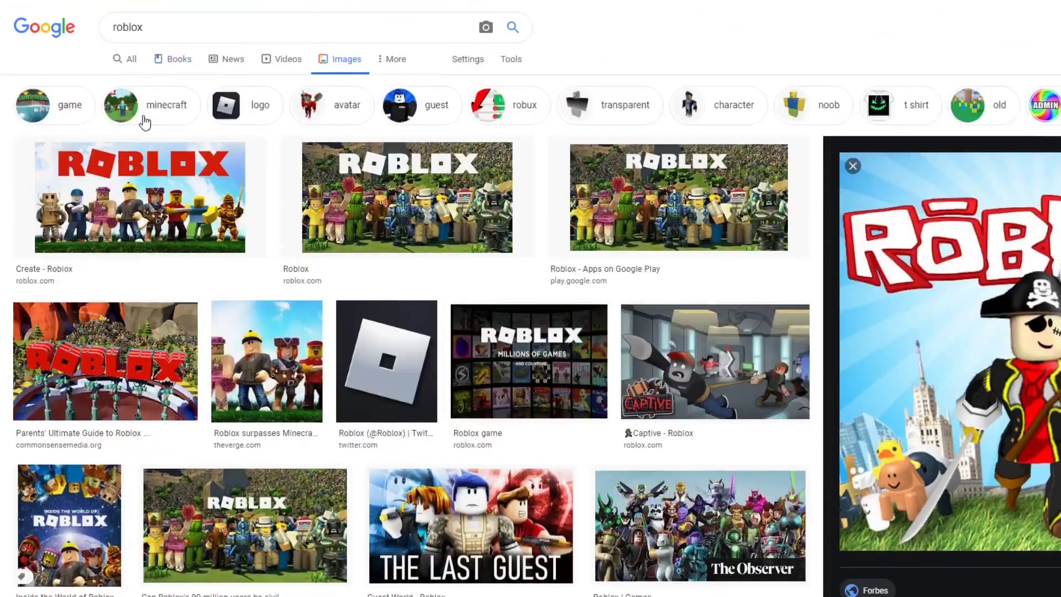
pyautogui.click(180, 31)
pyautogui.write('chara')
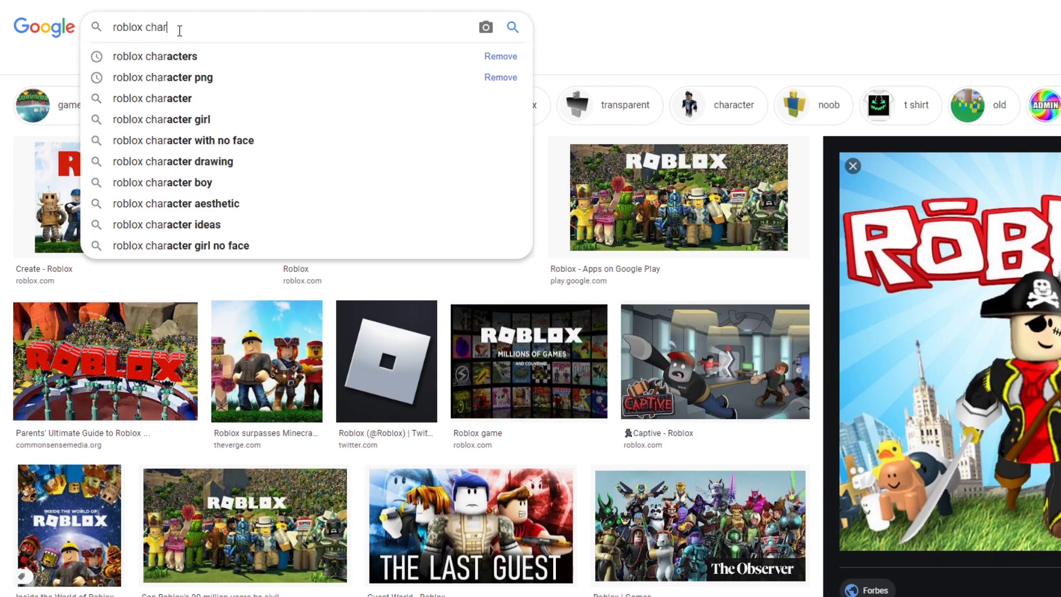
pyautogui.press('Down')
pyautogui.press('Down')
pyautogui.press('Return')
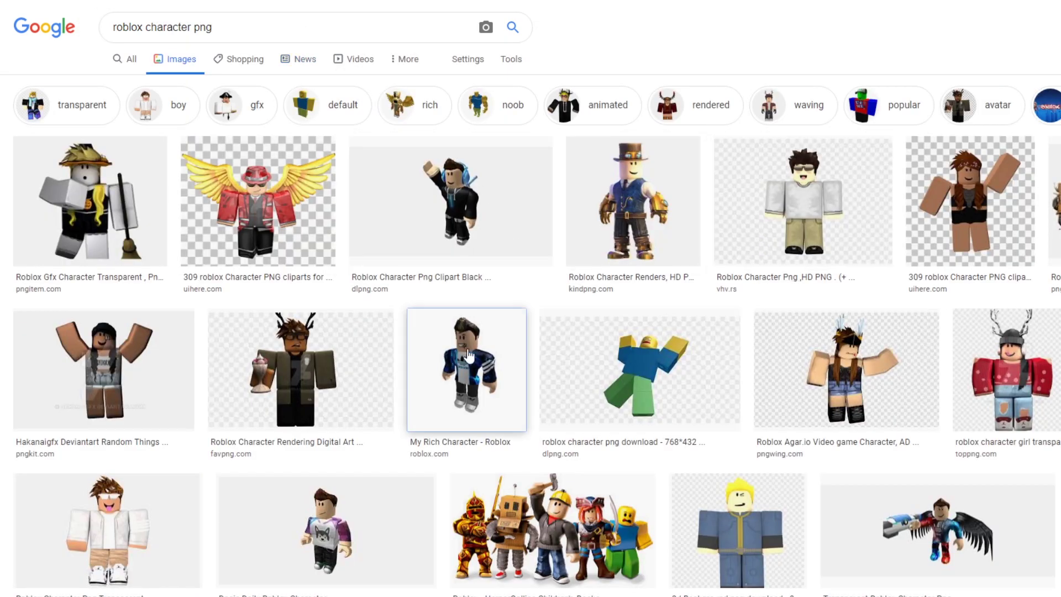
pyautogui.hotkey('alt', 'Left')
pyautogui.scroll(-10, 787, 376)
pyautogui.click(511, 547)
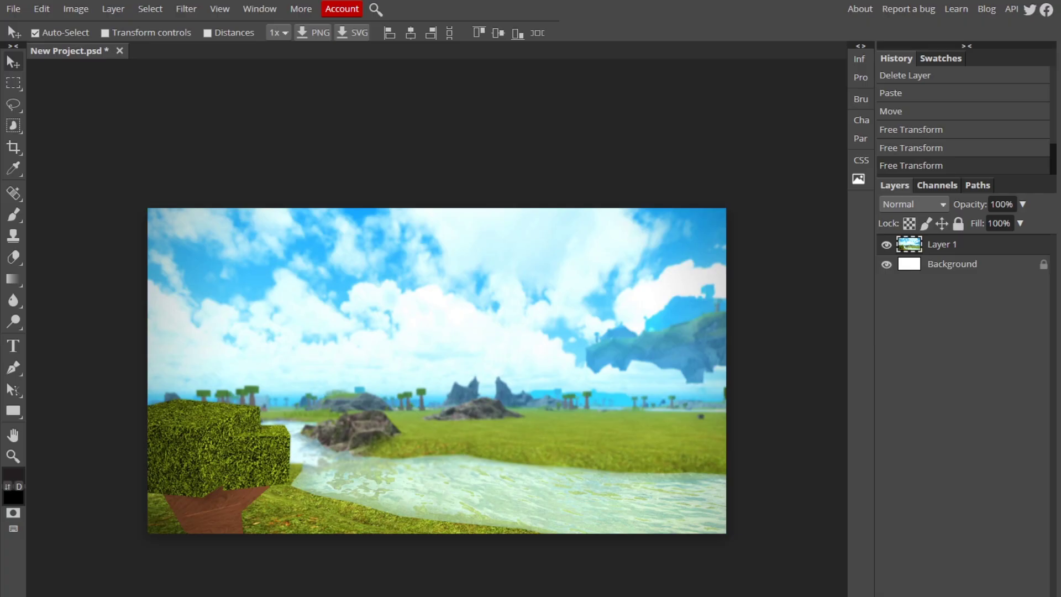
# Step: Paste the Roblox pirate picture into the Photopea project and move it to the right half of the landscape
pyautogui.hotkey('ctrl', 'v')
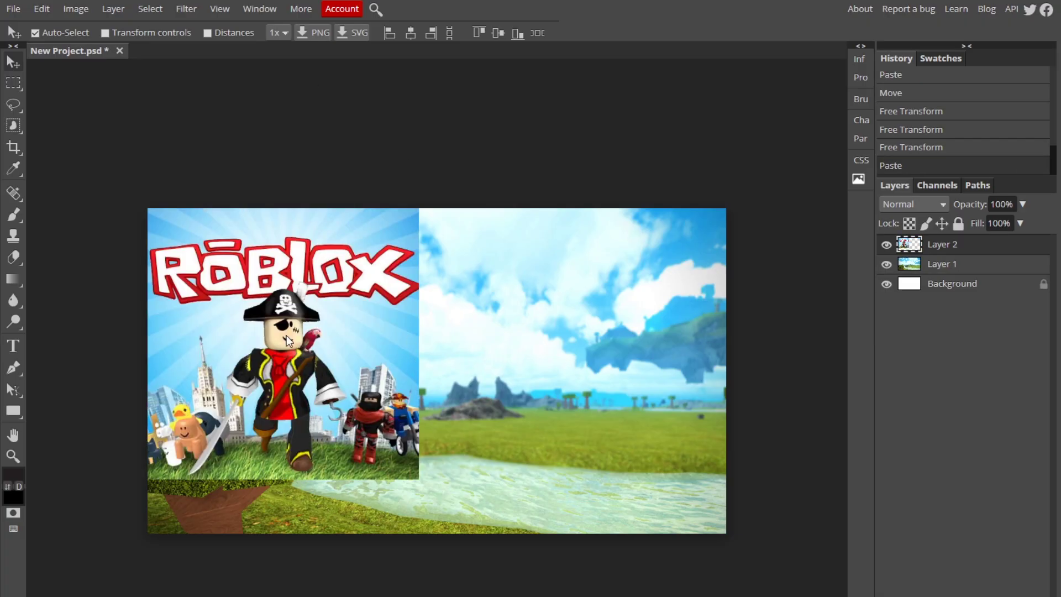
pyautogui.moveTo(287, 340); pyautogui.dragTo(522, 353)
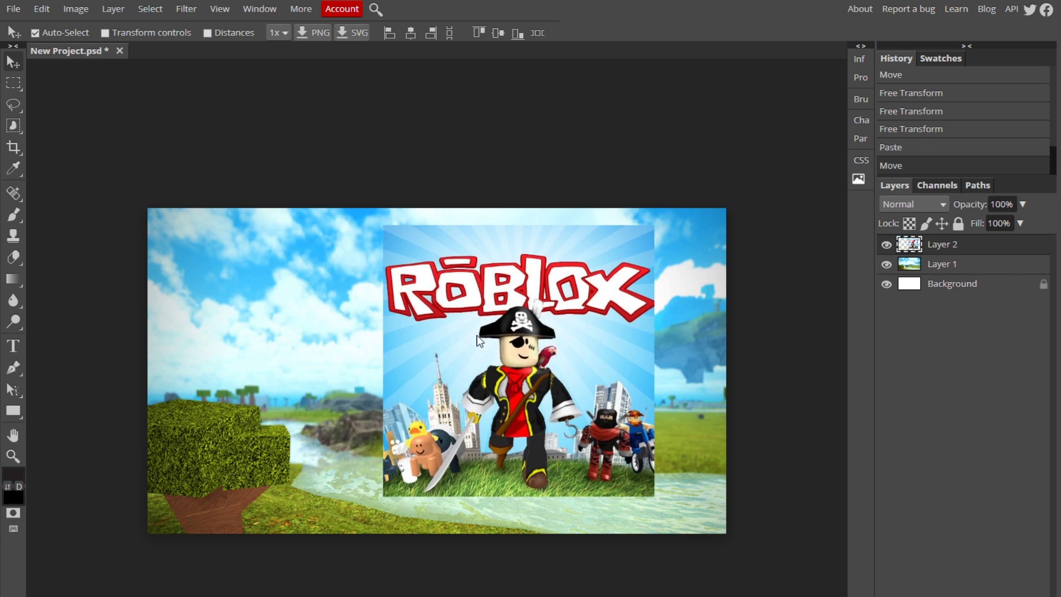
# Step: Switch to the Polygonal Lasso Select tool for tracing the pirate character in the pasted picture
pyautogui.click(13, 456)
pyautogui.click(511, 373)
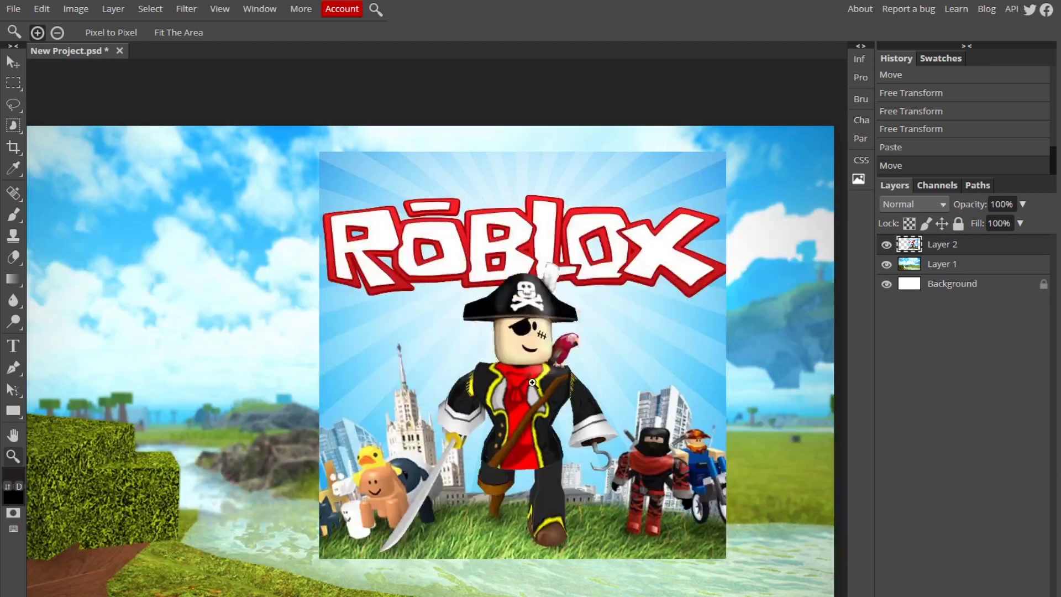
pyautogui.click(531, 378)
pyautogui.scroll(-1, 538, 379)
pyautogui.scroll(1, 497, 326)
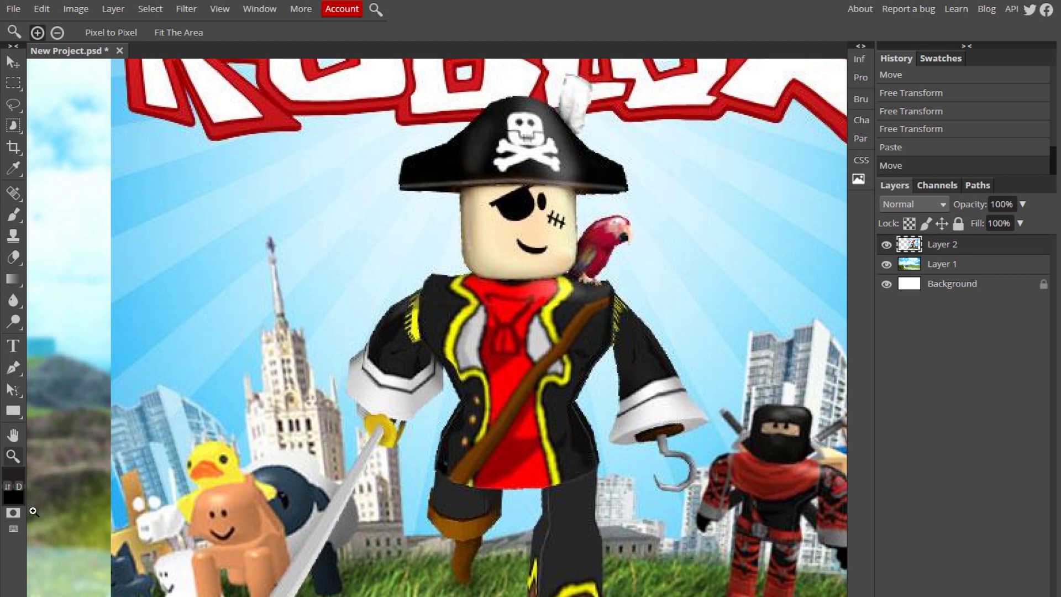
pyautogui.click(15, 112)
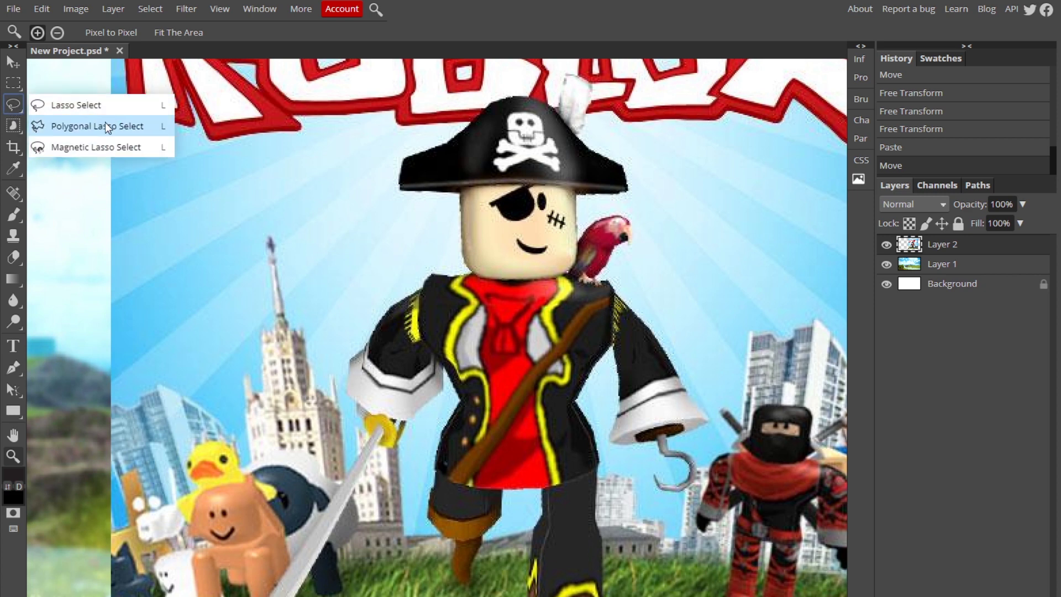
pyautogui.click(124, 128)
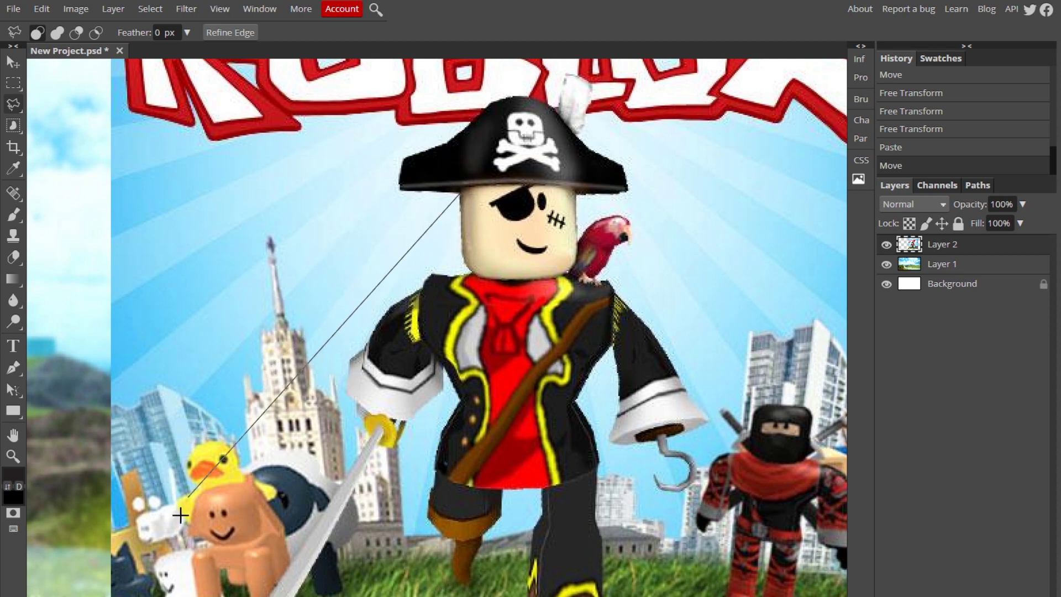
pyautogui.click(461, 258)
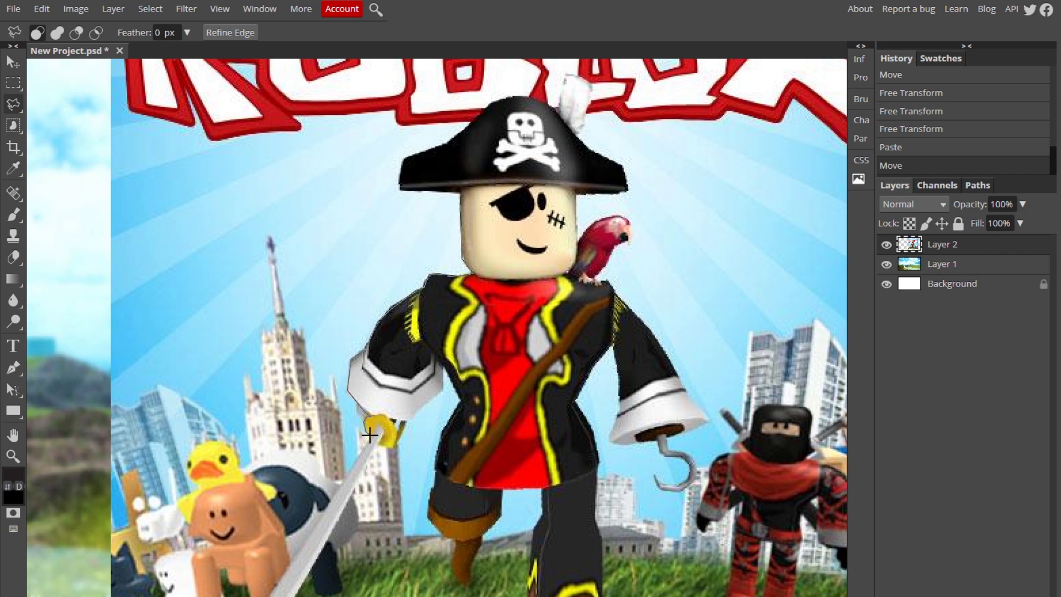
pyautogui.click(380, 437)
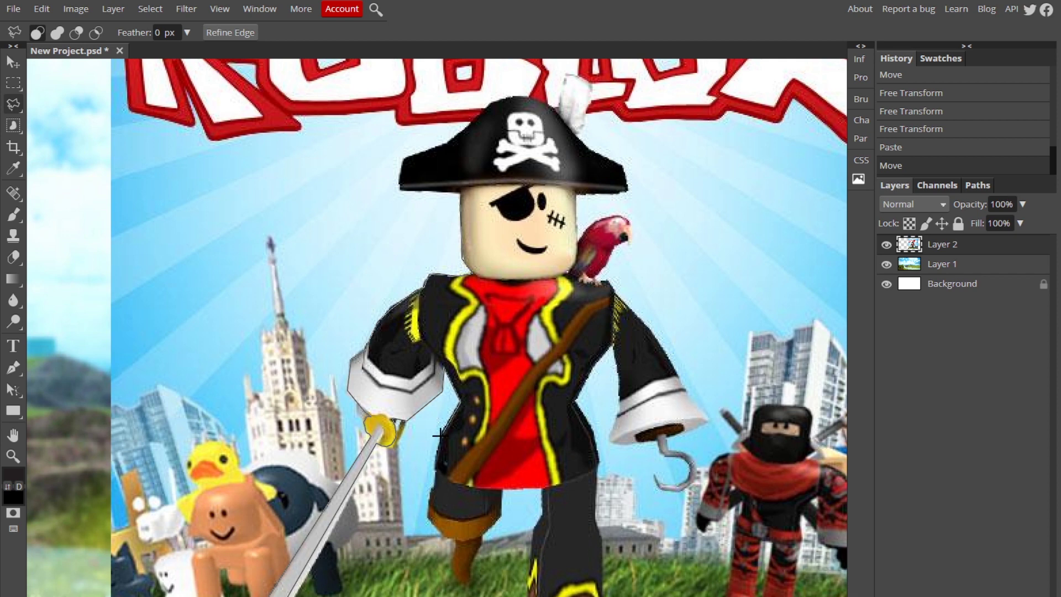
pyautogui.moveTo(432, 470); pyautogui.dragTo(429, 523)
pyautogui.hotkey('ctrl', 'z')
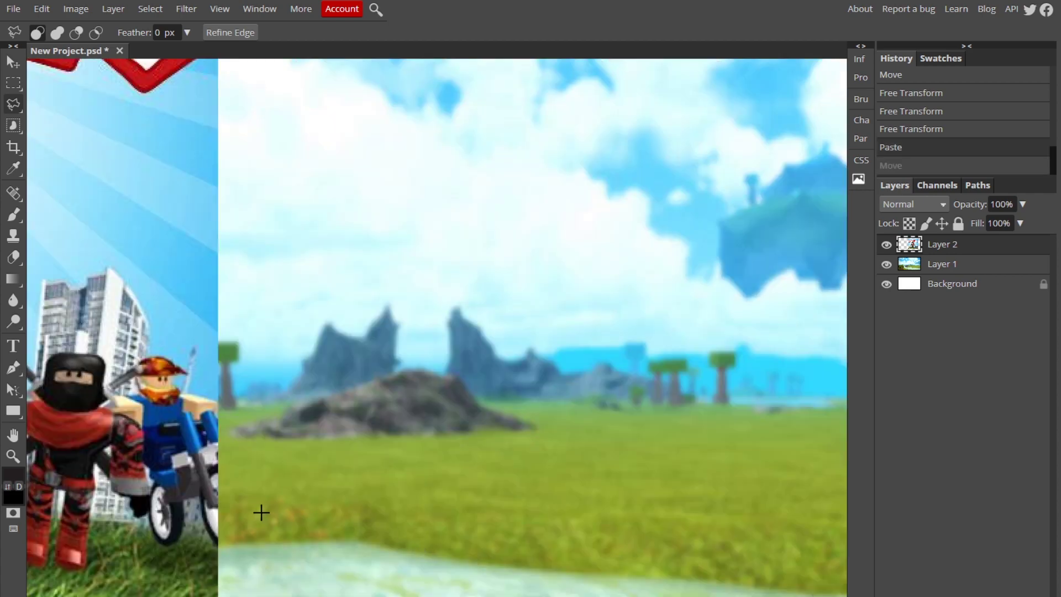
pyautogui.doubleClick(12, 456)
pyautogui.moveTo(164, 490); pyautogui.dragTo(250, 425)
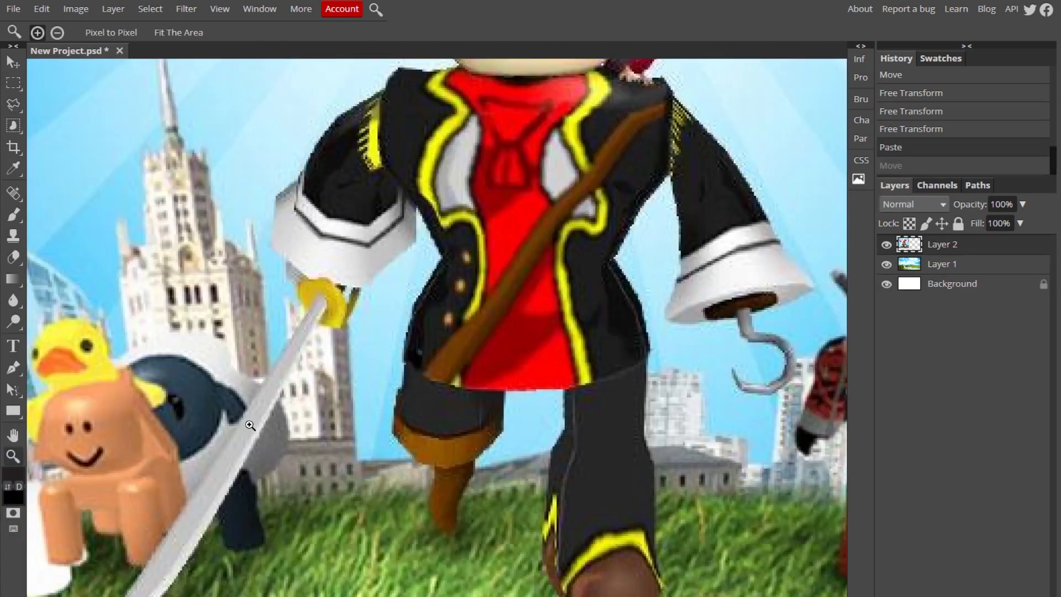
pyautogui.scroll(3, 268, 345)
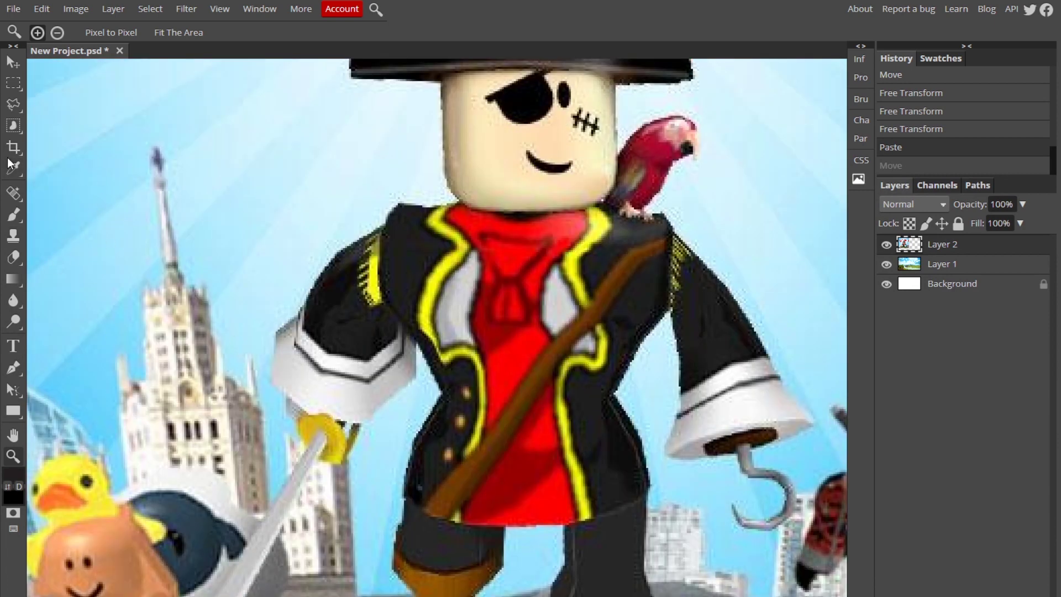
pyautogui.scroll(-6, 398, 359)
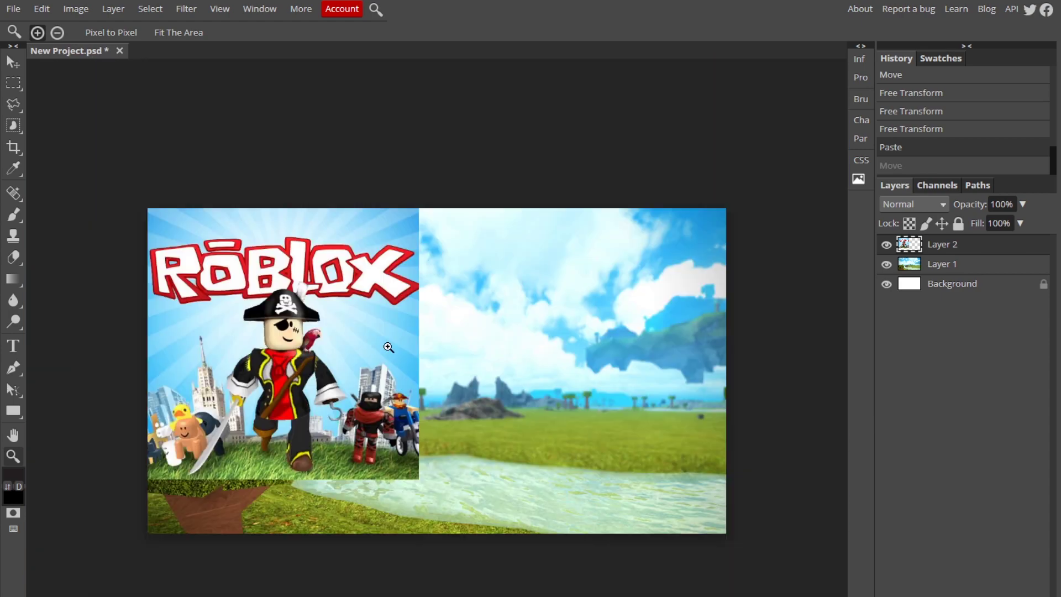
pyautogui.hotkey('ctrl', 'shift', 'z')
# Step: Trace around the pirate with Polygonal Lasso Select, including the hat, parrot, hook, legs and sword, and close the selection
pyautogui.scroll(2, 496, 384)
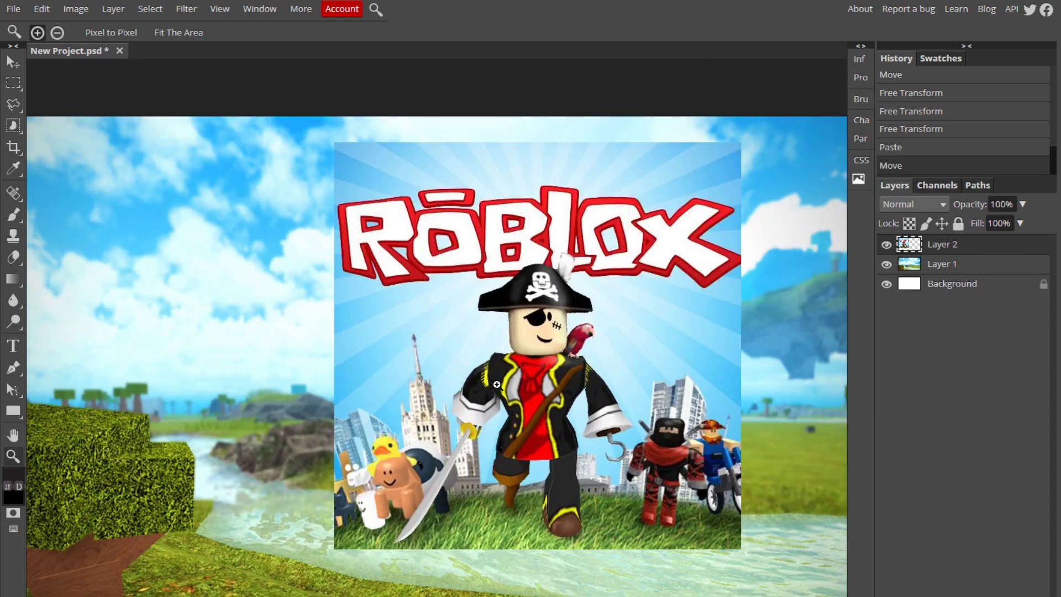
pyautogui.scroll(4, 510, 379)
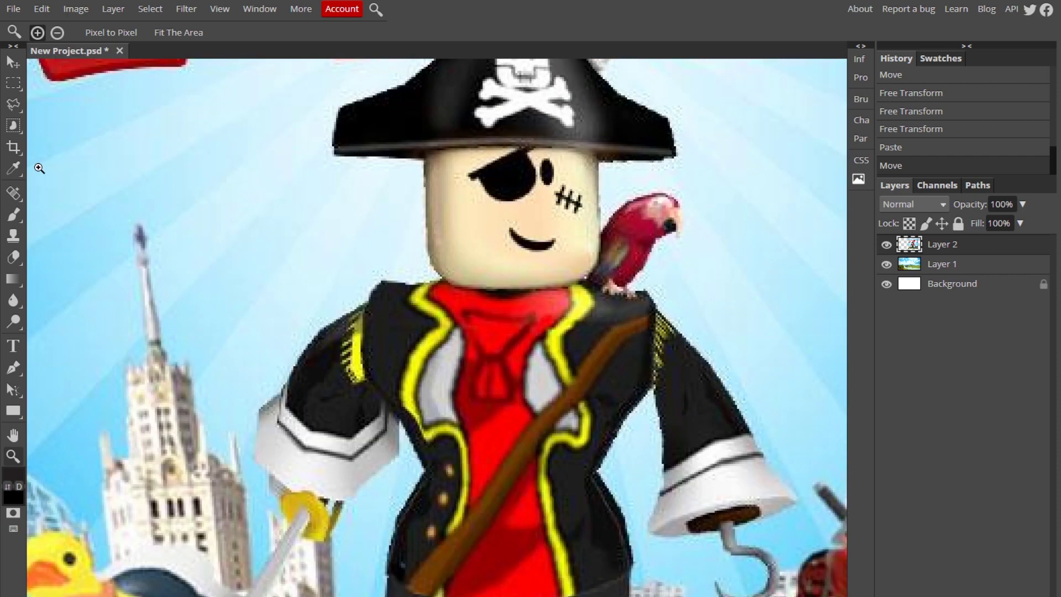
pyautogui.press('l')
pyautogui.scroll(-3, 282, 520)
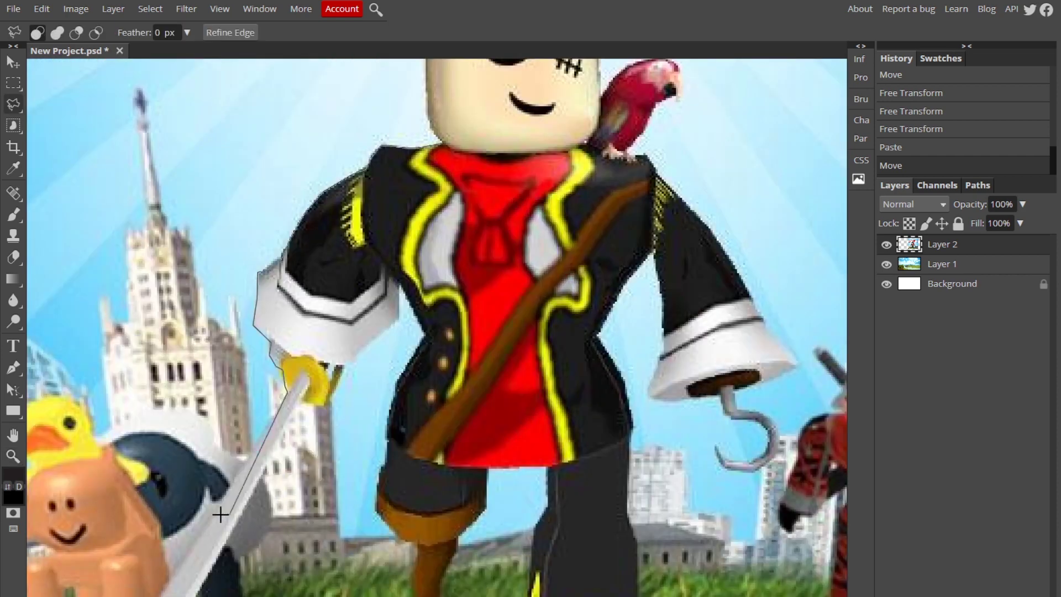
pyautogui.scroll(-2, 216, 513)
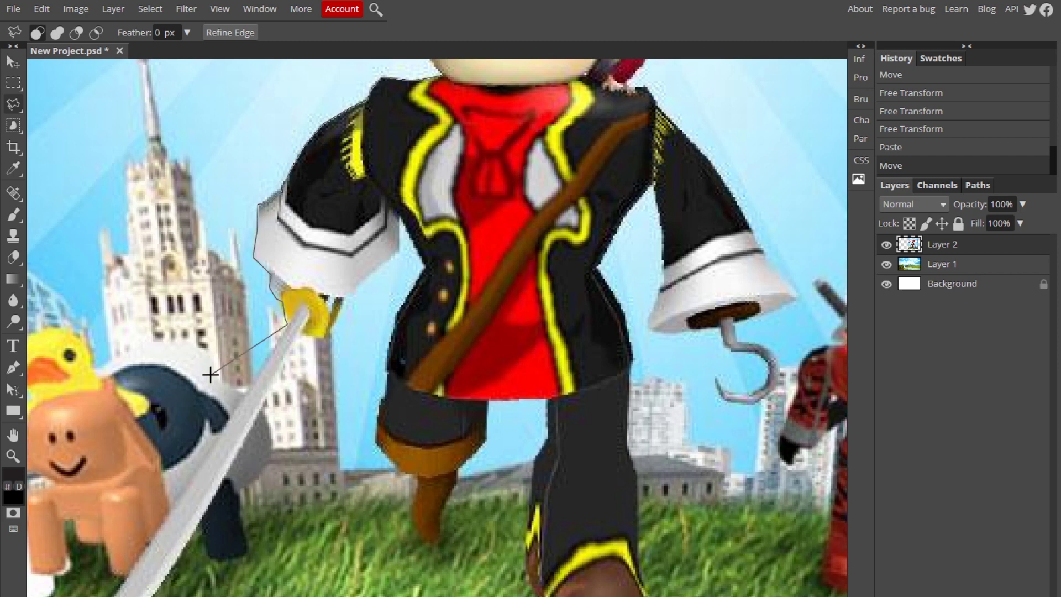
pyautogui.press('BackSpace')
pyautogui.click(285, 326)
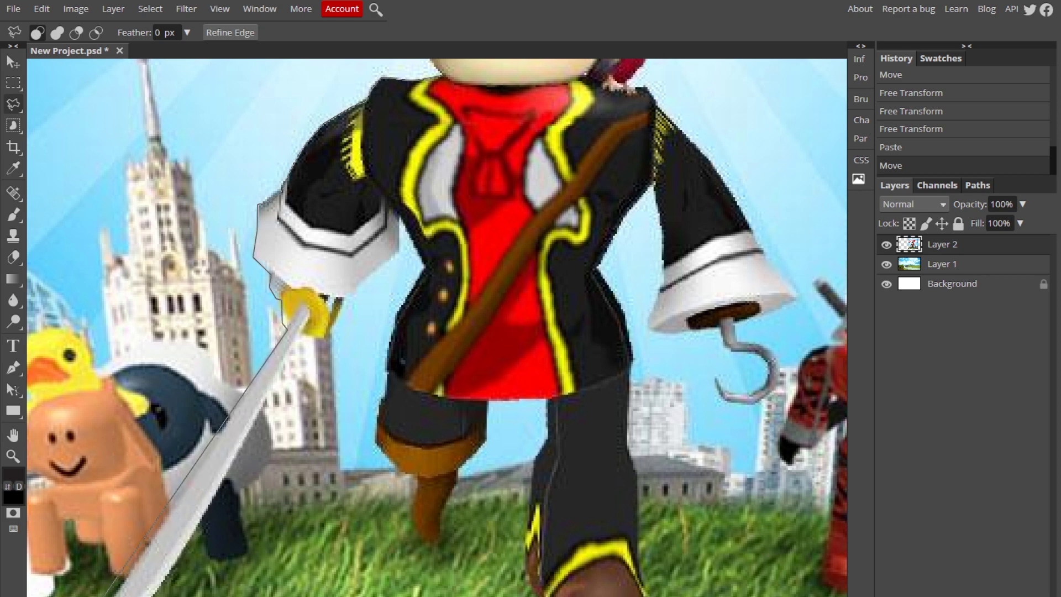
pyautogui.scroll(5, 659, 379)
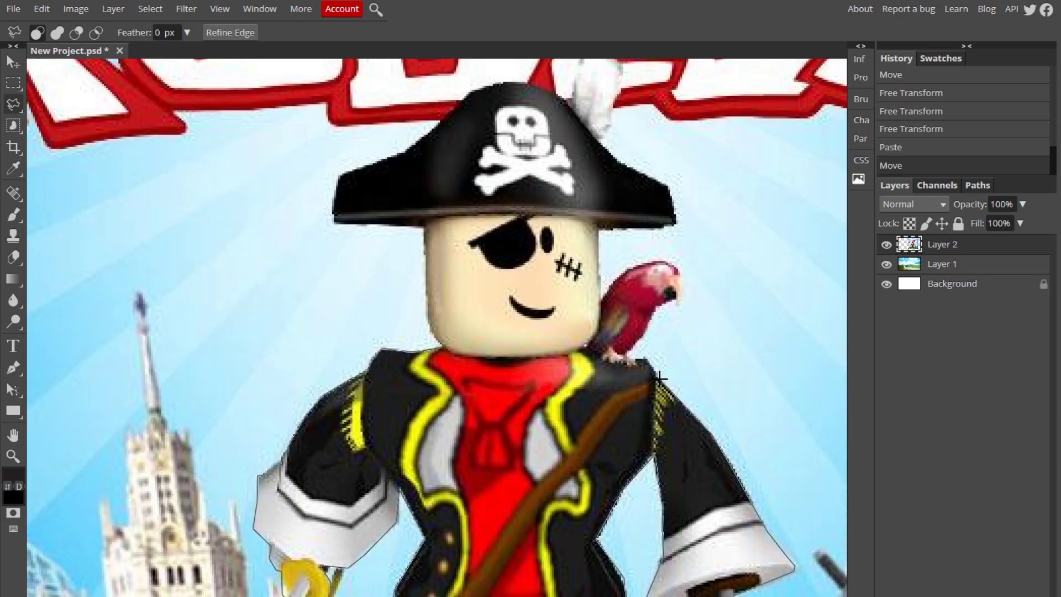
pyautogui.scroll(-7, 659, 378)
pyautogui.scroll(4, 659, 379)
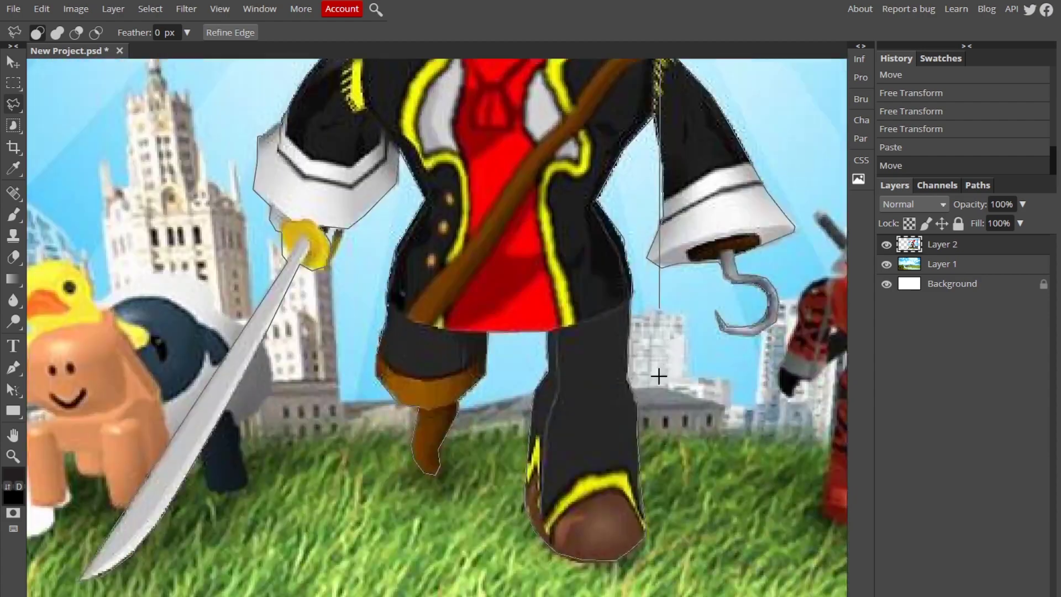
pyautogui.scroll(3, 659, 375)
pyautogui.click(437, 267)
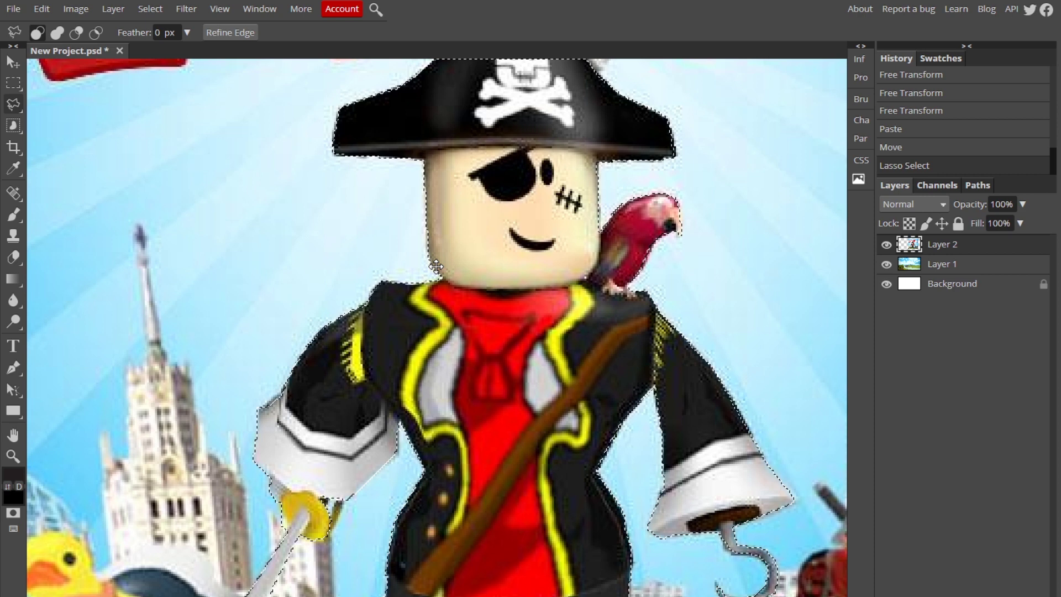
# Step: Try clearing the selected pirate area from the picture layer, then undo the clearing
pyautogui.press('Delete')
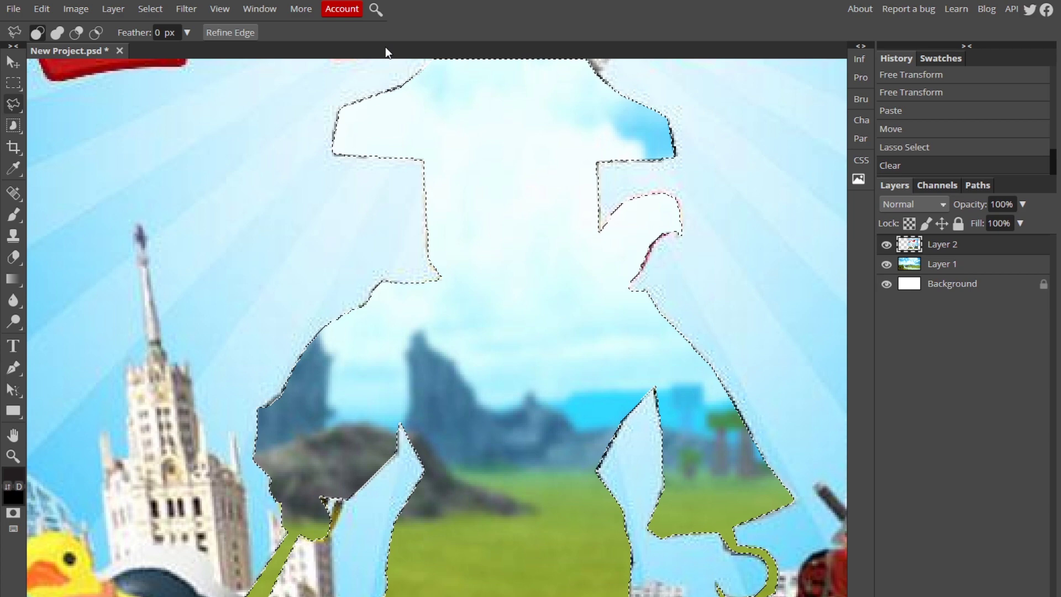
pyautogui.hotkey('ctrl', 'z')
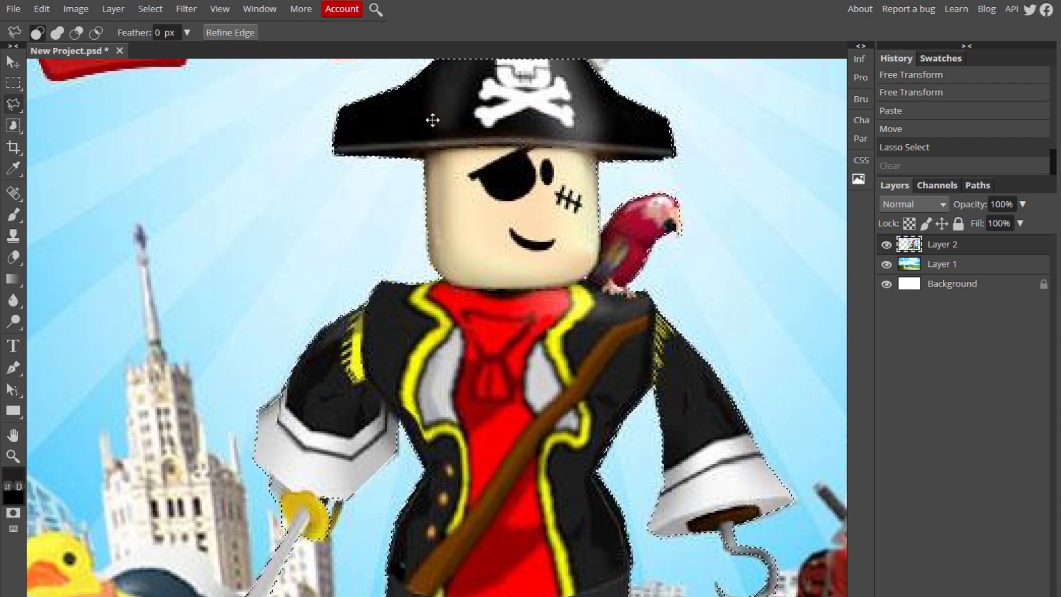
pyautogui.scroll(-7, 455, 267)
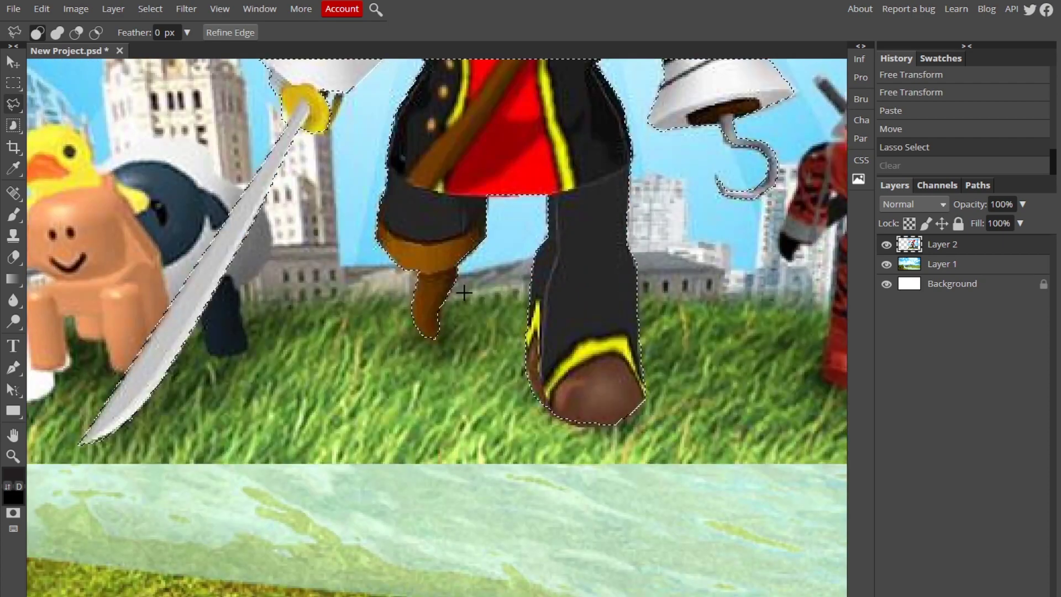
pyautogui.scroll(9, 474, 220)
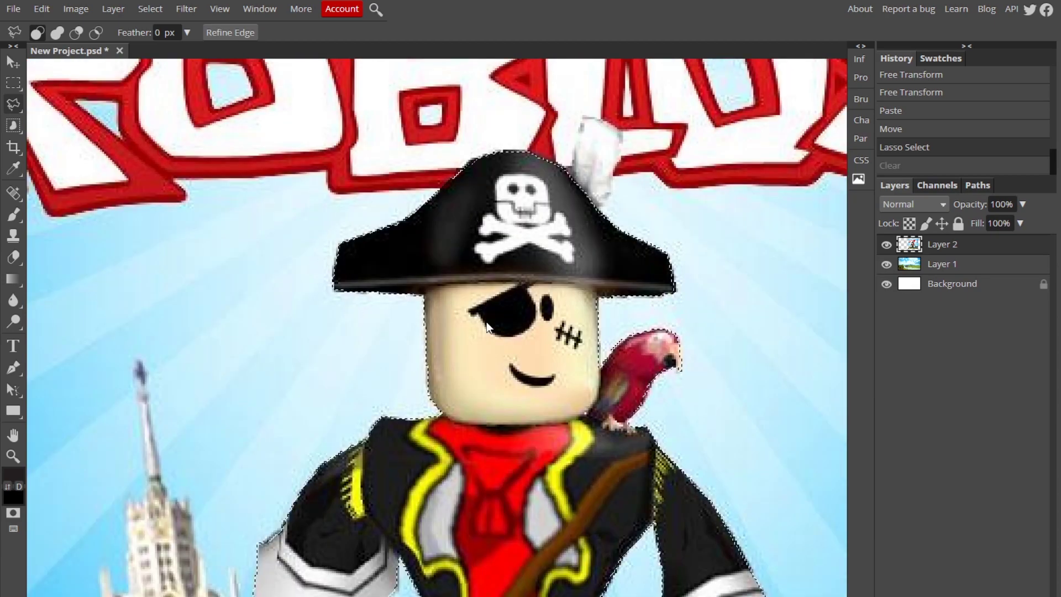
# Step: Paste a copy of the selected pirate onto its own layer and delete the original picture layer, Layer 2
pyautogui.hotkey('ctrl', 'v')
pyautogui.scroll(-3, 486, 322)
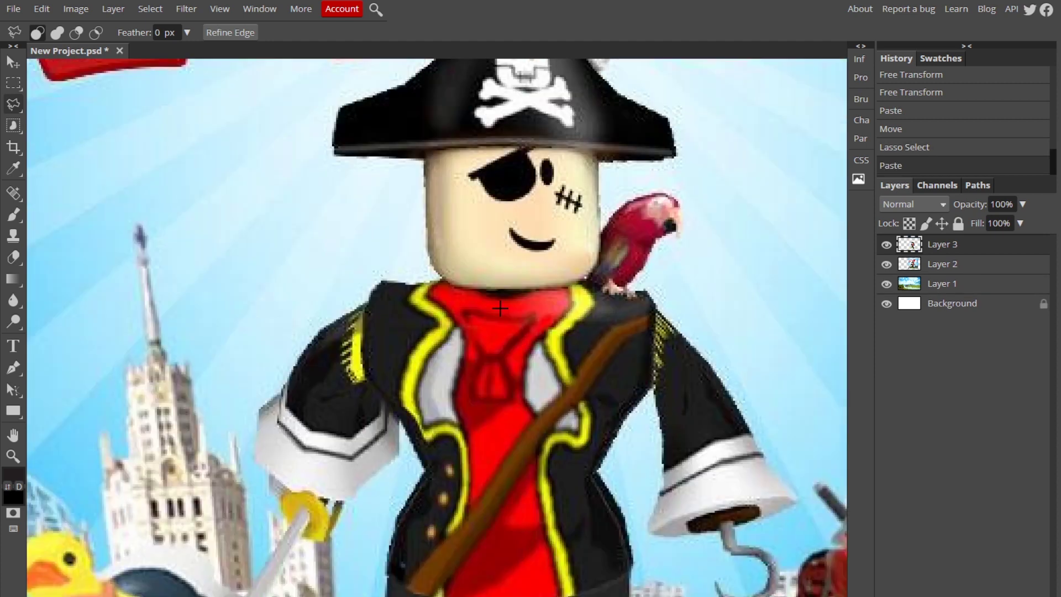
pyautogui.click(957, 267)
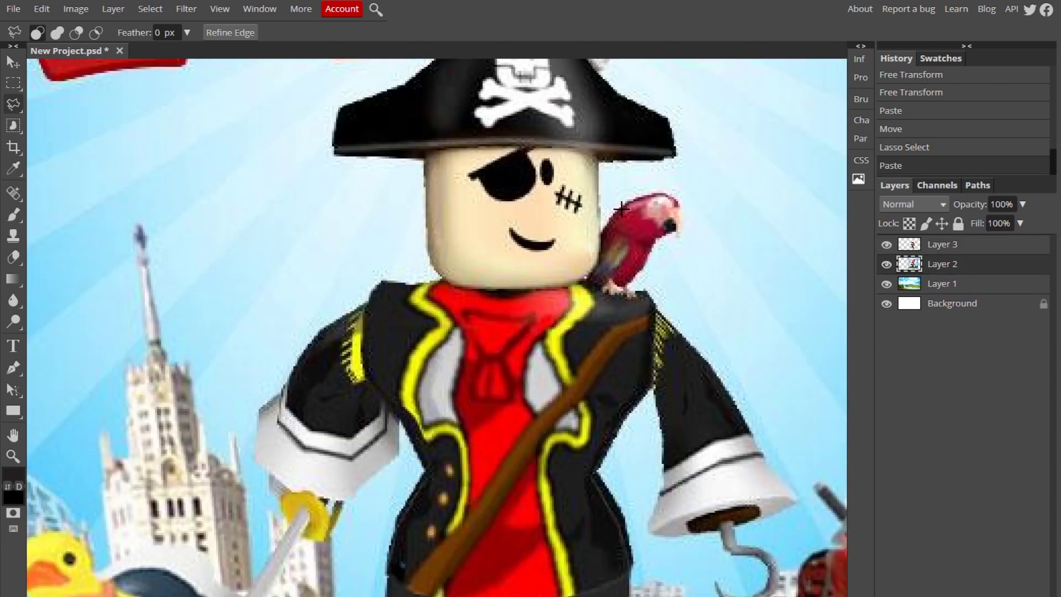
pyautogui.click(886, 264)
pyautogui.press('Delete')
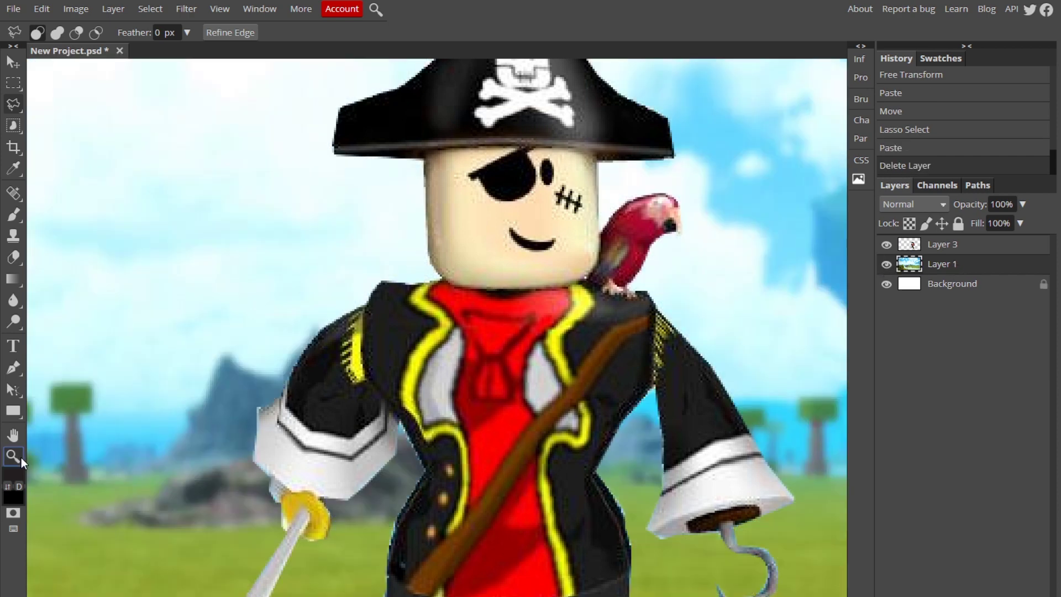
# Step: Move the cut-out pirate to the middle of the landscape, in front of the stream
pyautogui.click(13, 456)
pyautogui.keyDown('alt'); pyautogui.click(279, 342); pyautogui.keyUp('alt')
pyautogui.click(279, 341)
pyautogui.click(448, 392)
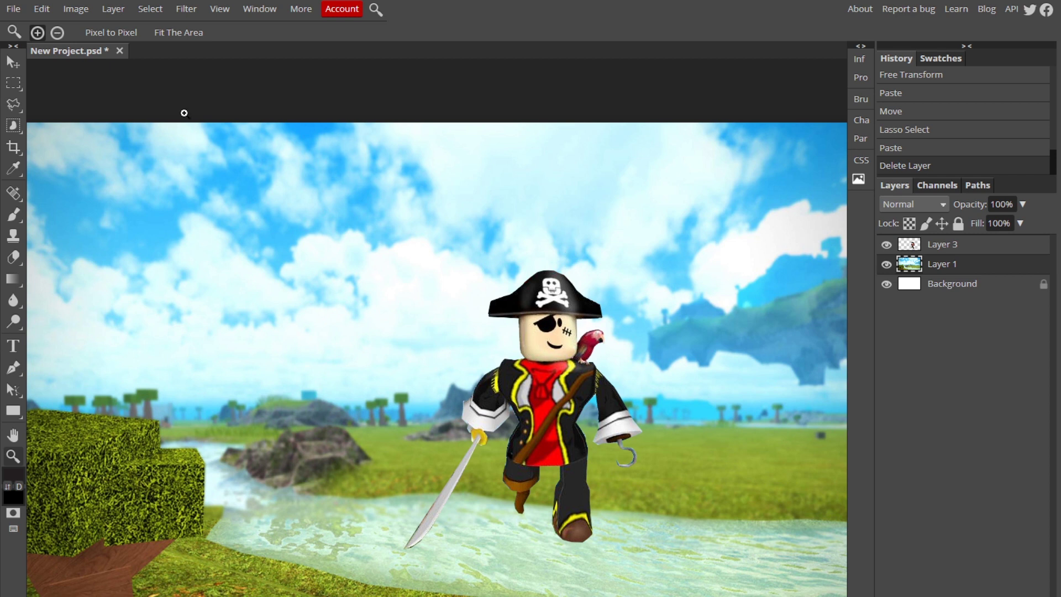
pyautogui.click(11, 64)
pyautogui.moveTo(555, 342); pyautogui.dragTo(710, 310)
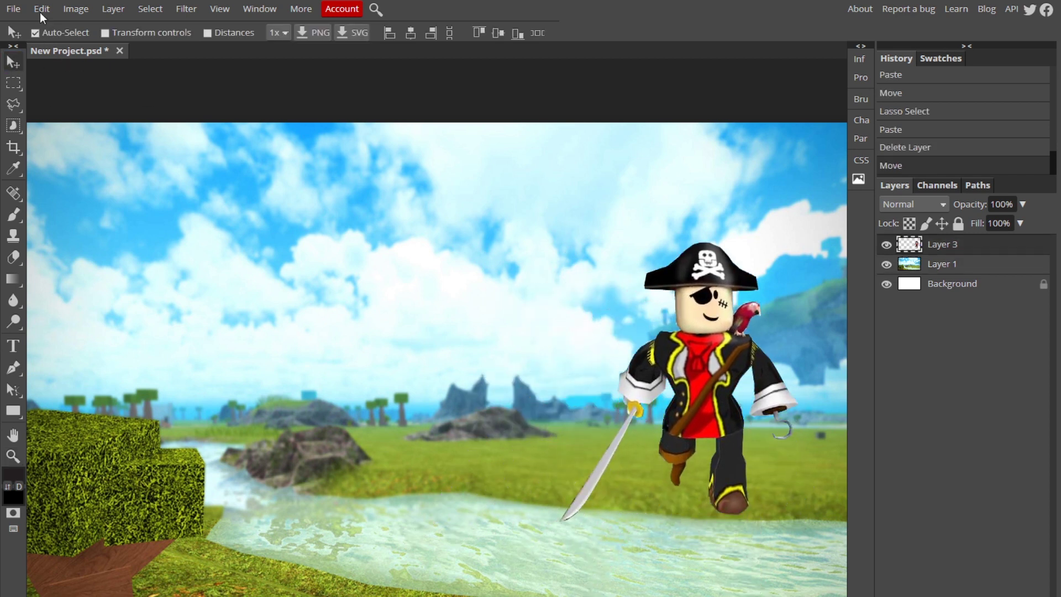
pyautogui.click(41, 9)
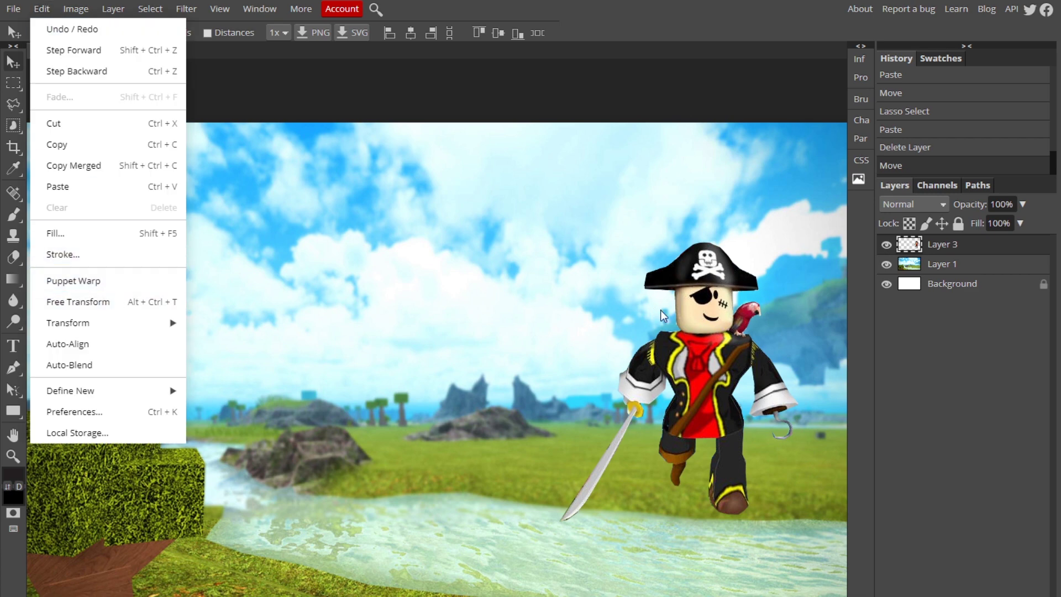
pyautogui.click(497, 374)
pyautogui.moveTo(497, 374); pyautogui.dragTo(640, 435)
pyautogui.moveTo(626, 339); pyautogui.dragTo(358, 347)
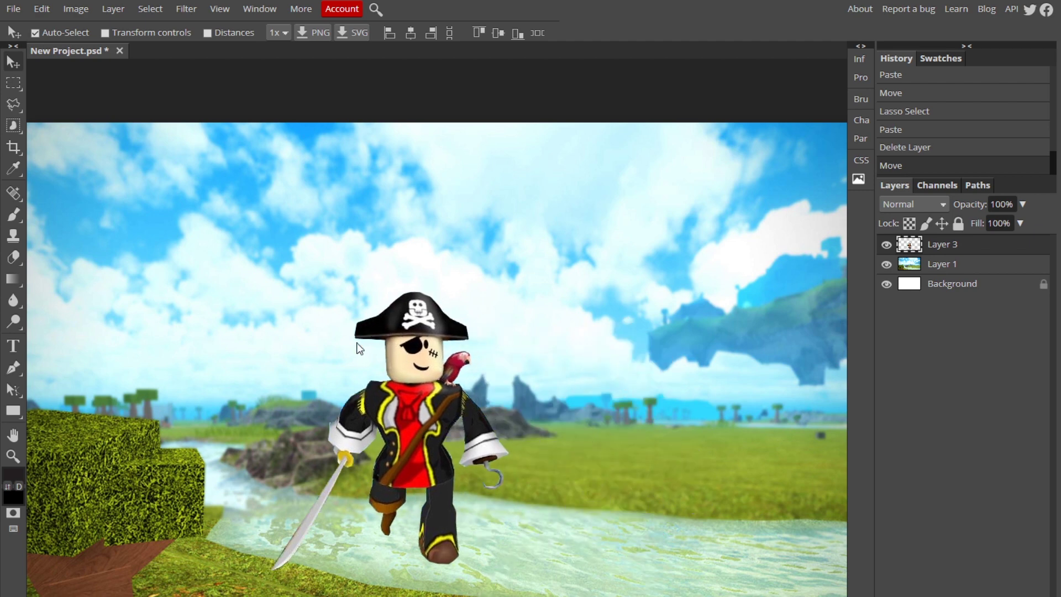
pyautogui.click(13, 456)
pyautogui.click(213, 426)
pyautogui.scroll(-3, 194, 436)
pyautogui.scroll(1, 204, 437)
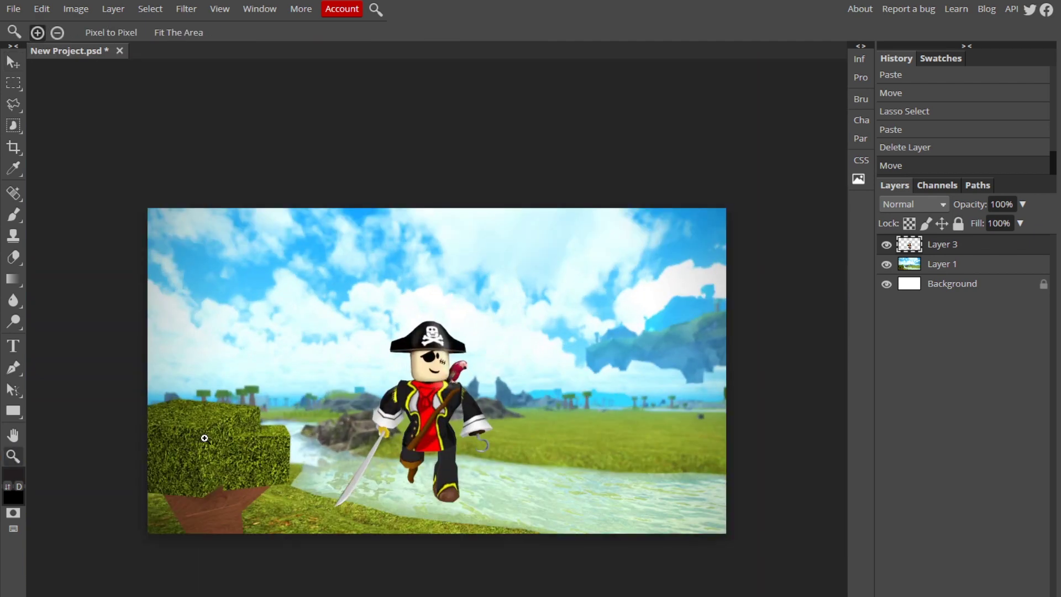
pyautogui.click(423, 378)
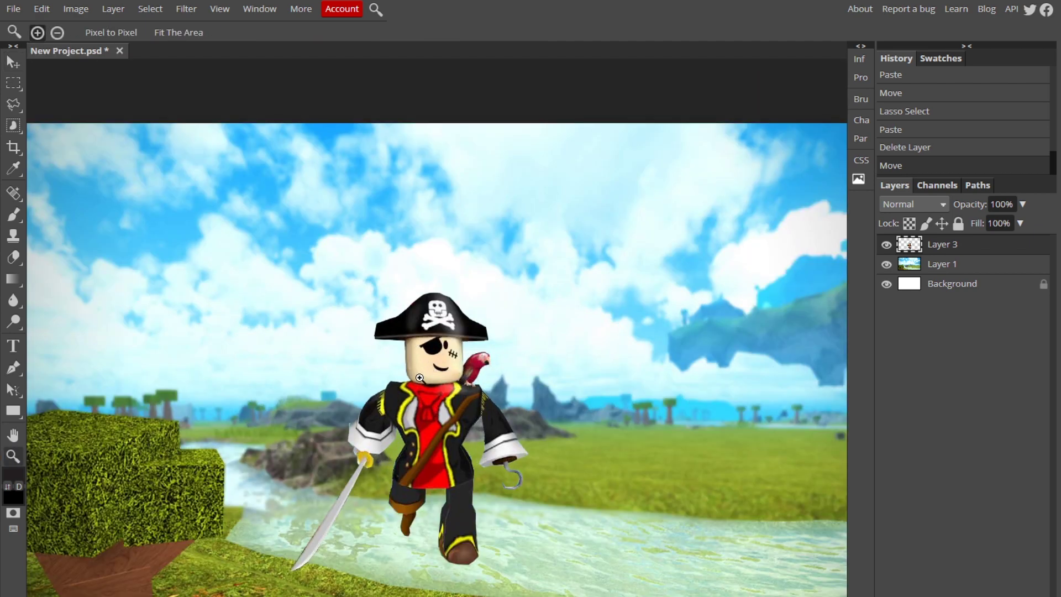
pyautogui.scroll(-2, 423, 375)
pyautogui.scroll(1, 415, 350)
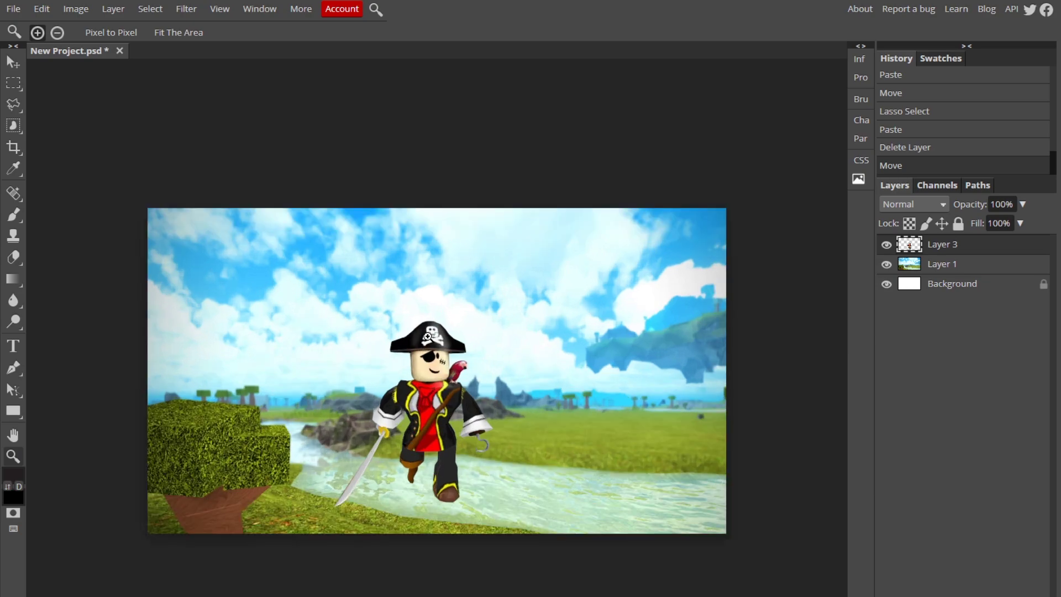
pyautogui.scroll(3, 428, 334)
pyautogui.scroll(-3, 430, 330)
pyautogui.scroll(1, 432, 324)
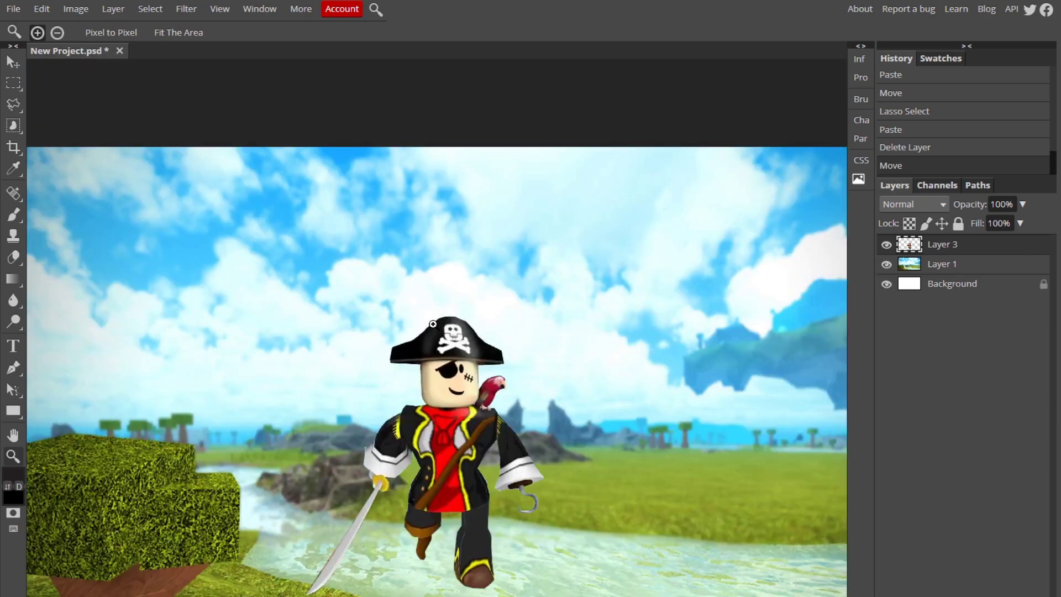
pyautogui.scroll(-6, 366, 350)
pyautogui.scroll(6, 367, 351)
# Step: Free-transform the pirate to about 152% size with a tilt of about -2.7° on the right half of the landscape
pyautogui.press('v')
pyautogui.moveTo(422, 385); pyautogui.dragTo(486, 385)
pyautogui.click(41, 9)
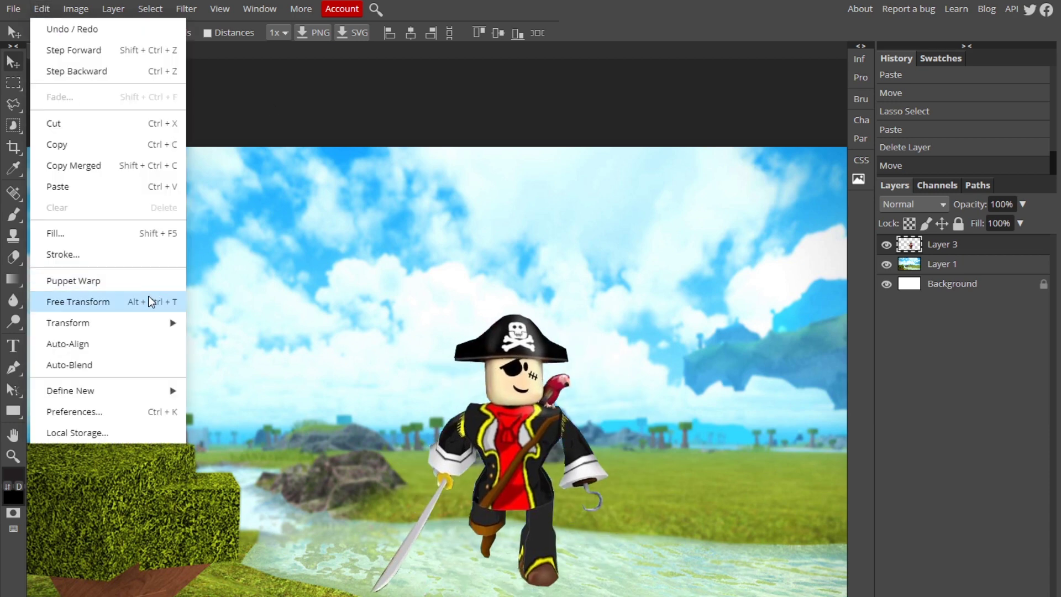
pyautogui.click(148, 303)
pyautogui.moveTo(606, 309); pyautogui.dragTo(684, 342)
pyautogui.scroll(-2, 486, 459)
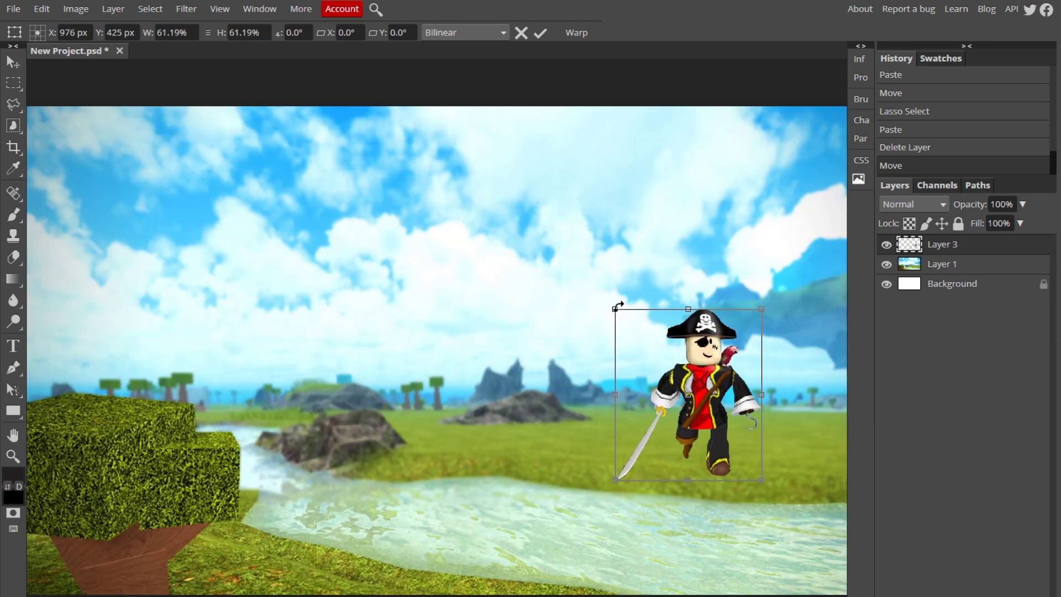
pyautogui.moveTo(615, 309); pyautogui.dragTo(386, 111)
pyautogui.moveTo(620, 262); pyautogui.dragTo(648, 305)
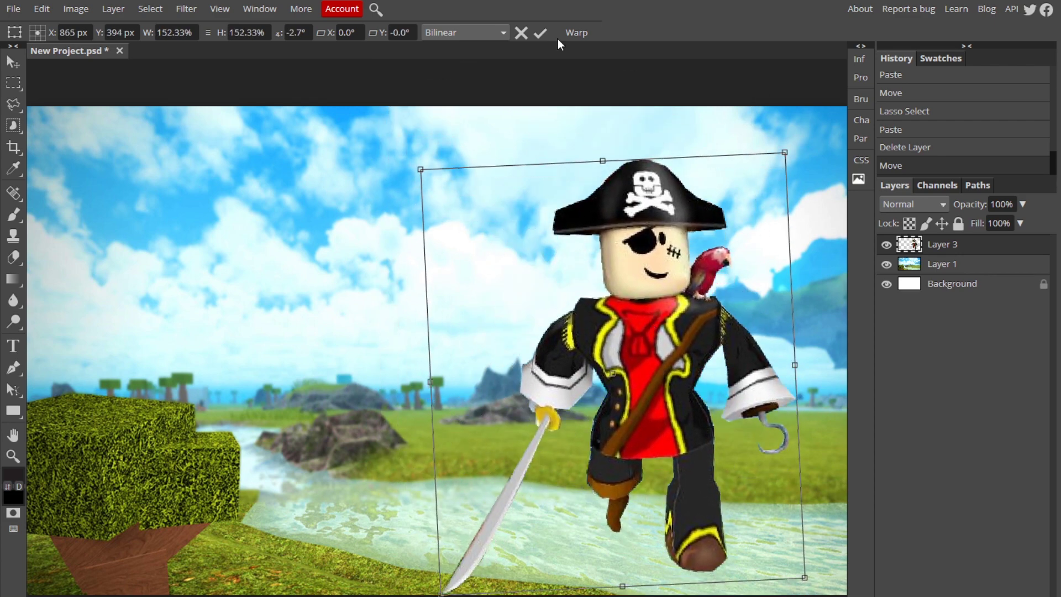
pyautogui.click(539, 34)
# Step: Move the enlarged pirate to the left side of the landscape, in front of the bush
pyautogui.click(13, 455)
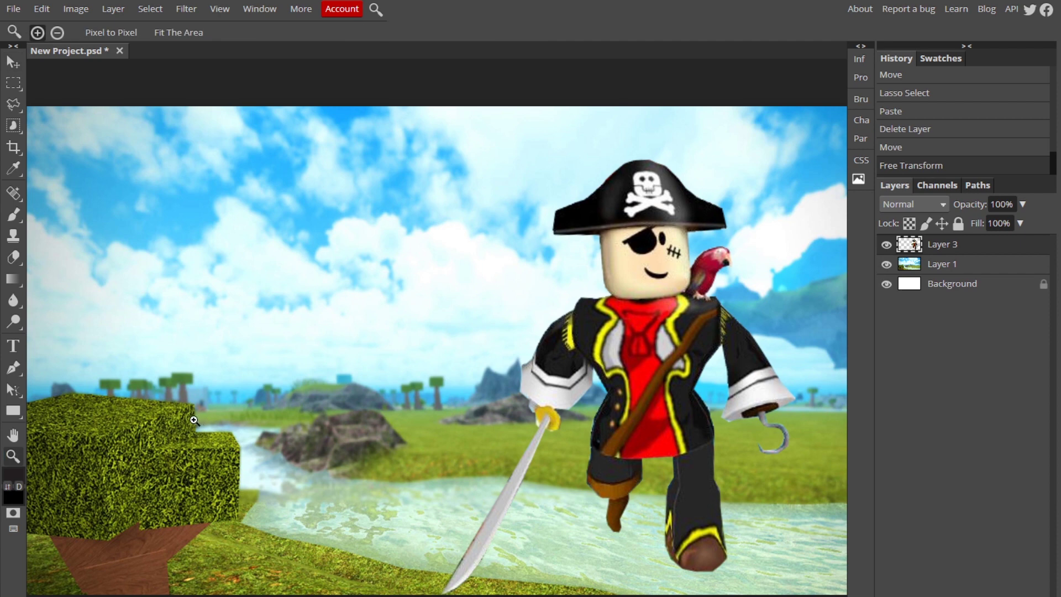
pyautogui.keyDown('alt'); pyautogui.click(200, 415); pyautogui.keyUp('alt')
pyautogui.press('v')
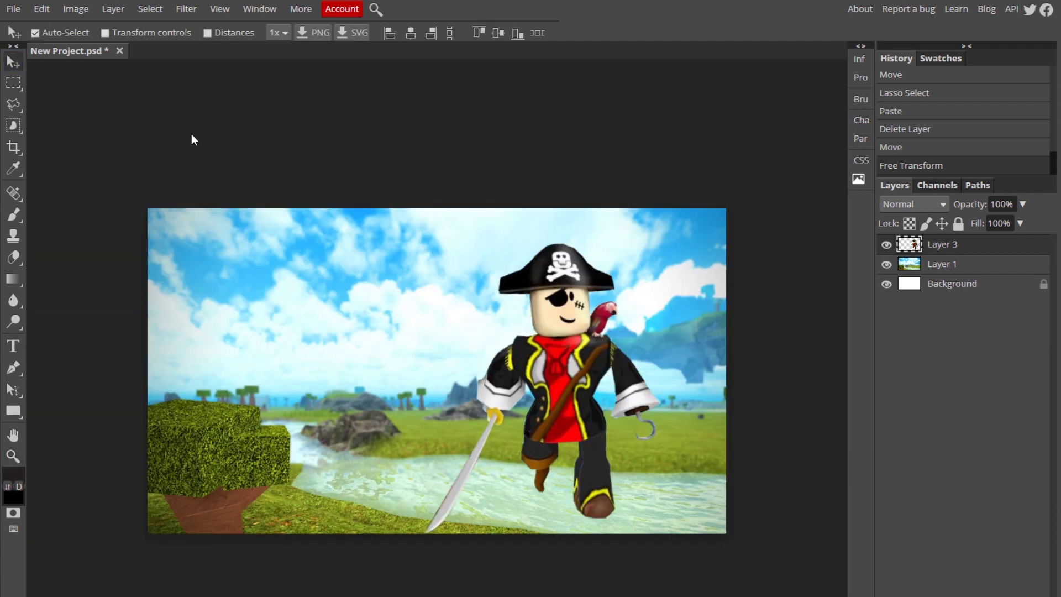
pyautogui.moveTo(547, 344); pyautogui.dragTo(319, 370)
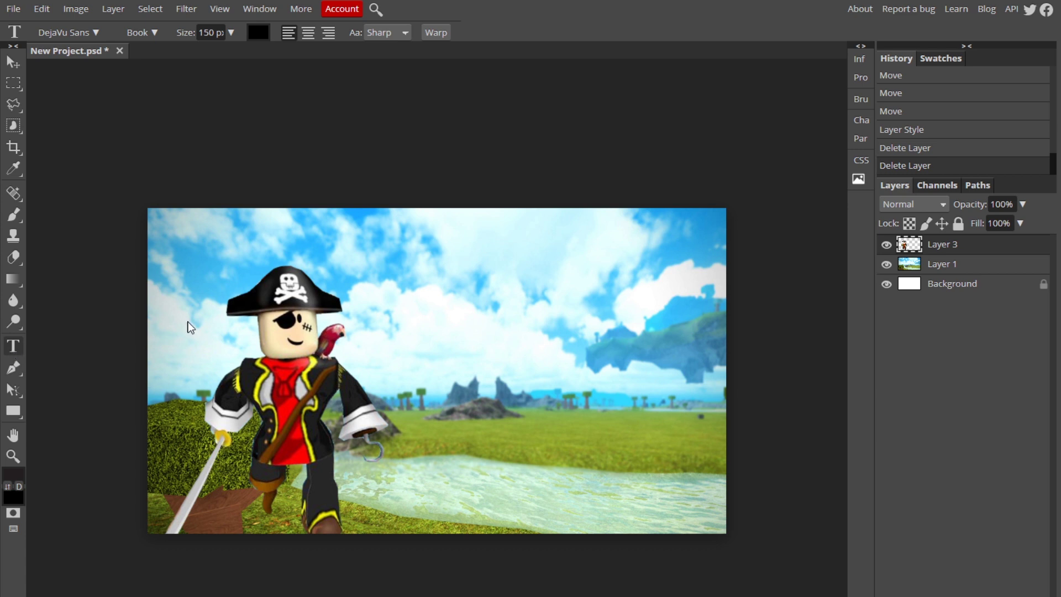
# Step: Start a text line in the sky beside the pirate and set the text size to 150 px
pyautogui.click(443, 344)
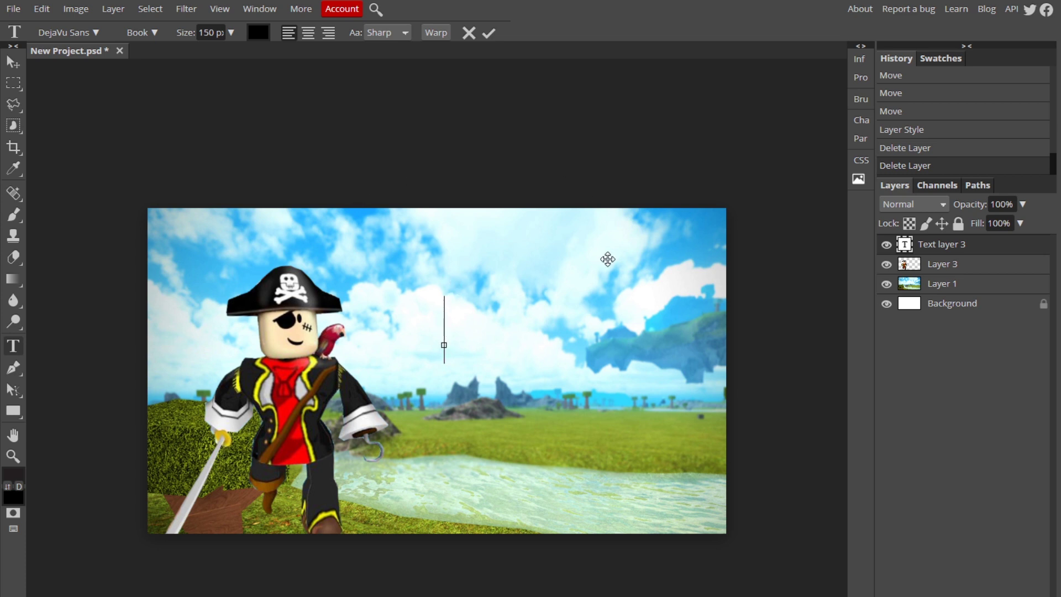
pyautogui.click(231, 33)
pyautogui.moveTo(219, 50); pyautogui.dragTo(185, 53)
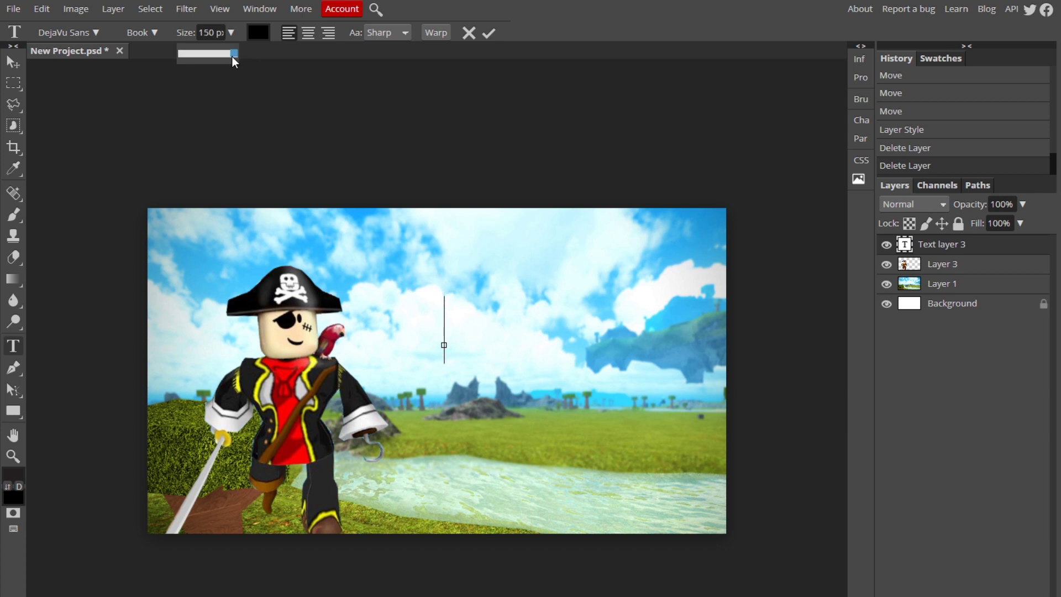
pyautogui.moveTo(232, 56)
pyautogui.mouseDown()
pyautogui.moveTo(186, 57)
pyautogui.moveTo(243, 61)
pyautogui.moveTo(167, 72)
pyautogui.moveTo(237, 53)
pyautogui.mouseUp()
pyautogui.click(231, 34)
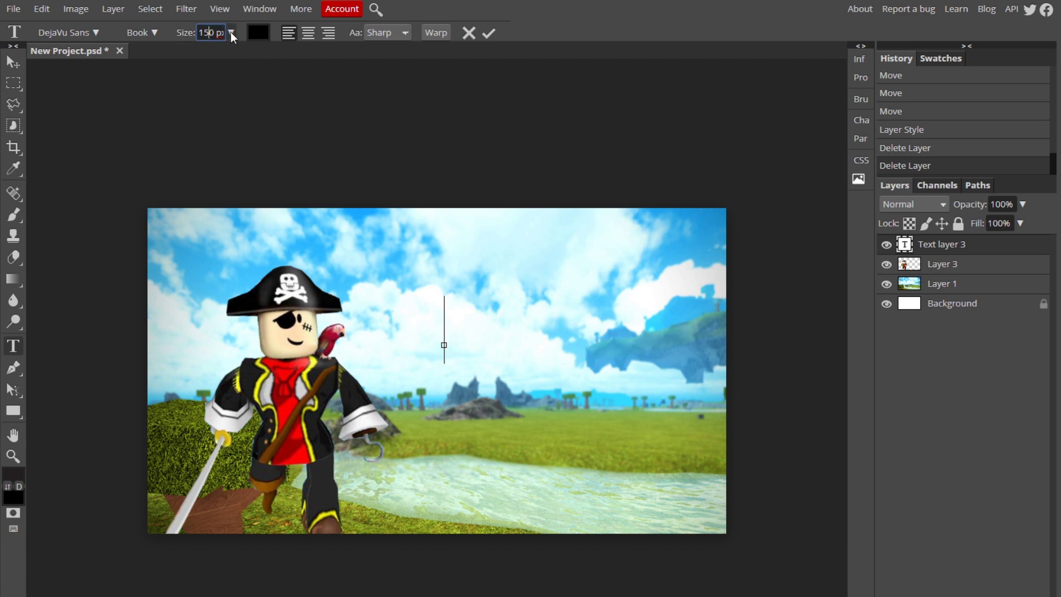
pyautogui.doubleClick(209, 33)
pyautogui.write('20')
pyautogui.click(231, 33)
pyautogui.click(220, 53)
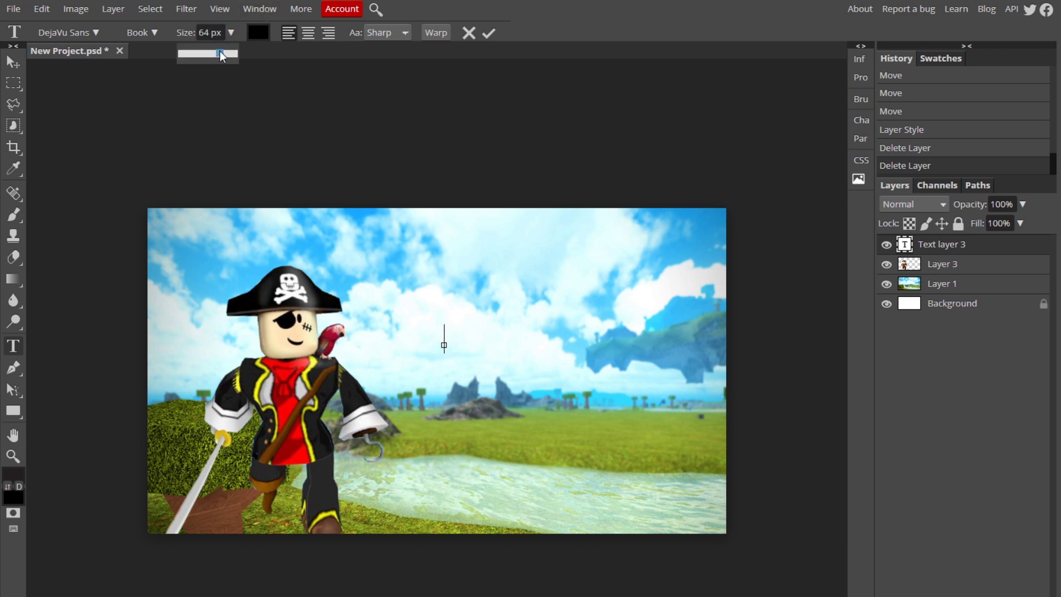
pyautogui.moveTo(220, 53); pyautogui.dragTo(261, 40)
pyautogui.moveTo(230, 51); pyautogui.dragTo(310, 64)
# Step: Write "CRAZY PIRATE" as the title and shift it left to bring the words onto the canvas
pyautogui.write('C')
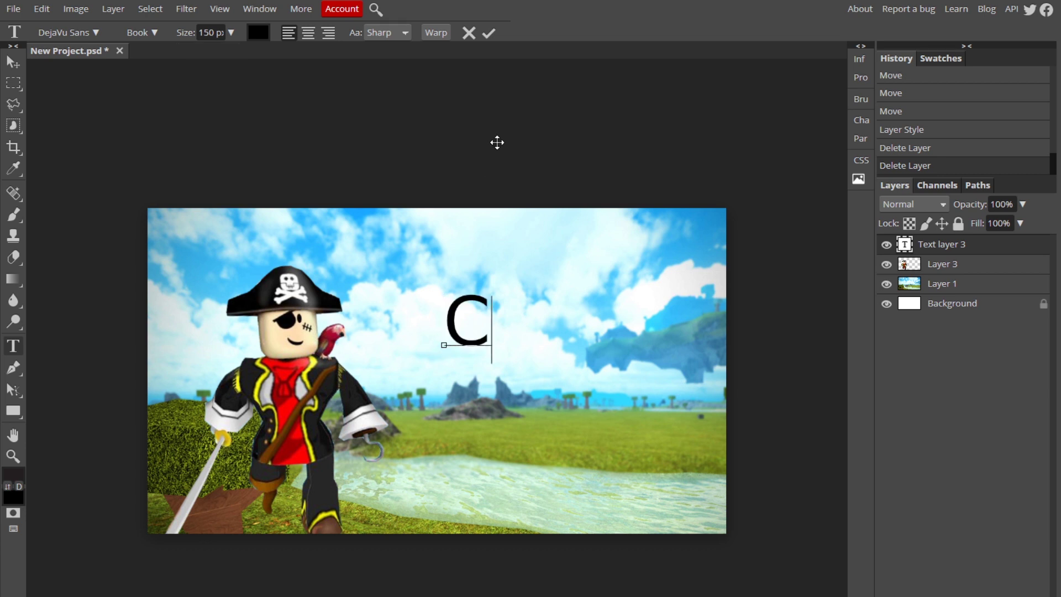
pyautogui.press('BackSpace')
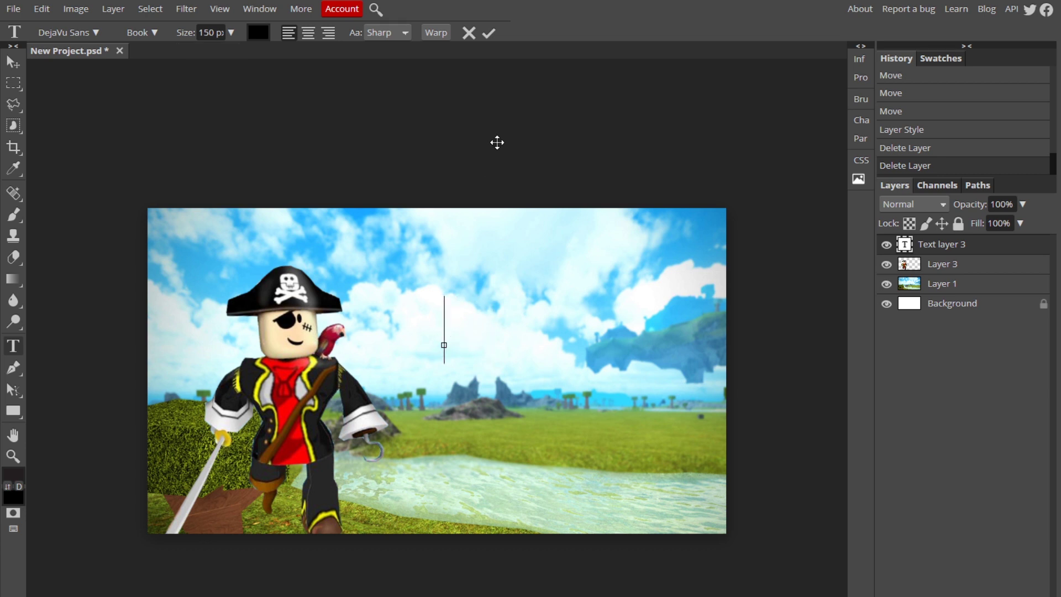
pyautogui.write('C')
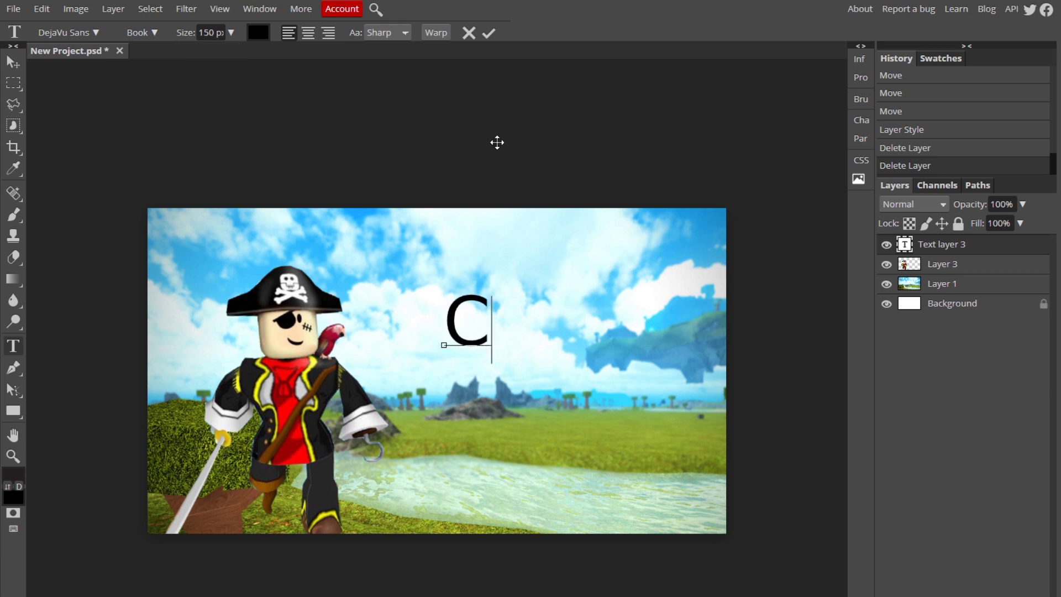
pyautogui.write('RAZY PIRATE')
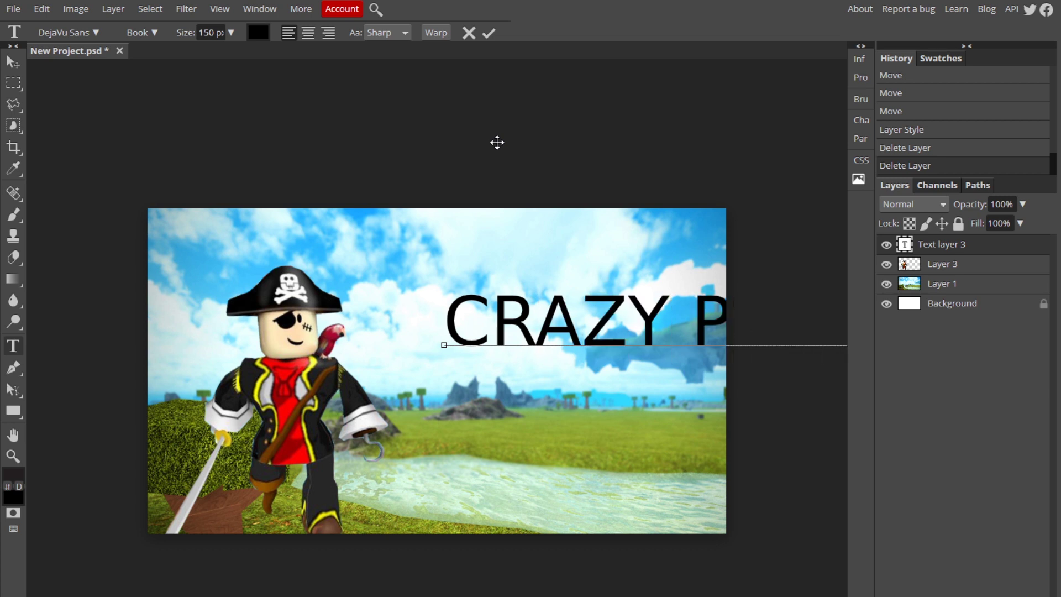
pyautogui.click(487, 34)
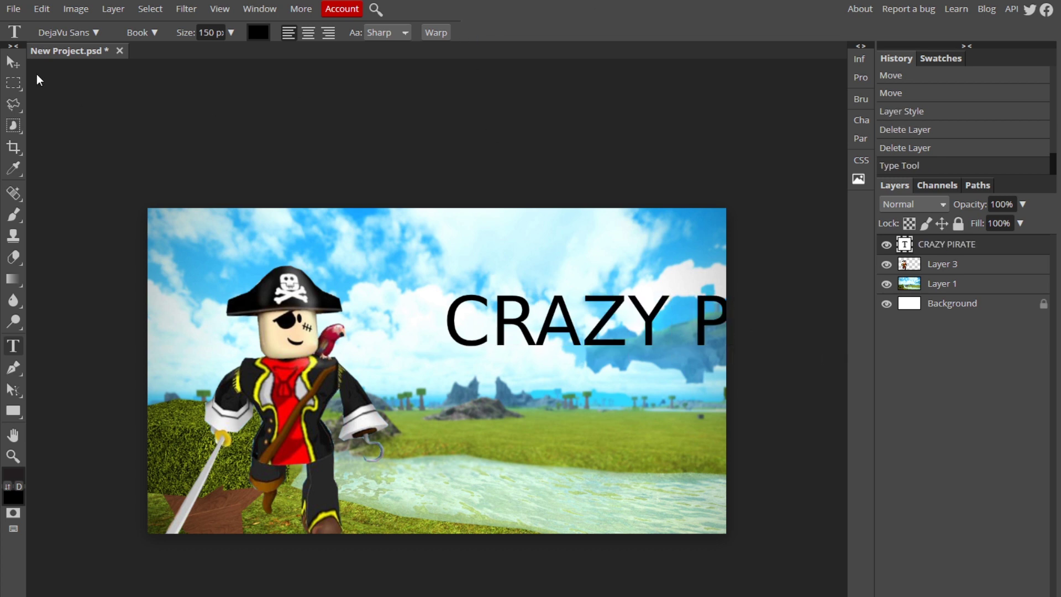
pyautogui.click(13, 62)
pyautogui.moveTo(579, 317); pyautogui.dragTo(393, 318)
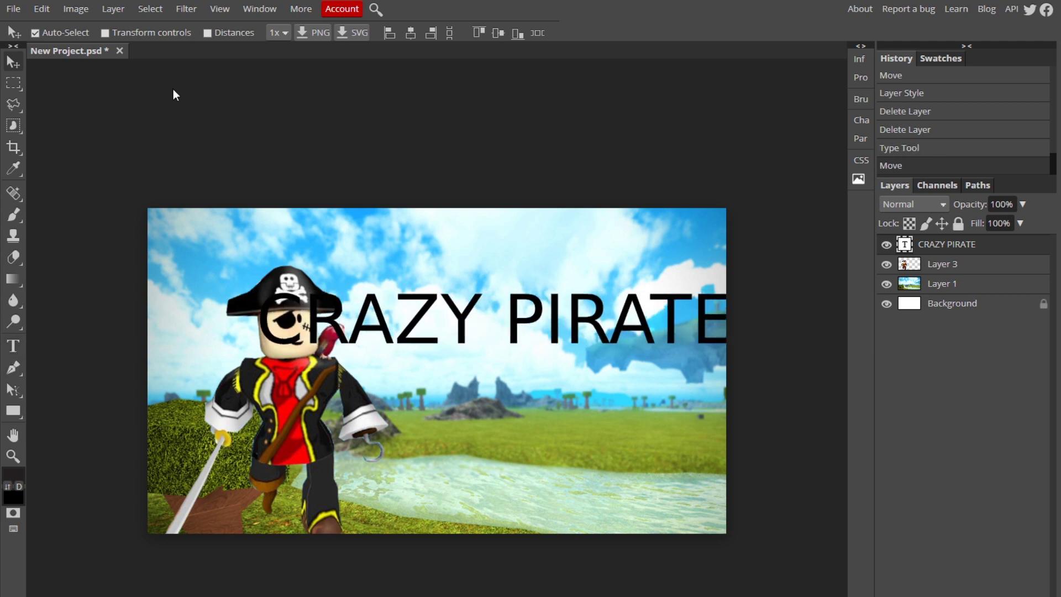
# Step: Reduce the text size of the "CRAZY PIRATE" title to 129 px
pyautogui.click(15, 348)
pyautogui.click(271, 322)
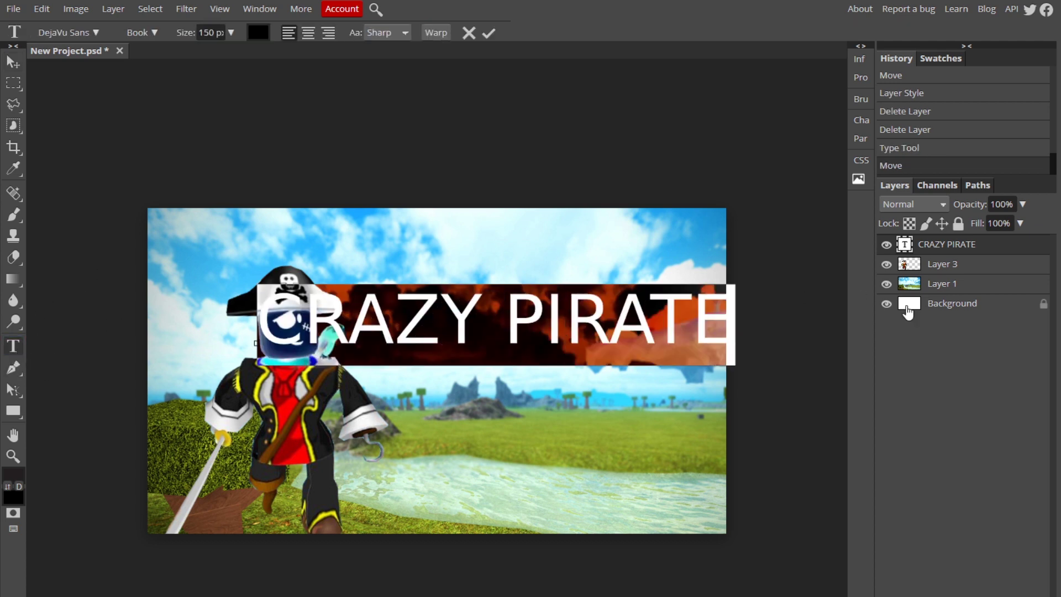
pyautogui.click(231, 33)
pyautogui.moveTo(210, 51); pyautogui.dragTo(230, 53)
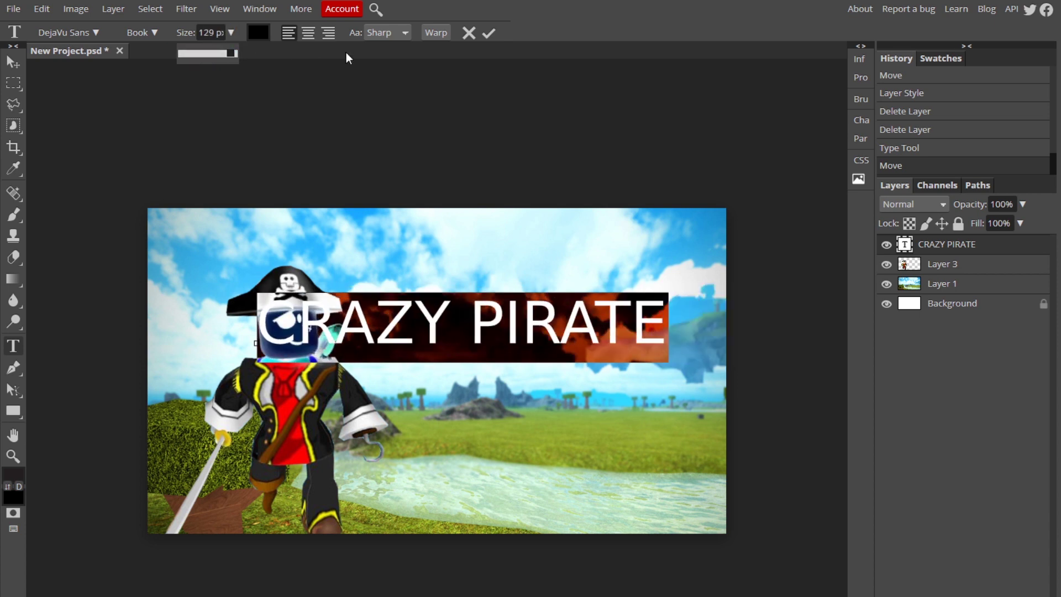
pyautogui.click(487, 33)
# Step: Free-transform the title to about 82% width and 94% height, placing it in the sky to the right of the pirate's hat
pyautogui.click(41, 9)
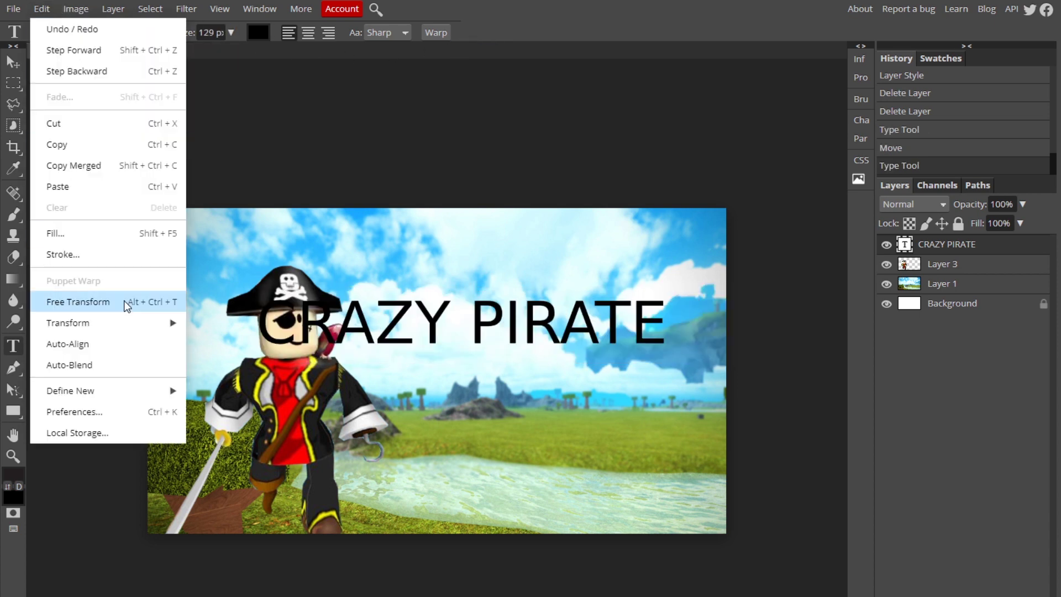
pyautogui.click(78, 302)
pyautogui.moveTo(262, 323); pyautogui.dragTo(366, 323)
pyautogui.moveTo(663, 322); pyautogui.dragTo(713, 308)
pyautogui.moveTo(675, 320); pyautogui.dragTo(653, 294)
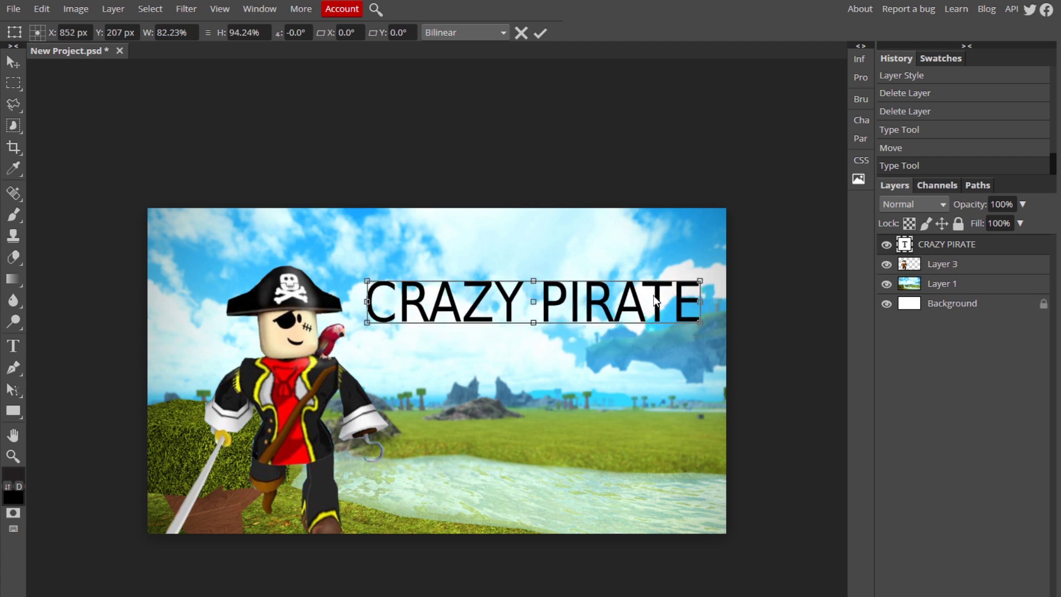
pyautogui.click(539, 33)
# Step: Duplicate the CRAZY PIRATE text layer and place the copy directly below the original title
pyautogui.rightClick(918, 245)
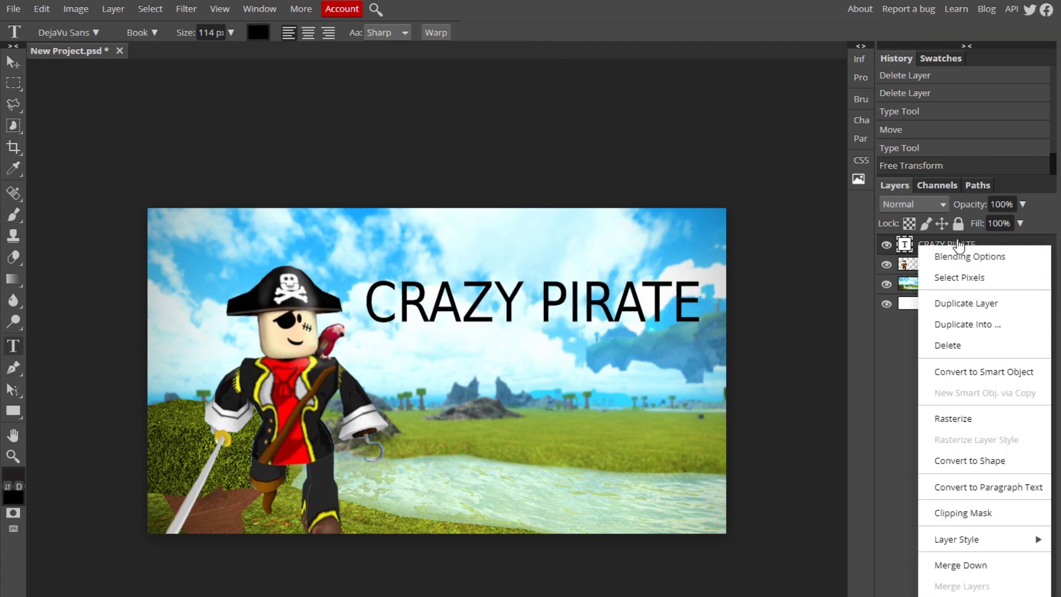
pyautogui.click(970, 304)
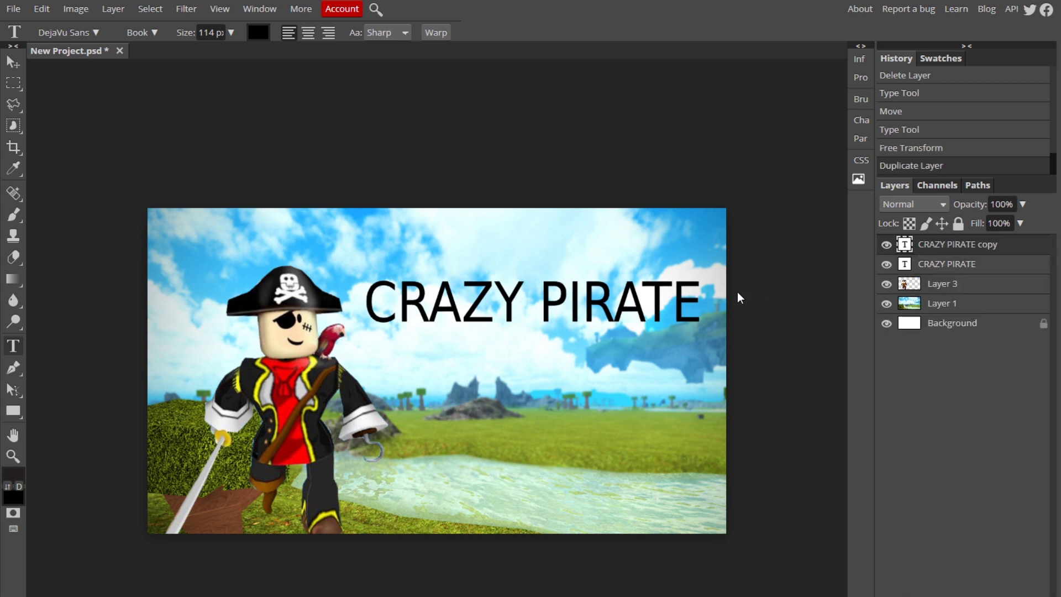
pyautogui.click(14, 63)
pyautogui.moveTo(407, 314); pyautogui.dragTo(843, 375)
# Step: Change the copied text to "IN ROBLOX!" at 129 px and centre it closely under the title
pyautogui.click(13, 346)
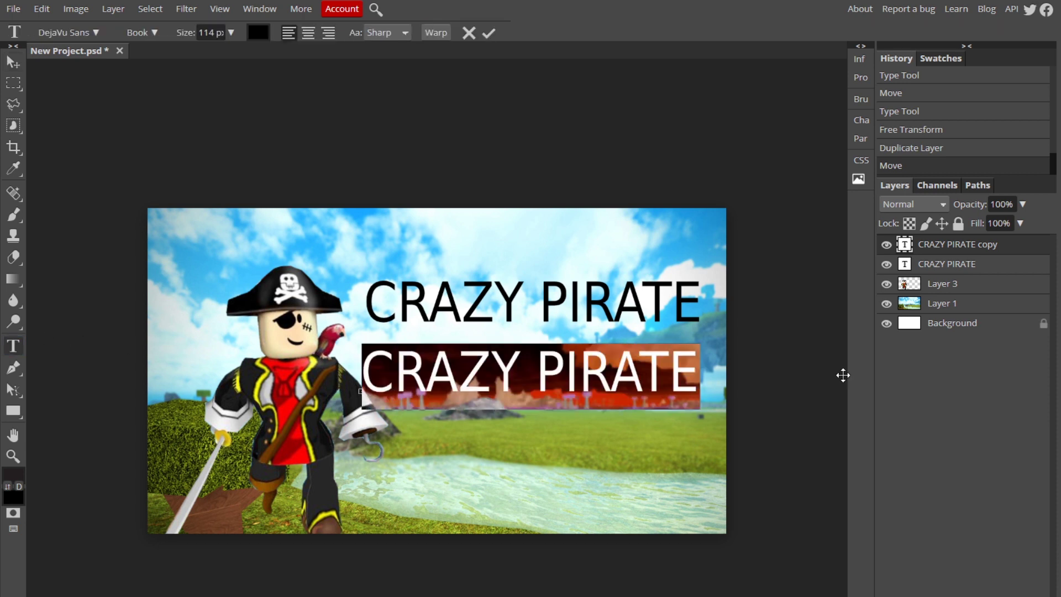
pyautogui.write('IN ROBLOX!')
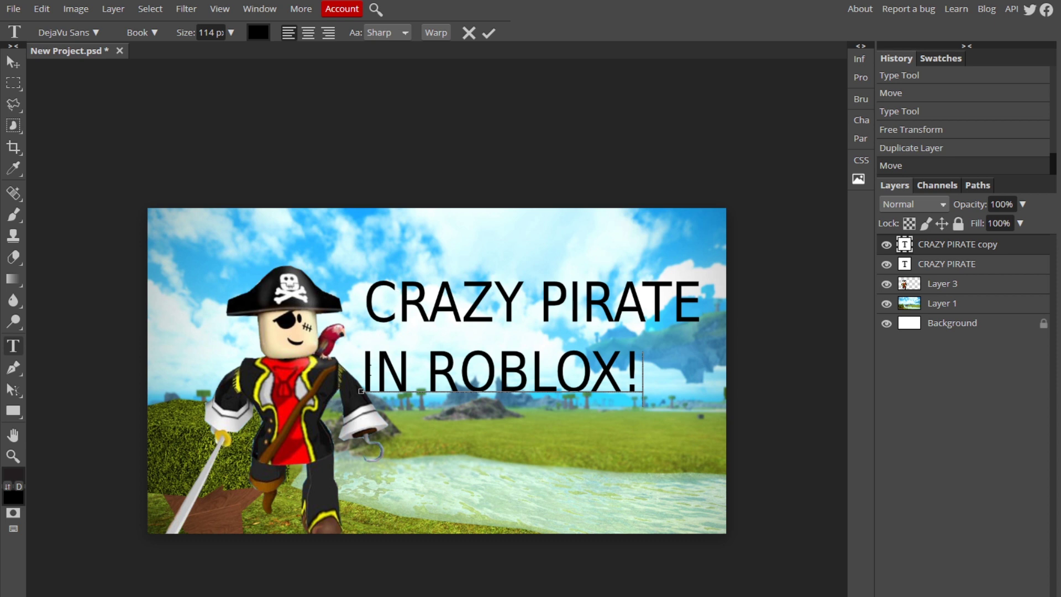
pyautogui.moveTo(365, 373); pyautogui.dragTo(827, 320)
pyautogui.click(232, 32)
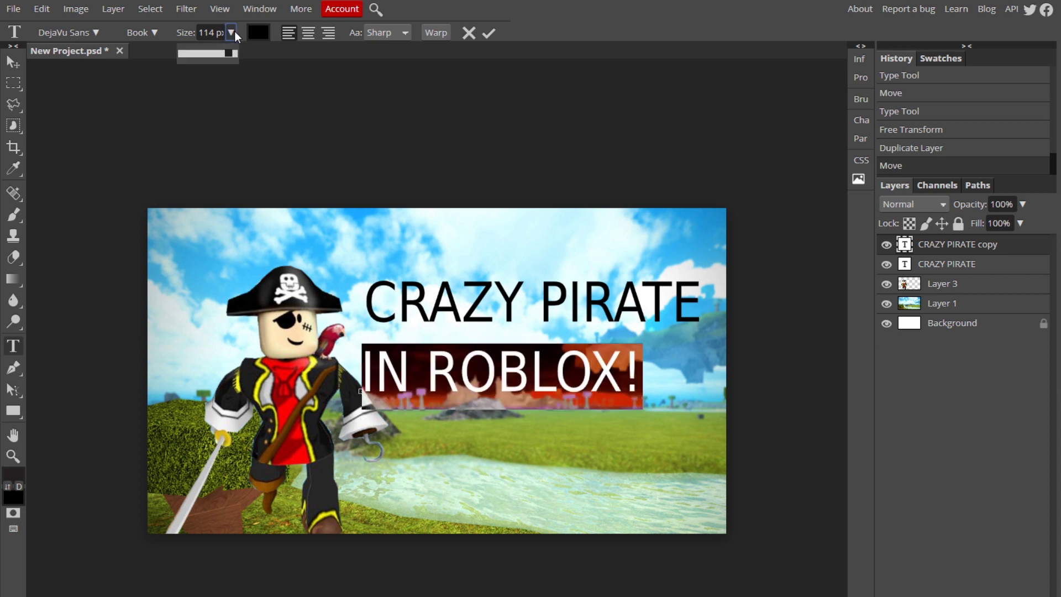
pyautogui.moveTo(232, 56); pyautogui.dragTo(231, 54)
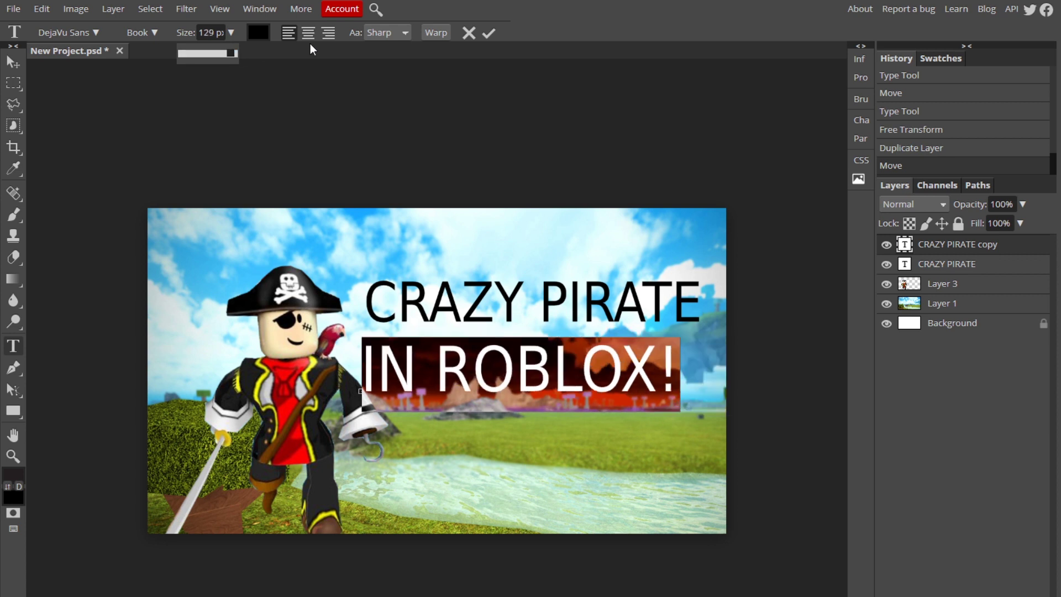
pyautogui.click(489, 33)
pyautogui.click(13, 61)
pyautogui.moveTo(588, 367); pyautogui.dragTo(602, 361)
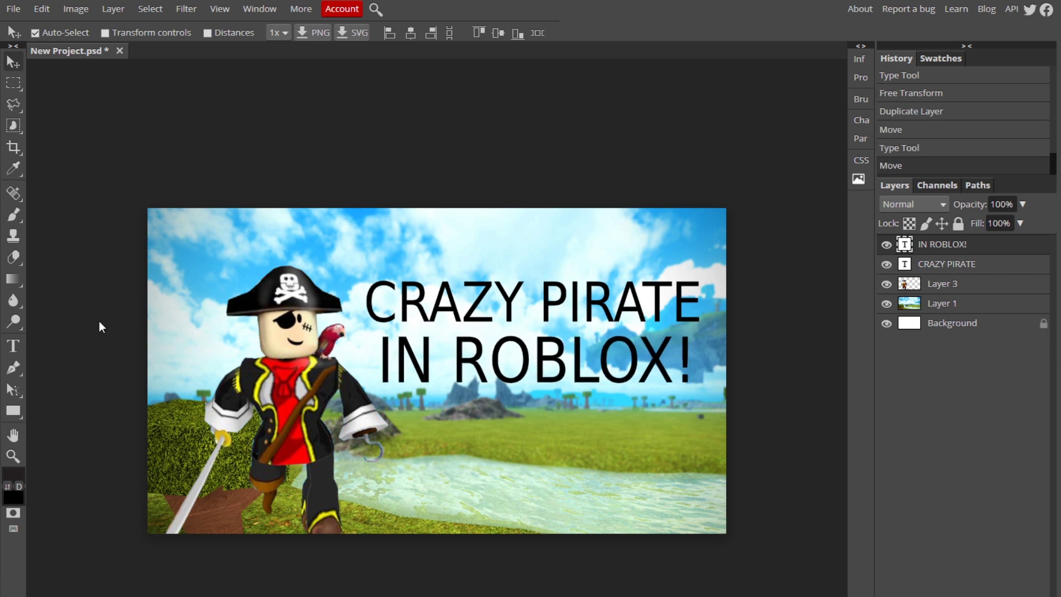
# Step: Change the "CRAZY PIRATE" title to the Bangers font at 150 px
pyautogui.click(15, 345)
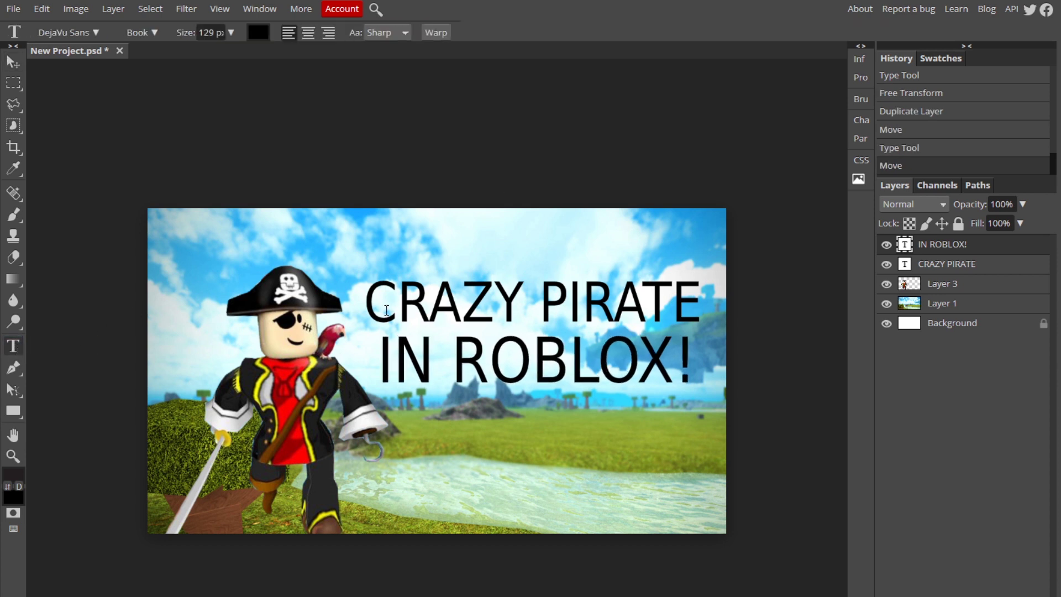
pyautogui.moveTo(376, 307); pyautogui.dragTo(701, 310)
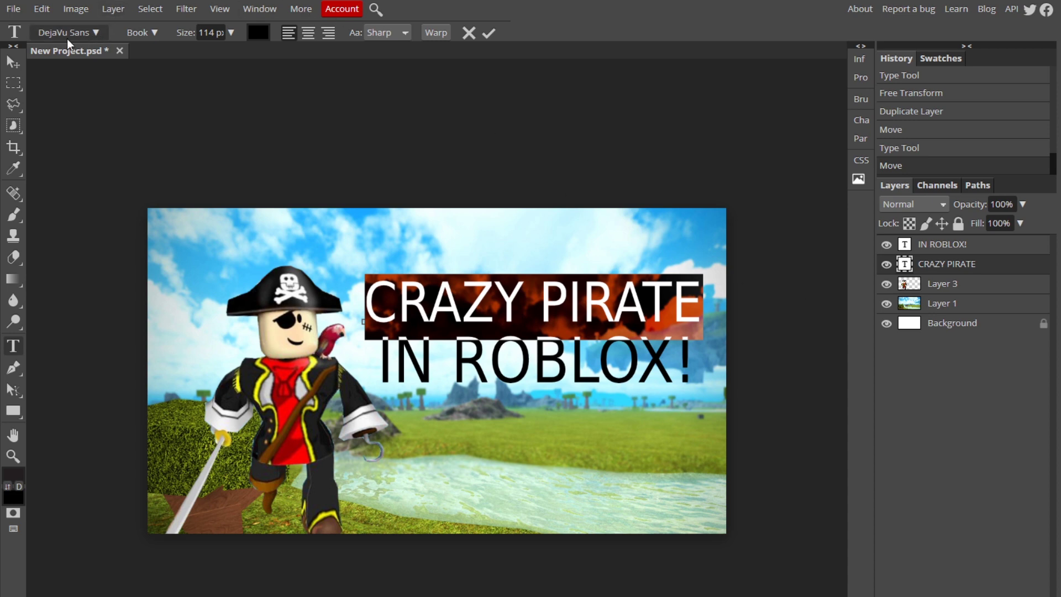
pyautogui.click(105, 33)
pyautogui.scroll(-10, 168, 207)
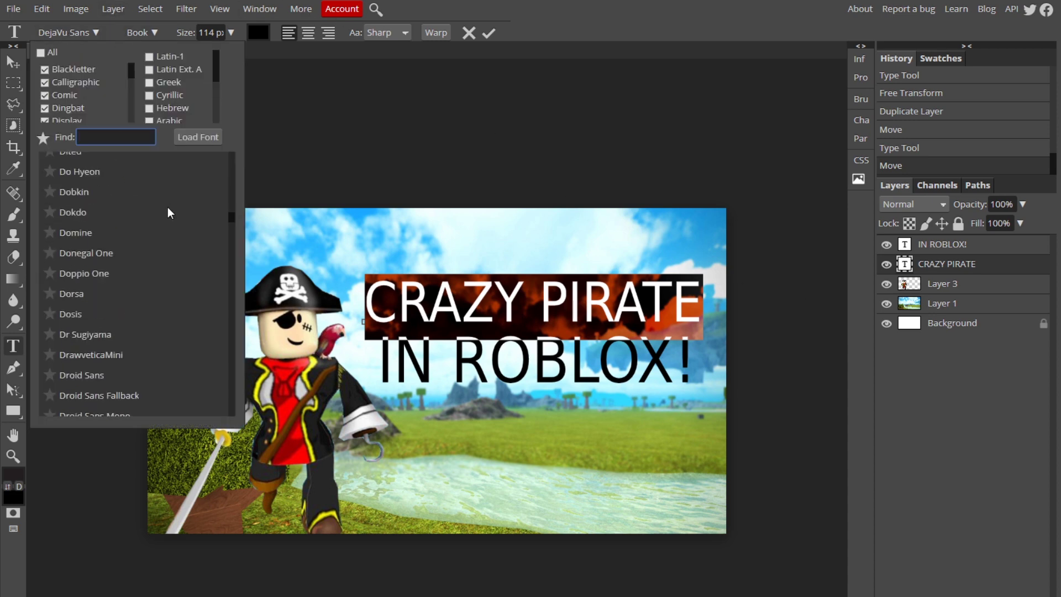
pyautogui.write('ban')
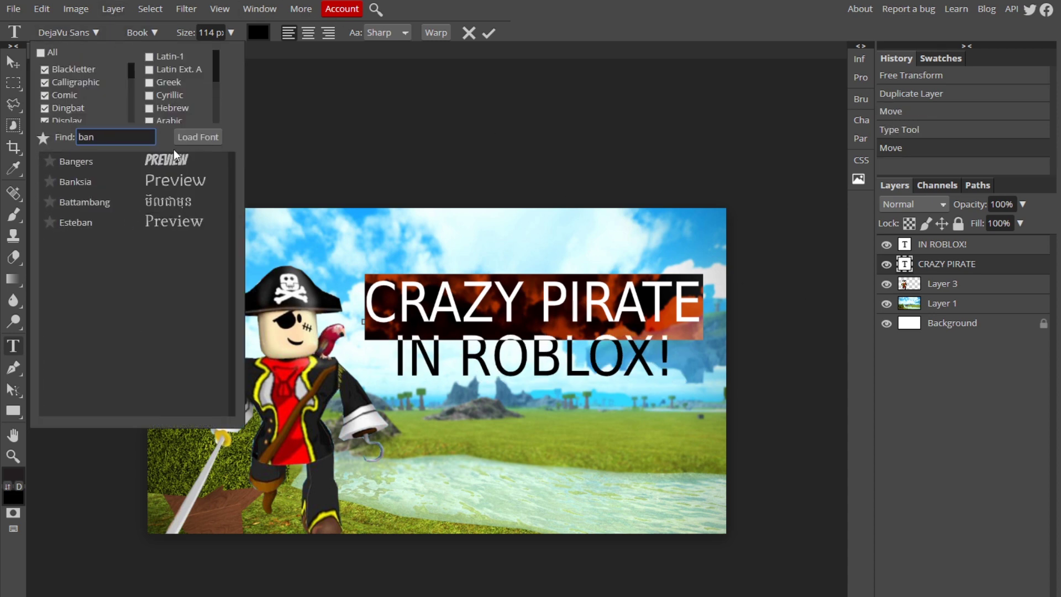
pyautogui.click(128, 163)
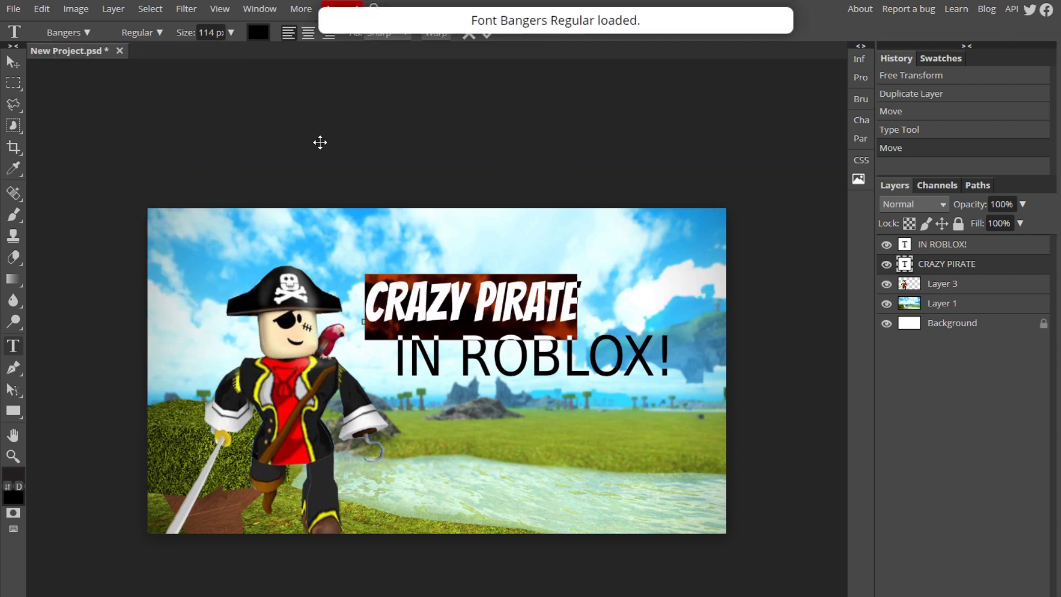
pyautogui.click(231, 33)
pyautogui.click(230, 52)
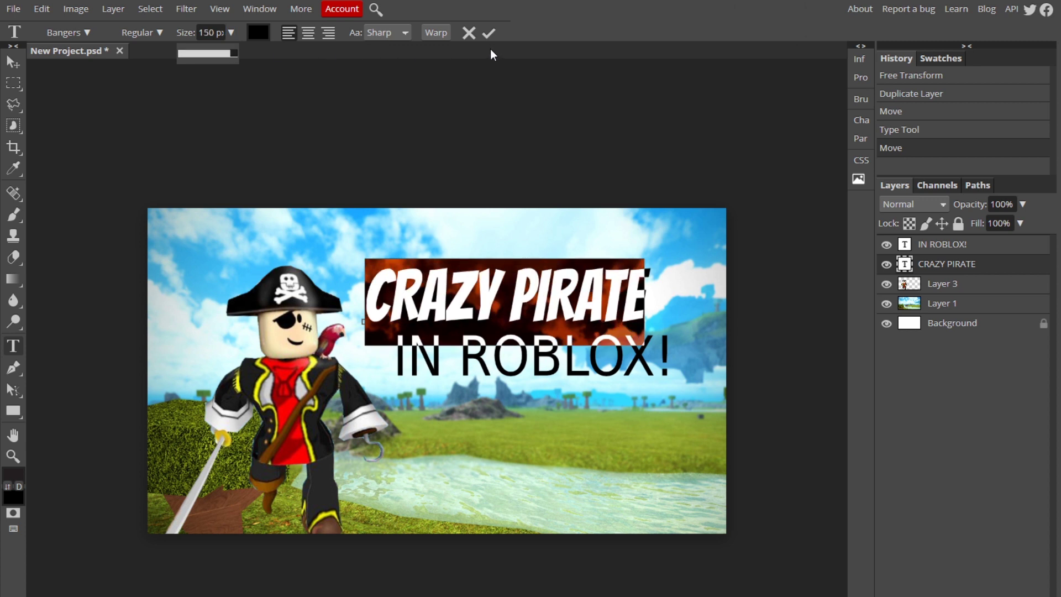
pyautogui.click(491, 32)
# Step: Move the "CRAZY PIRATE" title centred just above "IN ROBLOX!", then select the IN ROBLOX! text layer
pyautogui.click(13, 62)
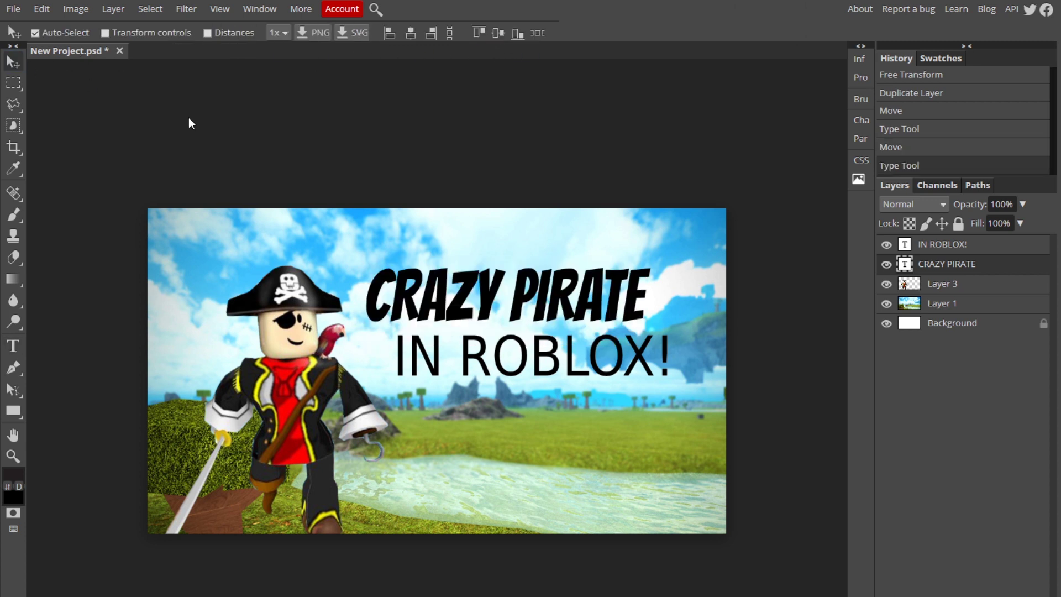
pyautogui.moveTo(518, 293); pyautogui.dragTo(534, 302)
pyautogui.click(945, 245)
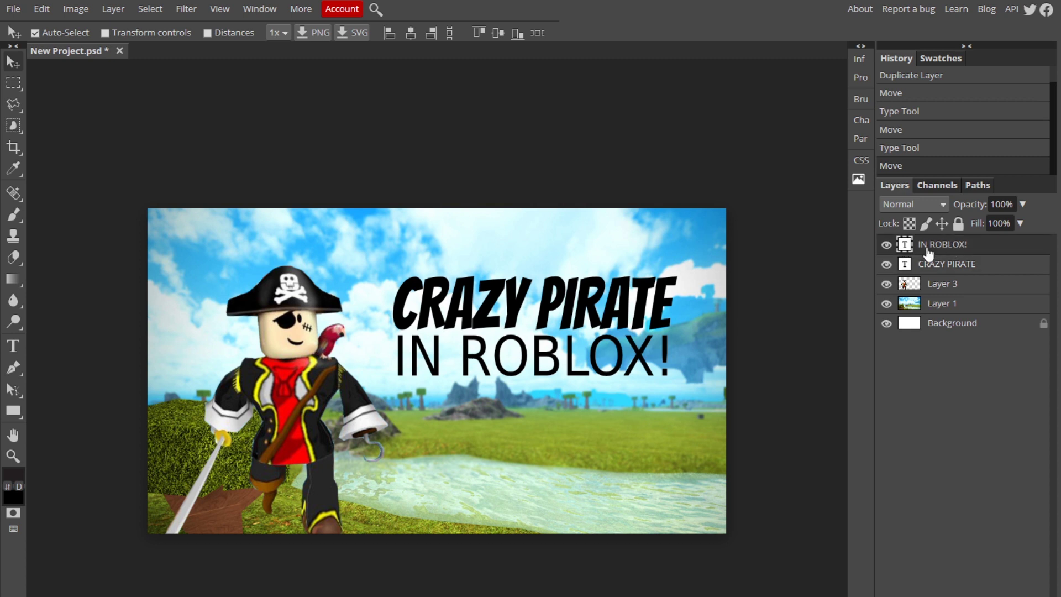
# Step: Select all of the "IN ROBLOX!" text for editing and change its font to Bangers
pyautogui.click(14, 346)
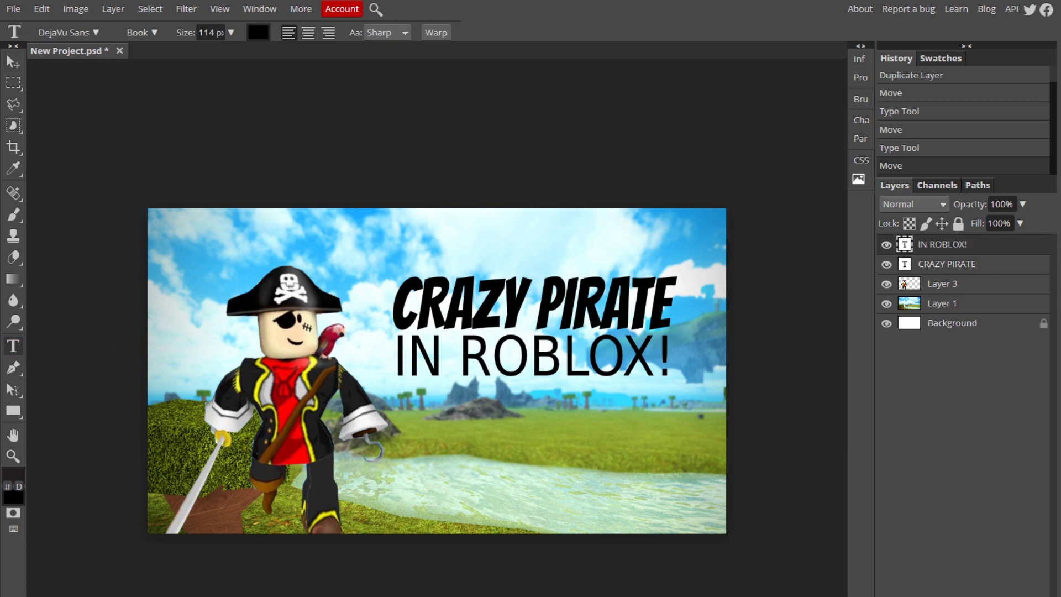
pyautogui.moveTo(398, 359); pyautogui.dragTo(495, 366)
pyautogui.click(469, 32)
pyautogui.moveTo(408, 354); pyautogui.dragTo(668, 342)
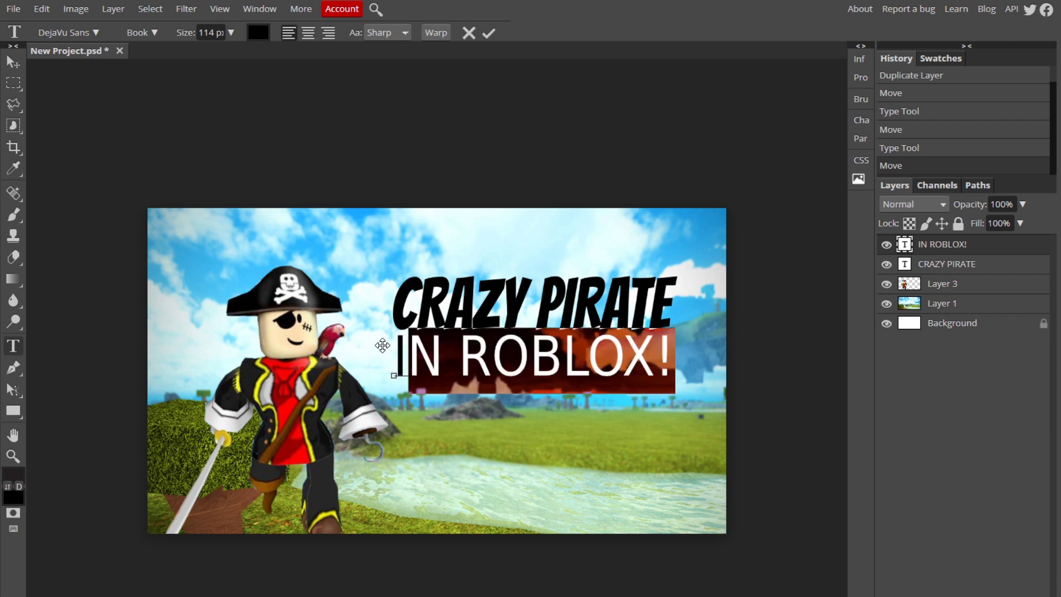
pyautogui.hotkey('ctrl', 'a')
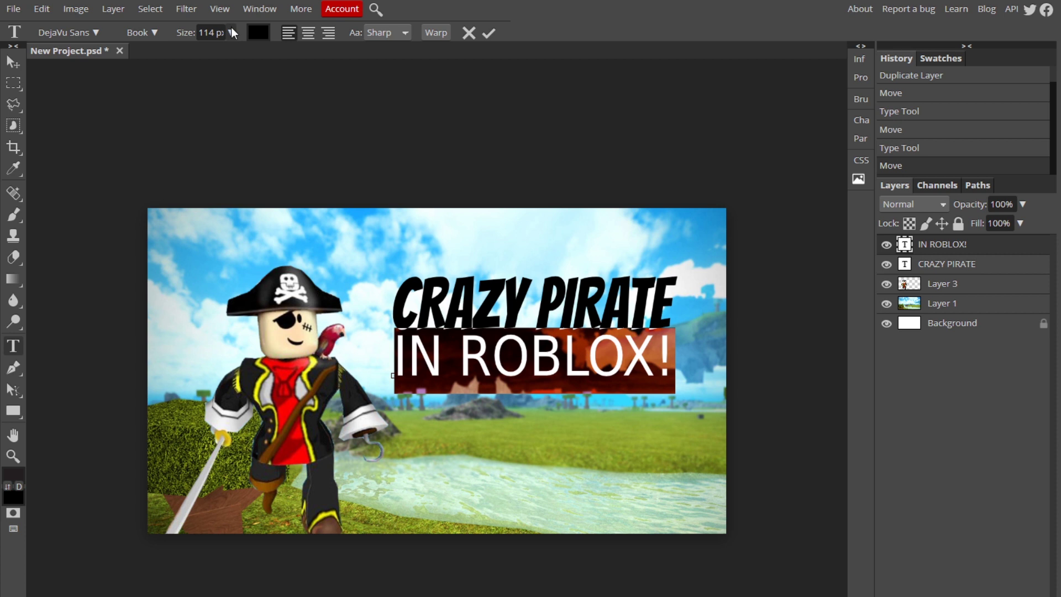
pyautogui.click(95, 32)
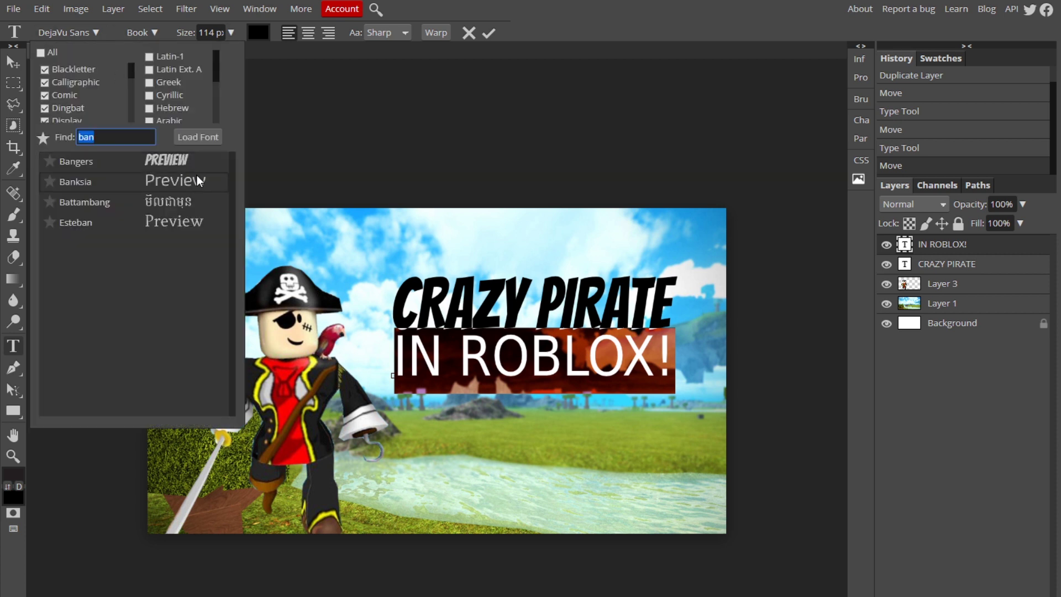
pyautogui.click(178, 164)
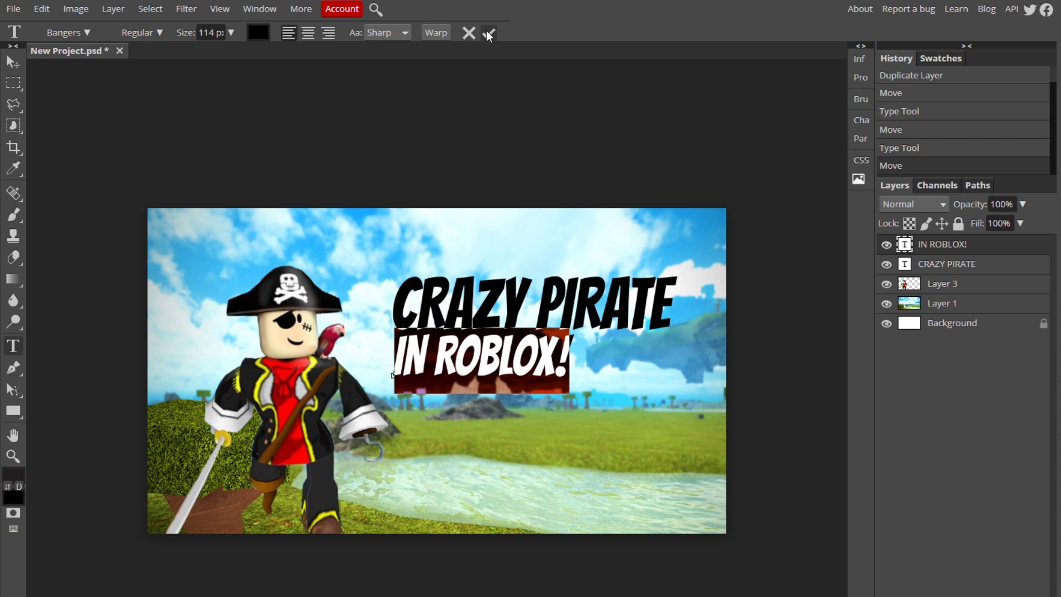
# Step: Try the "IN ROBLOX!" text at sizes of 150 px, 200 px and 180 px
pyautogui.click(232, 32)
pyautogui.moveTo(233, 51); pyautogui.dragTo(303, 54)
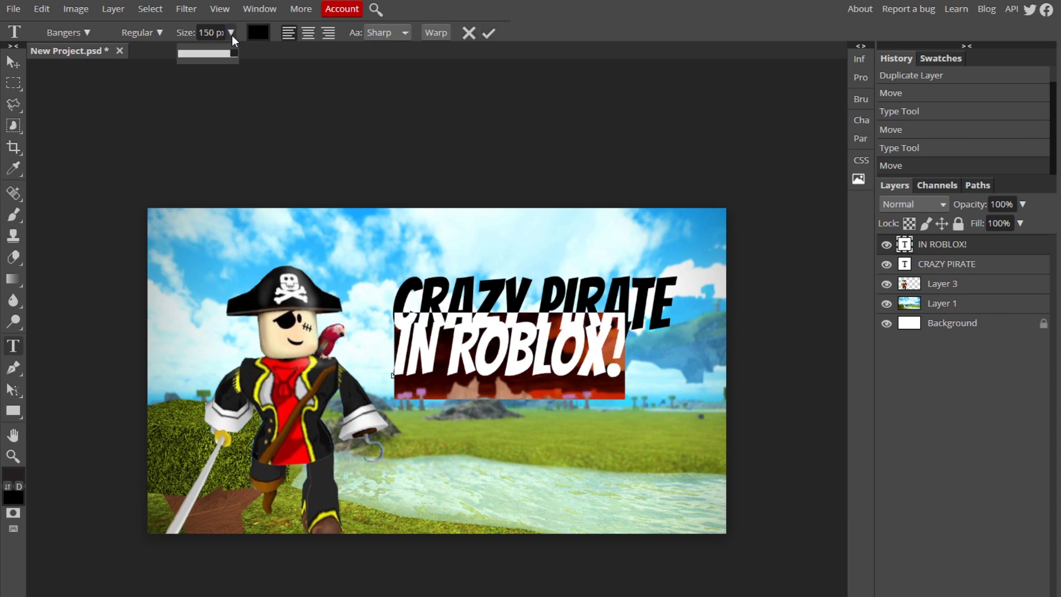
pyautogui.click(196, 33)
pyautogui.write('200')
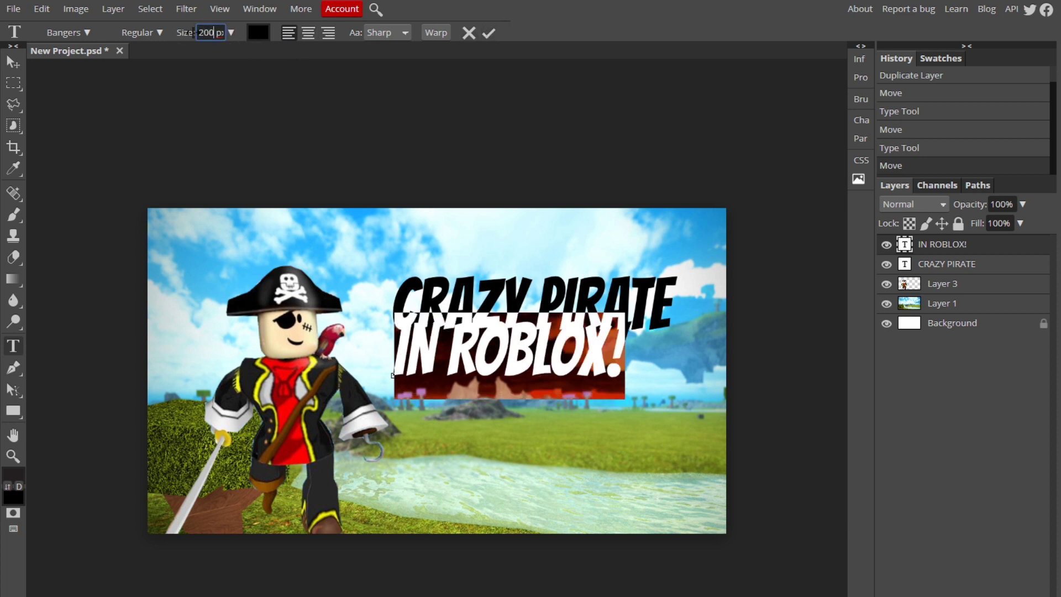
pyautogui.press('Return')
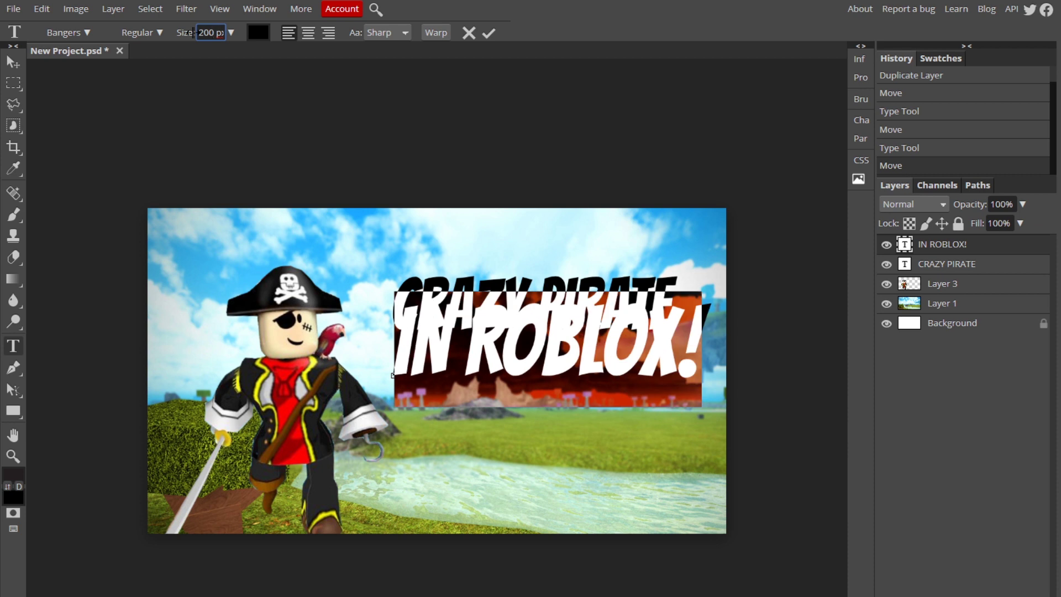
pyautogui.click(193, 32)
pyautogui.write('180')
pyautogui.press('Return')
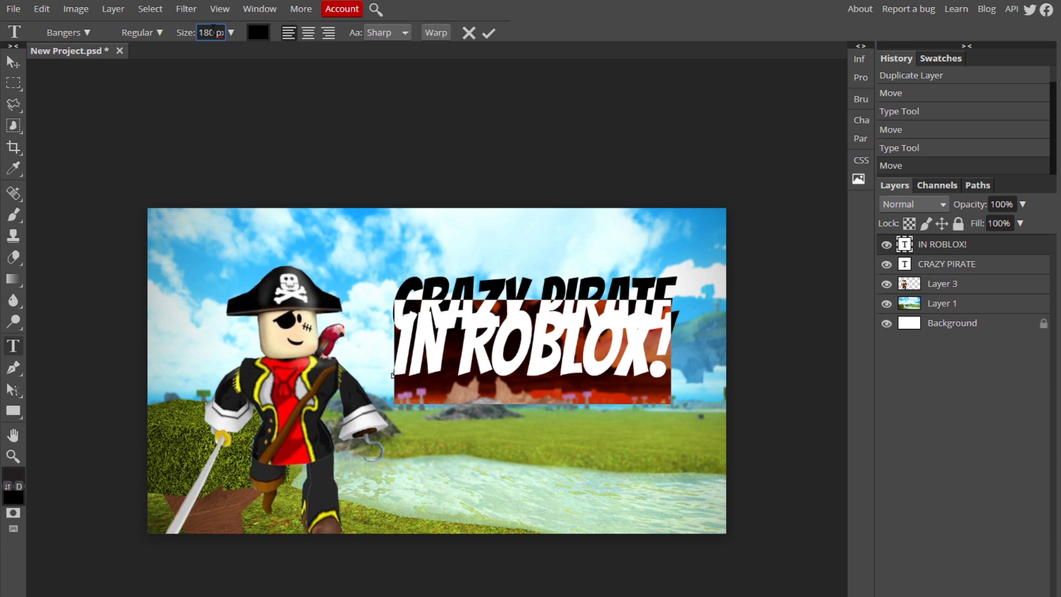
# Step: Set the "IN ROBLOX!" text size to 170 px and move it down clear of the "CRAZY PIRATE" line
pyautogui.click(210, 32)
pyautogui.press('BackSpace')
pyautogui.write('7')
pyautogui.press('Return')
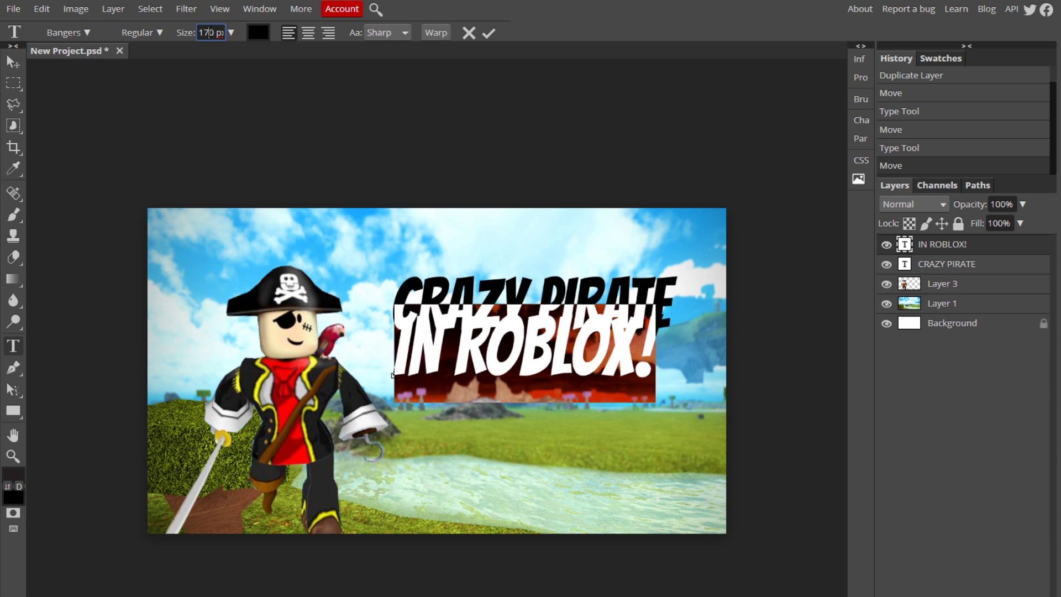
pyautogui.click(489, 33)
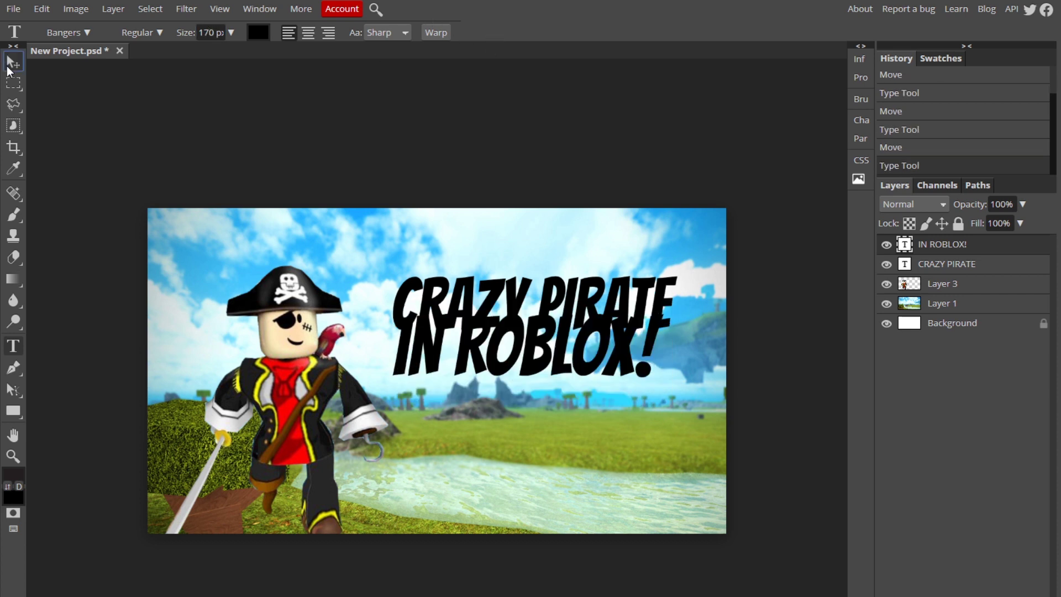
pyautogui.click(13, 62)
pyautogui.moveTo(530, 361); pyautogui.dragTo(516, 361)
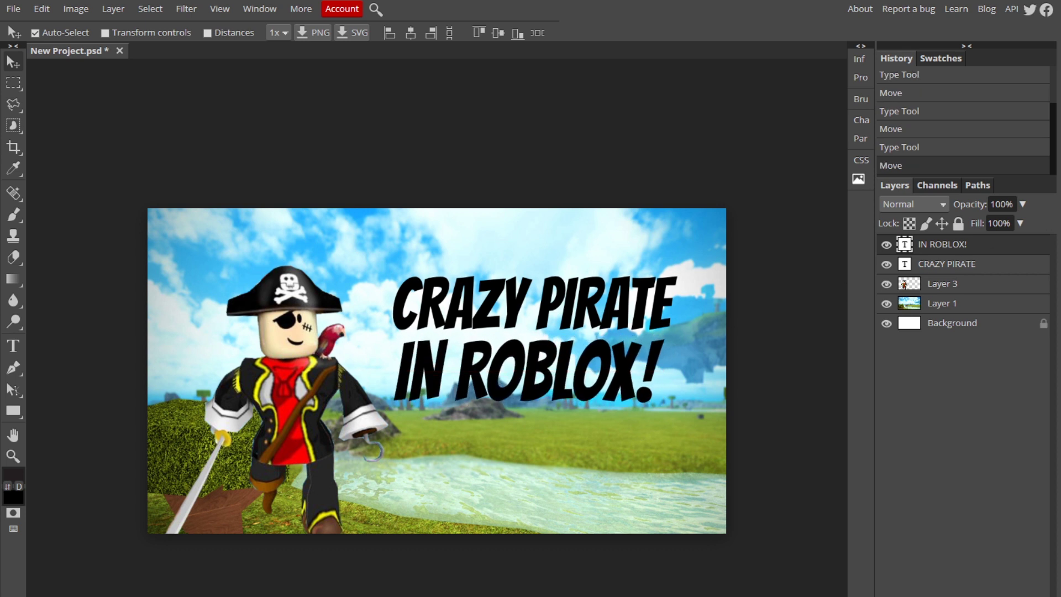
# Step: Open the layer style of the CRAZY PIRATE text layer and enable its green-to-black gradient overlay
pyautogui.click(1025, 270)
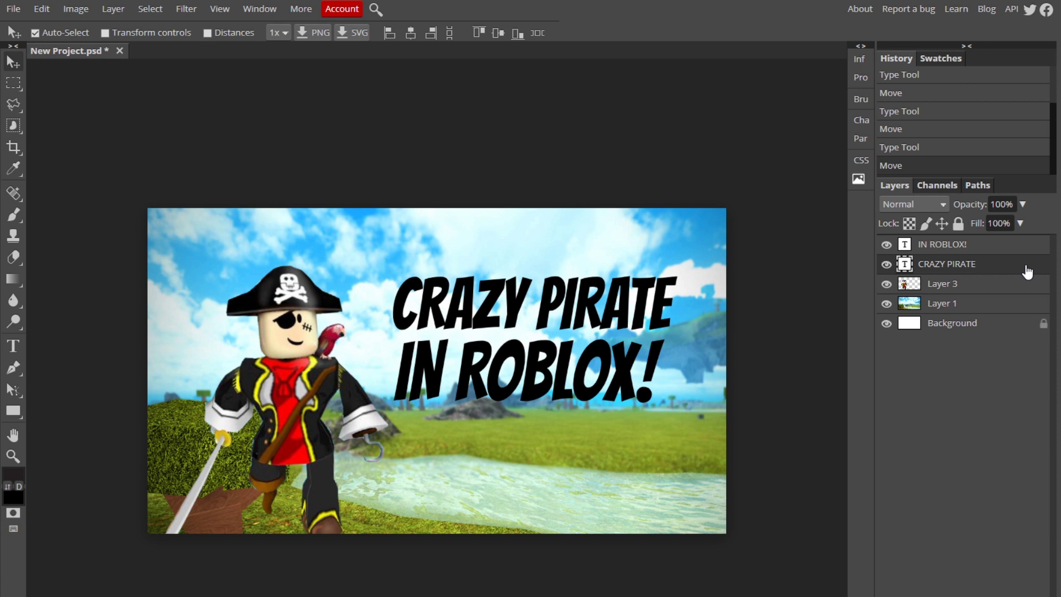
pyautogui.doubleClick(1026, 270)
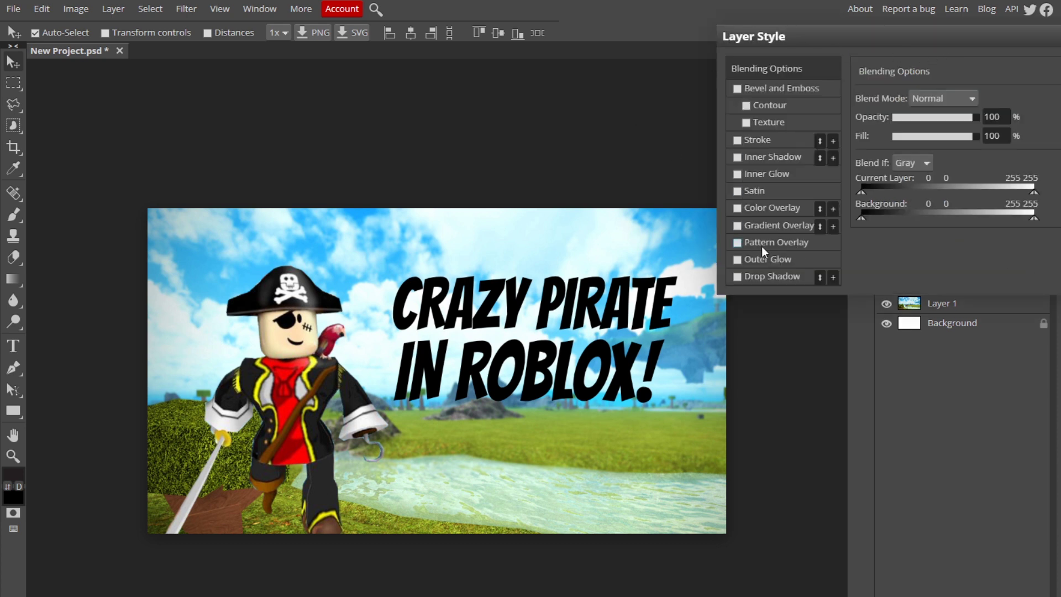
pyautogui.click(741, 223)
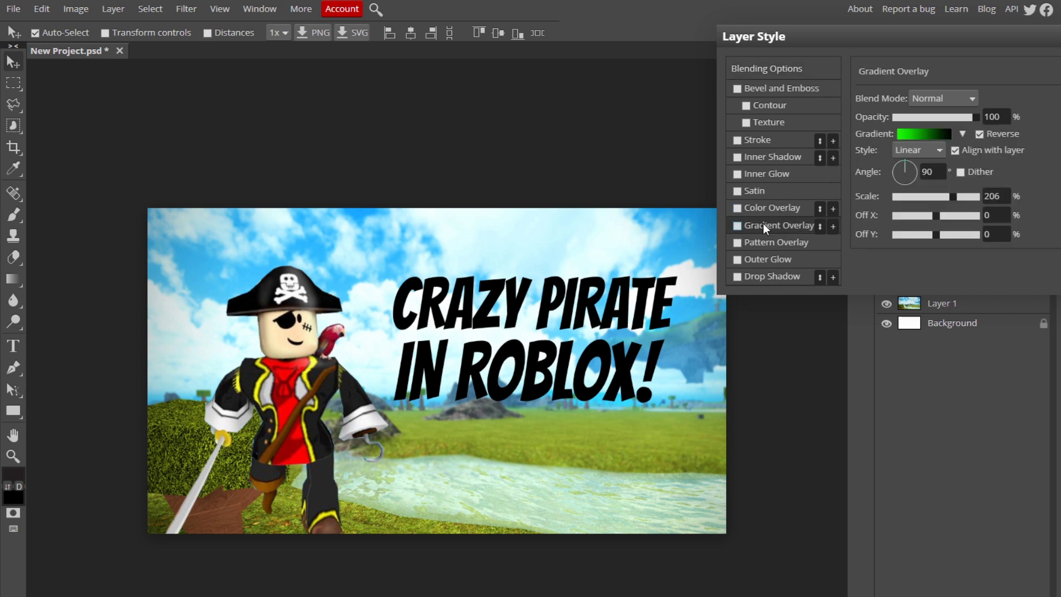
pyautogui.click(737, 225)
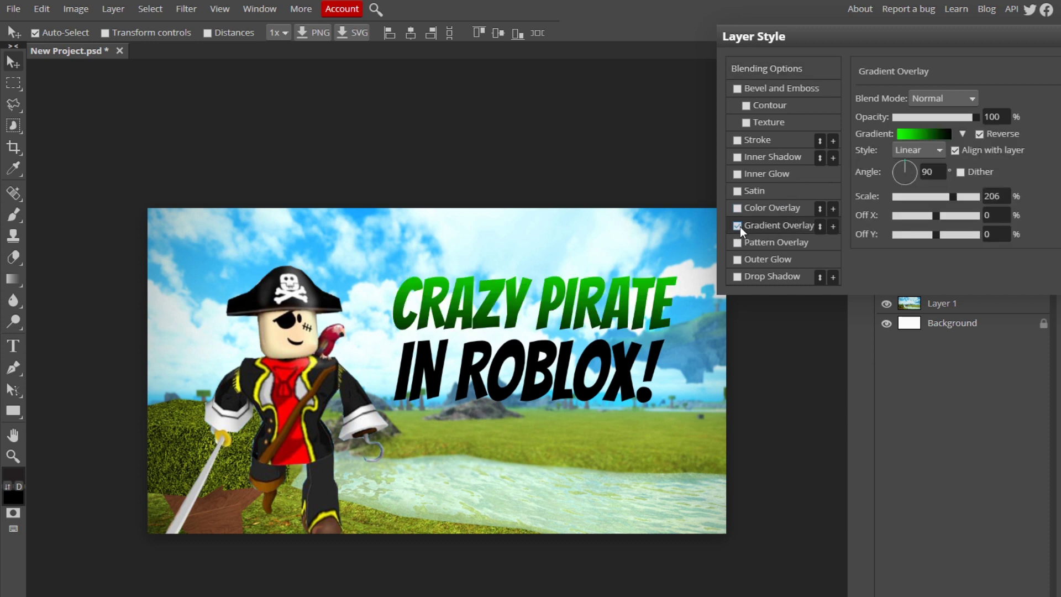
# Step: Inspect the overlay gradient's green start colour and accept the green-to-black gradient
pyautogui.click(910, 139)
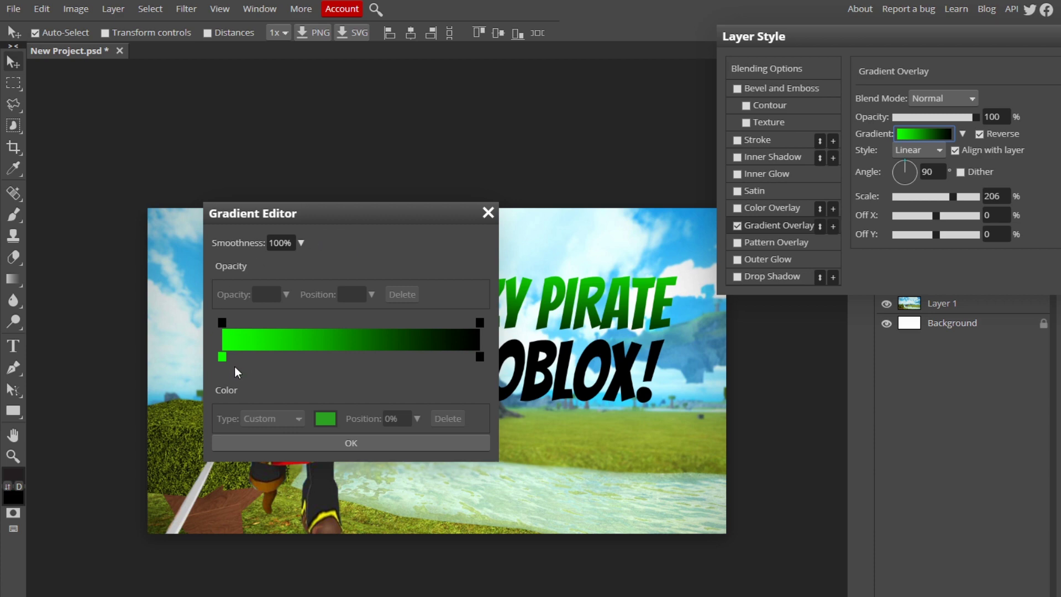
pyautogui.moveTo(439, 223); pyautogui.dragTo(897, 163)
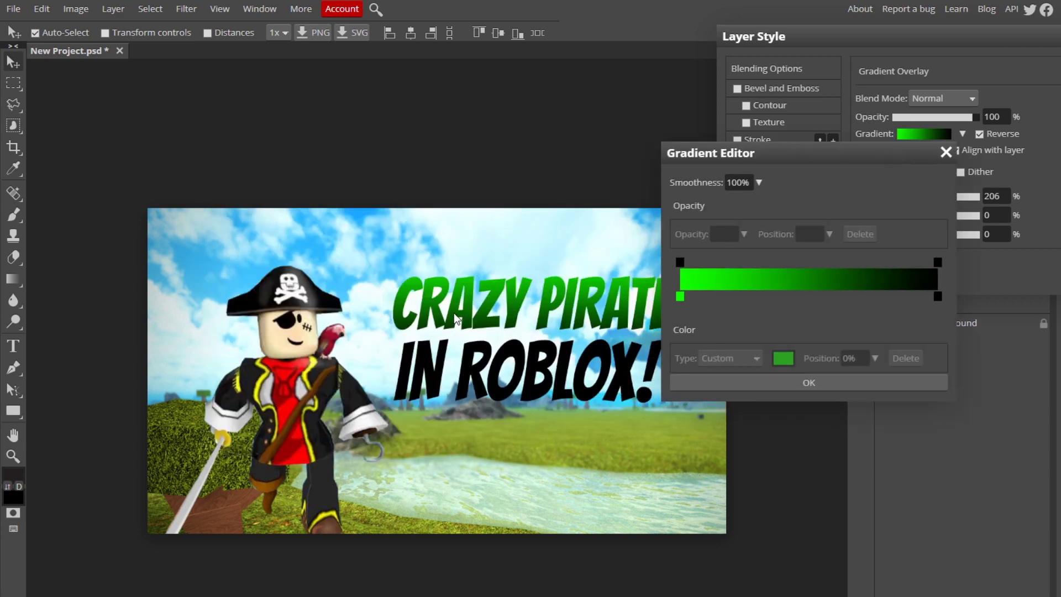
pyautogui.doubleClick(680, 296)
pyautogui.moveTo(871, 426); pyautogui.dragTo(936, 500)
pyautogui.click(981, 480)
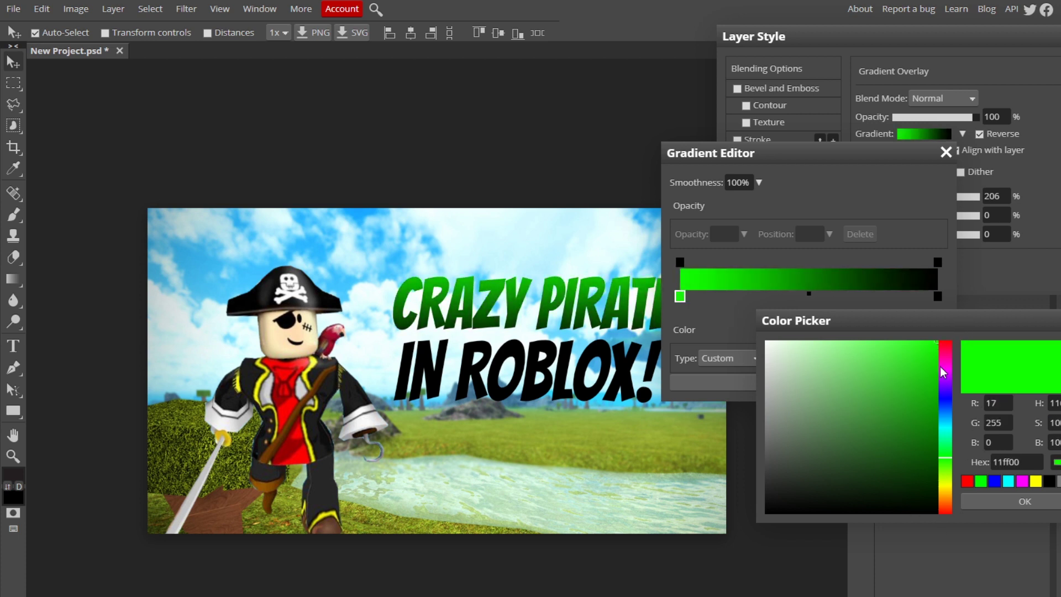
pyautogui.click(1024, 501)
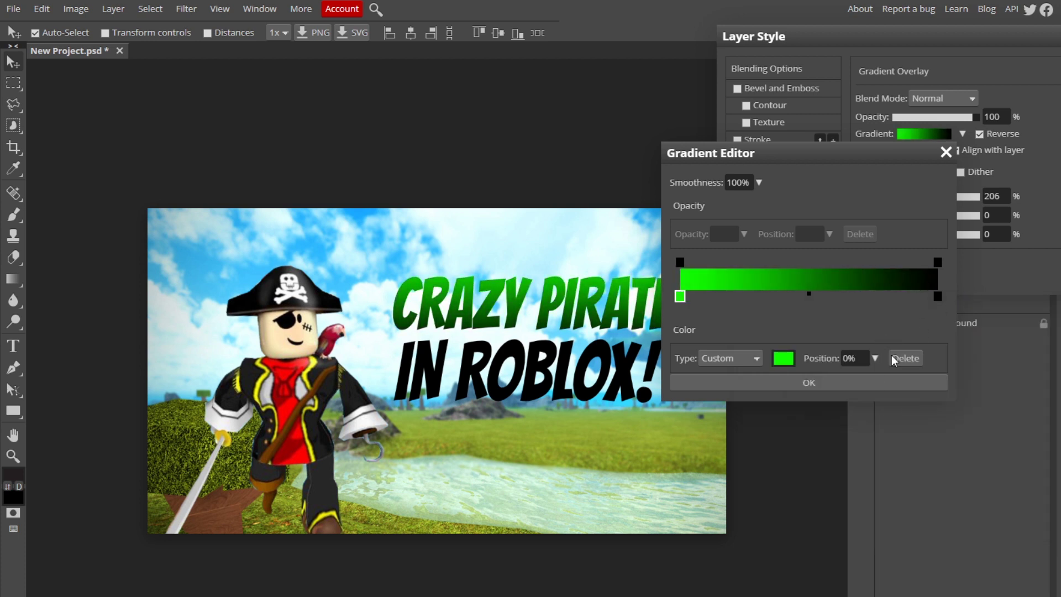
pyautogui.click(848, 380)
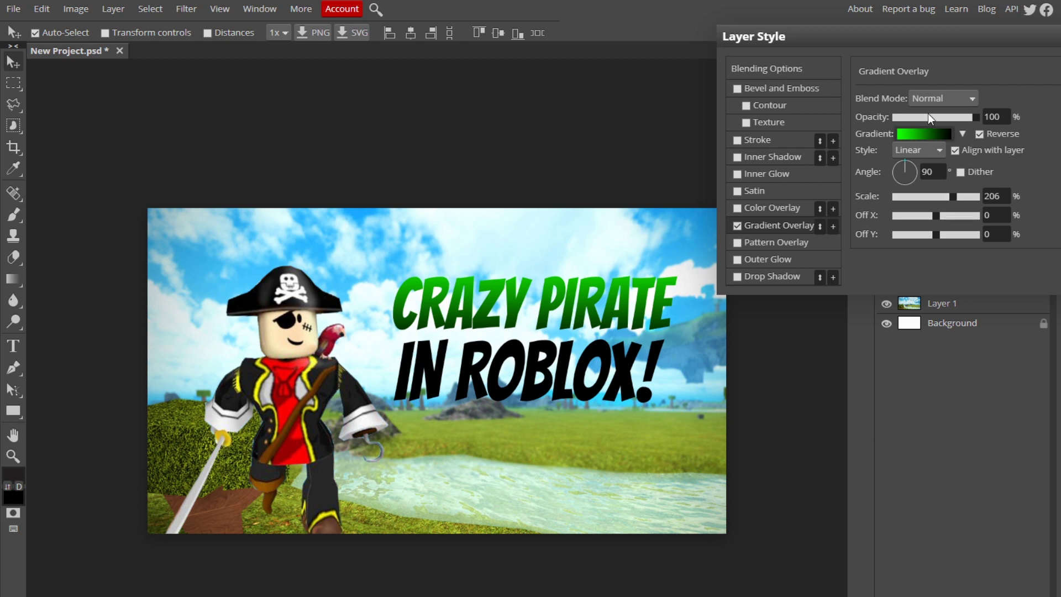
# Step: Enable an inner glow on the CRAZY PIRATE text and set the glow colour to white (ffffff)
pyautogui.click(738, 174)
pyautogui.click(772, 175)
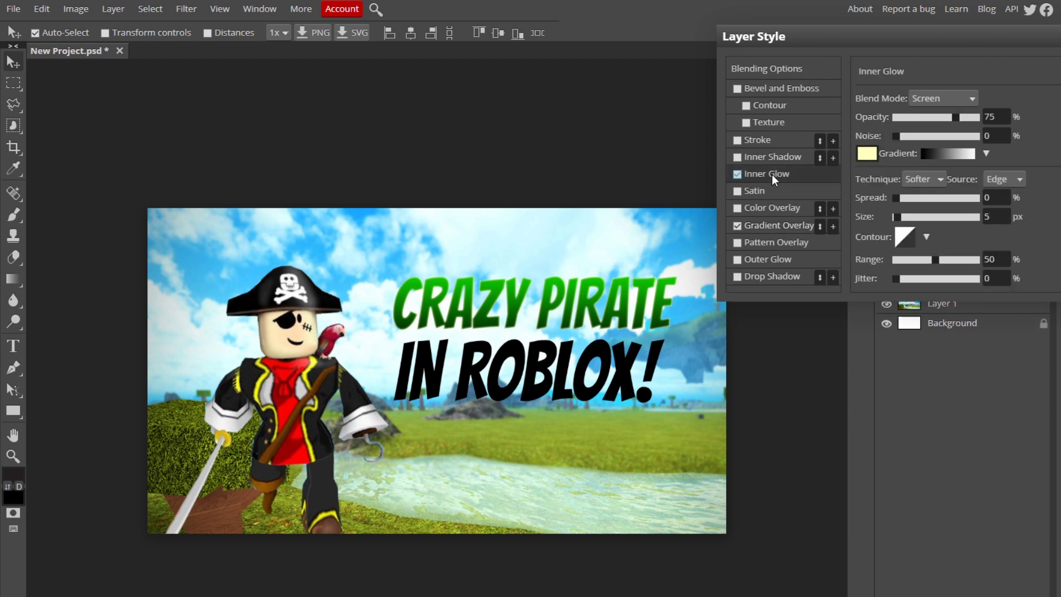
pyautogui.click(870, 154)
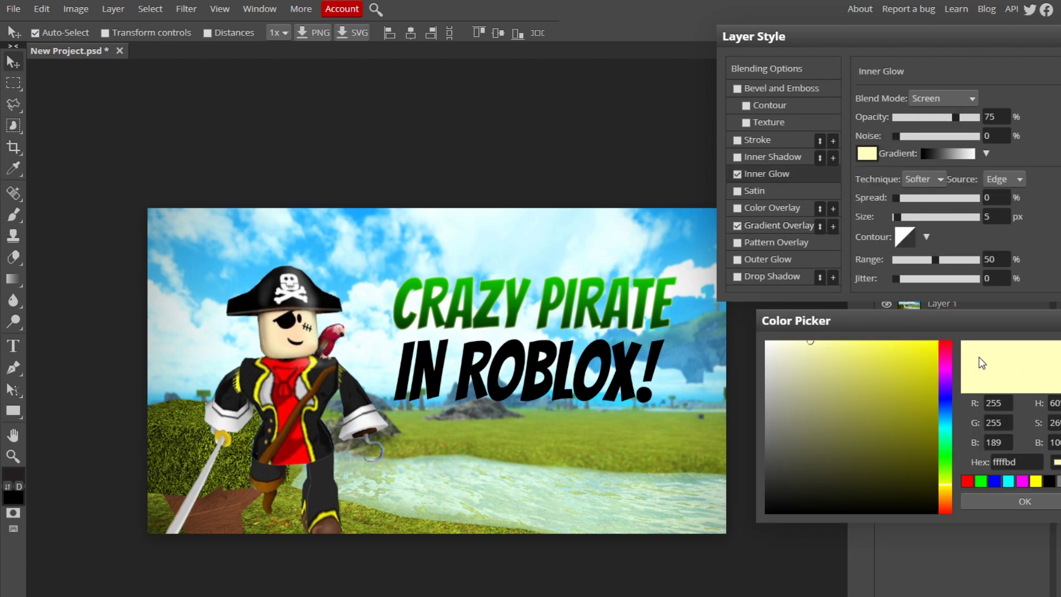
pyautogui.moveTo(939, 458); pyautogui.dragTo(992, 295)
pyautogui.moveTo(876, 402); pyautogui.dragTo(703, 284)
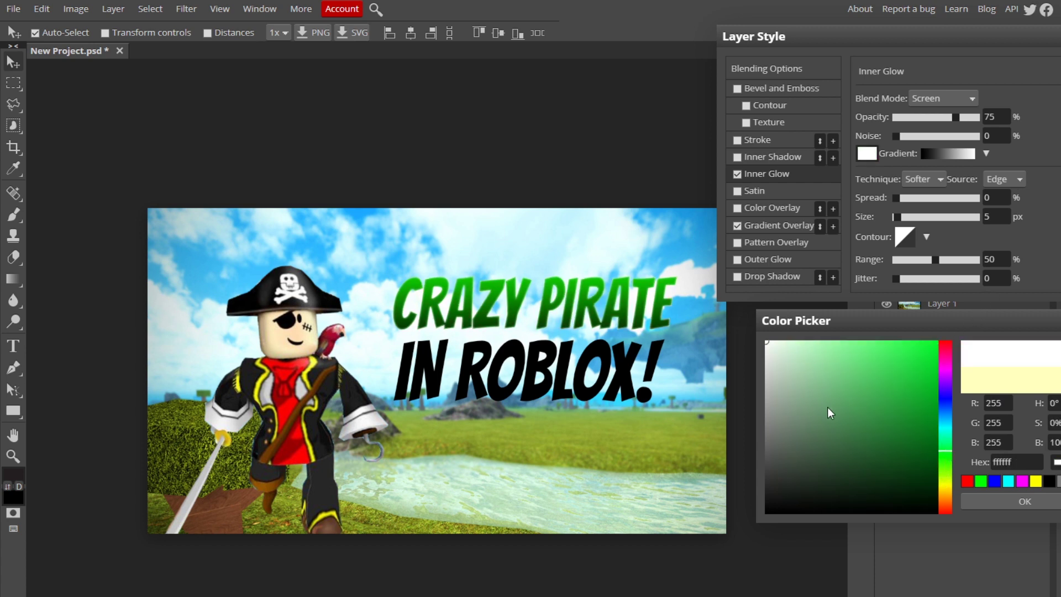
pyautogui.click(993, 502)
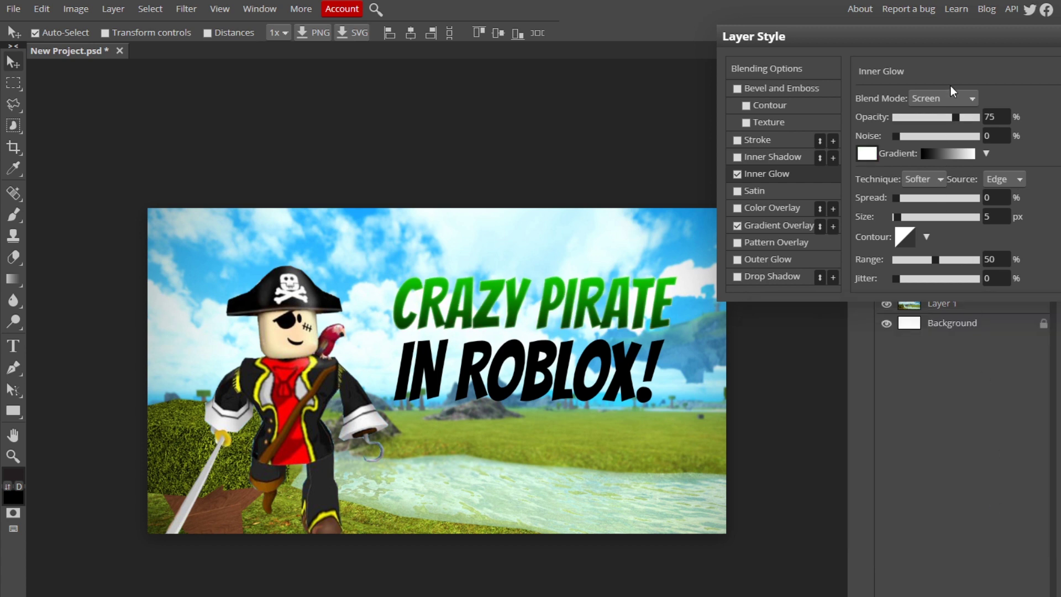
# Step: Set the inner glow to Normal blend mode, 100% opacity, 8% spread and 8 px size
pyautogui.click(934, 98)
pyautogui.click(941, 107)
pyautogui.moveTo(954, 116); pyautogui.dragTo(1000, 118)
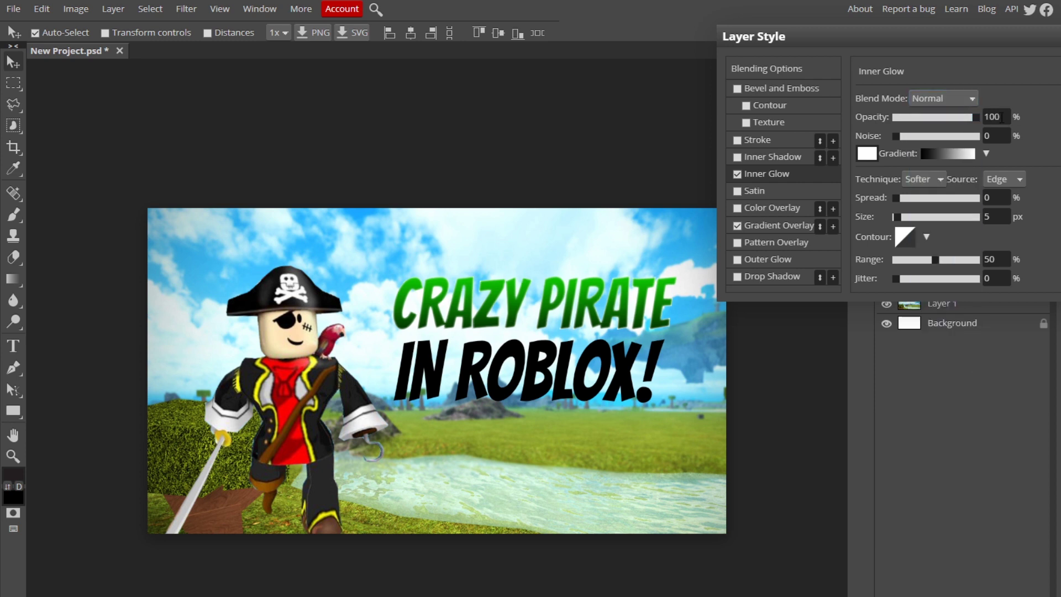
pyautogui.moveTo(898, 198); pyautogui.dragTo(900, 218)
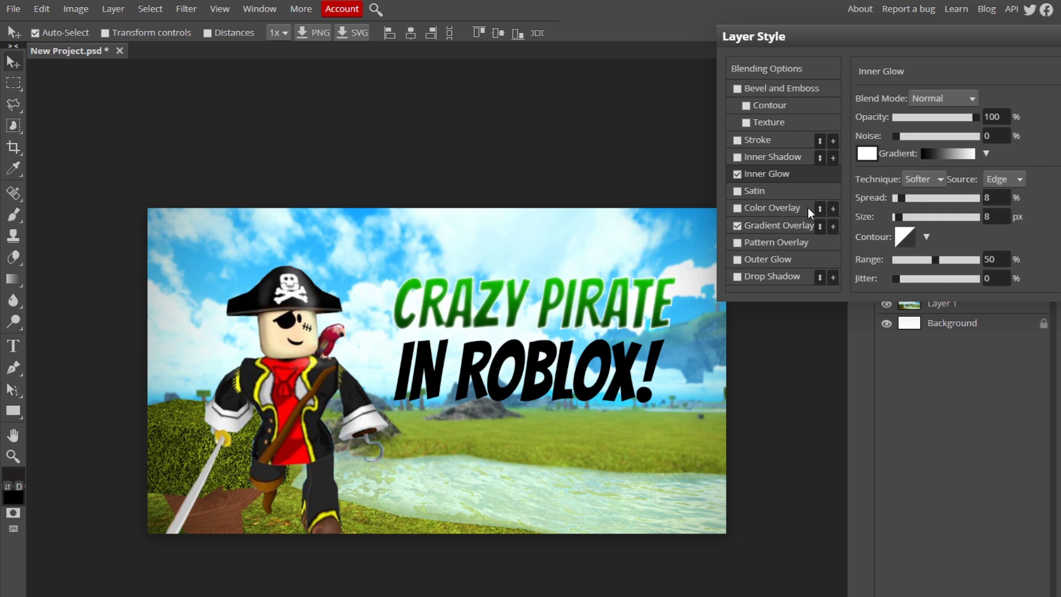
# Step: Change the inner glow colour to a dark green
pyautogui.click(868, 155)
pyautogui.moveTo(915, 379); pyautogui.dragTo(938, 339)
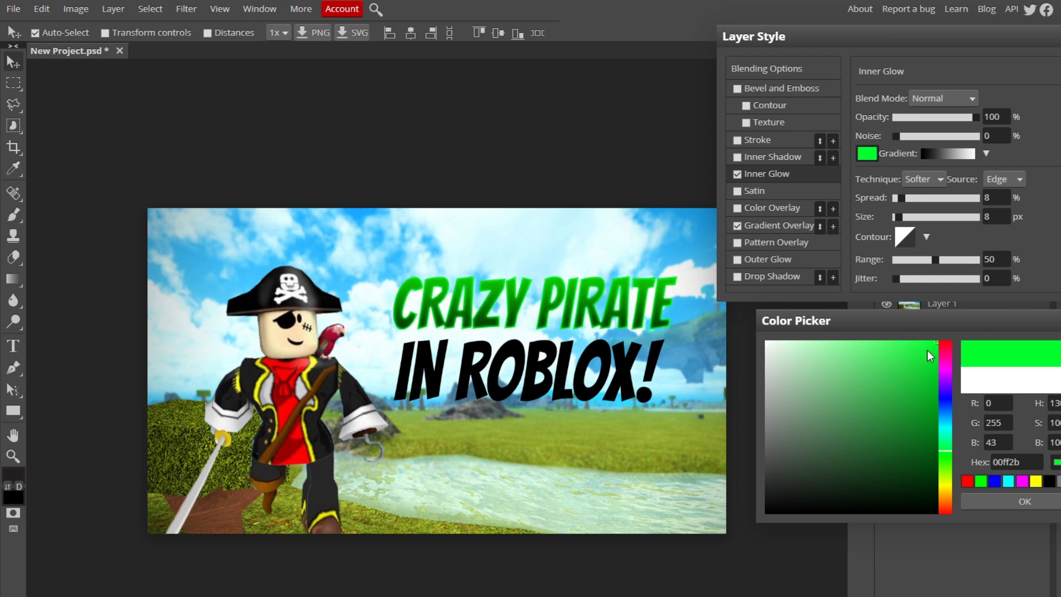
pyautogui.click(944, 459)
pyautogui.moveTo(940, 445)
pyautogui.mouseDown()
pyautogui.moveTo(971, 390)
pyautogui.moveTo(964, 442)
pyautogui.moveTo(974, 440)
pyautogui.mouseUp()
pyautogui.click(1024, 501)
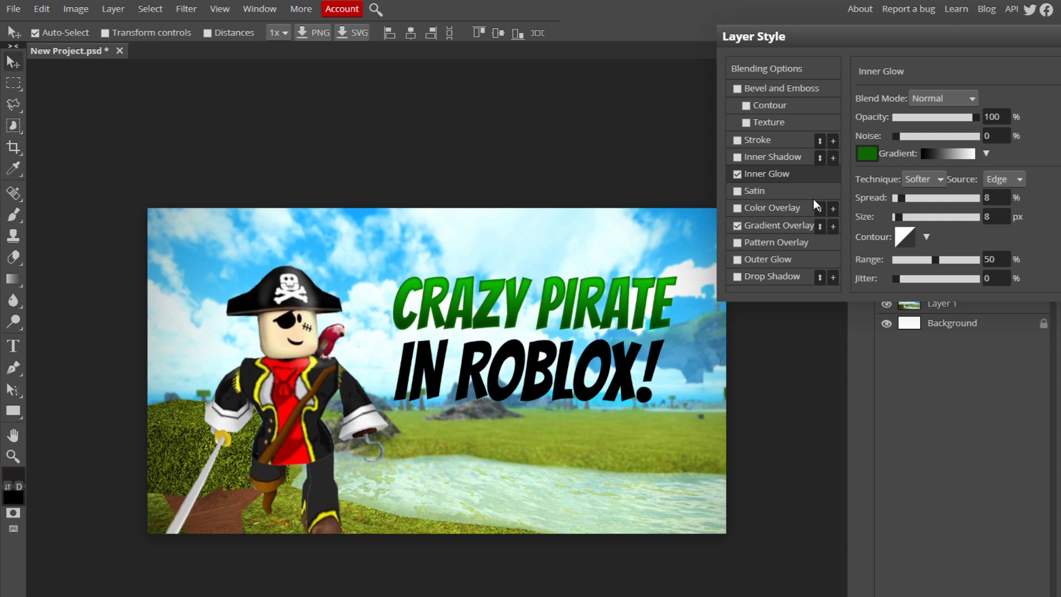
# Step: Enable a drop shadow on the CRAZY PIRATE text with the Normal blend mode
pyautogui.click(737, 275)
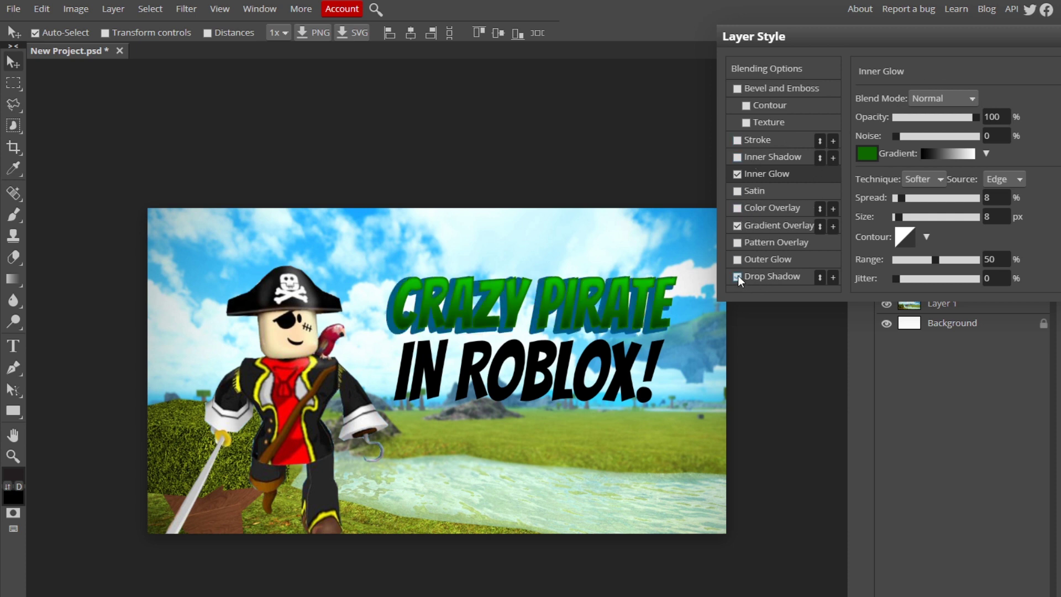
pyautogui.click(745, 276)
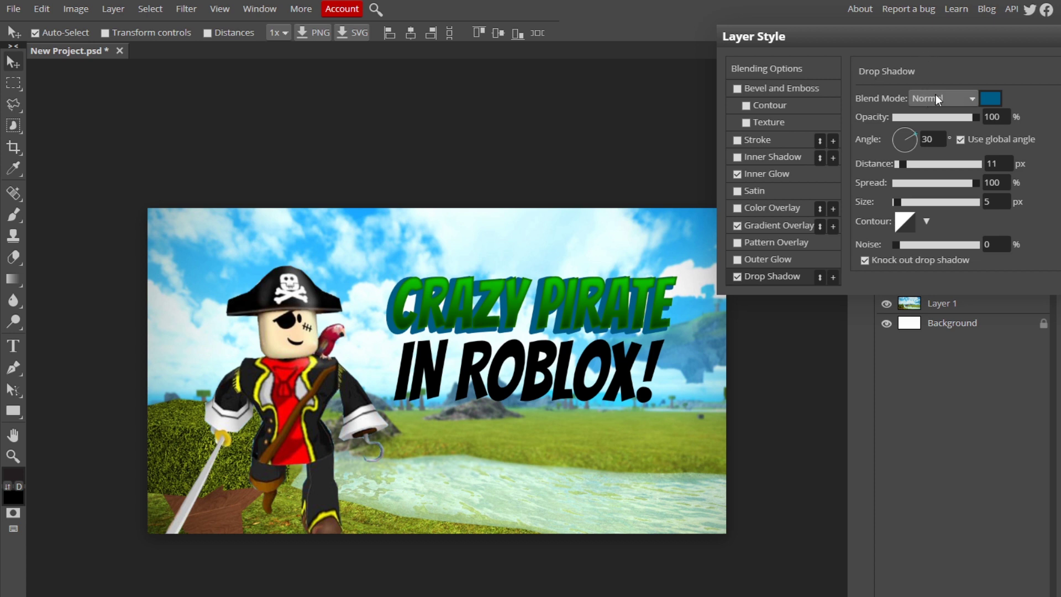
pyautogui.click(940, 101)
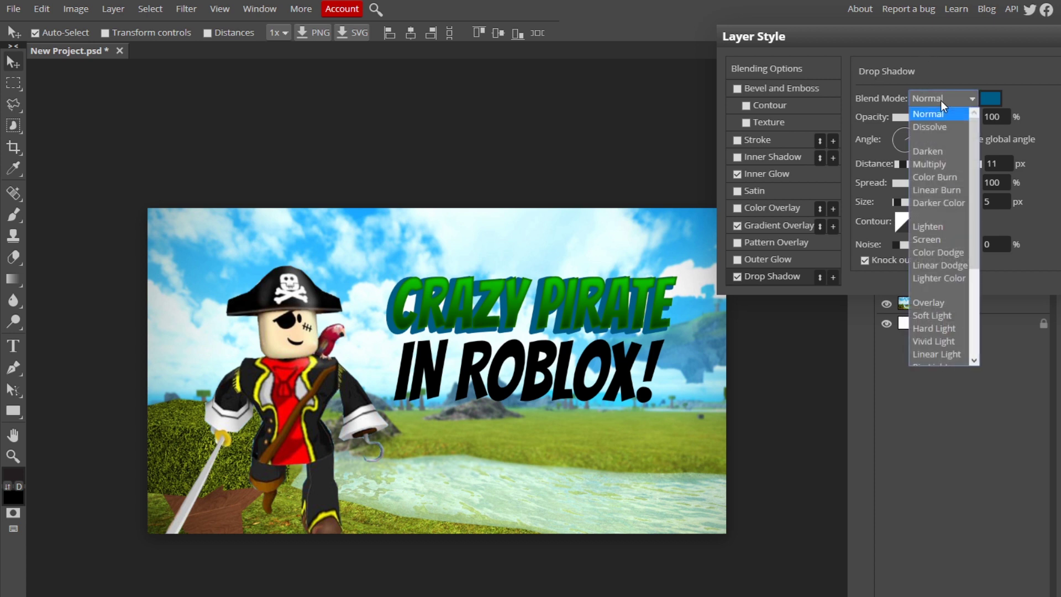
pyautogui.click(935, 113)
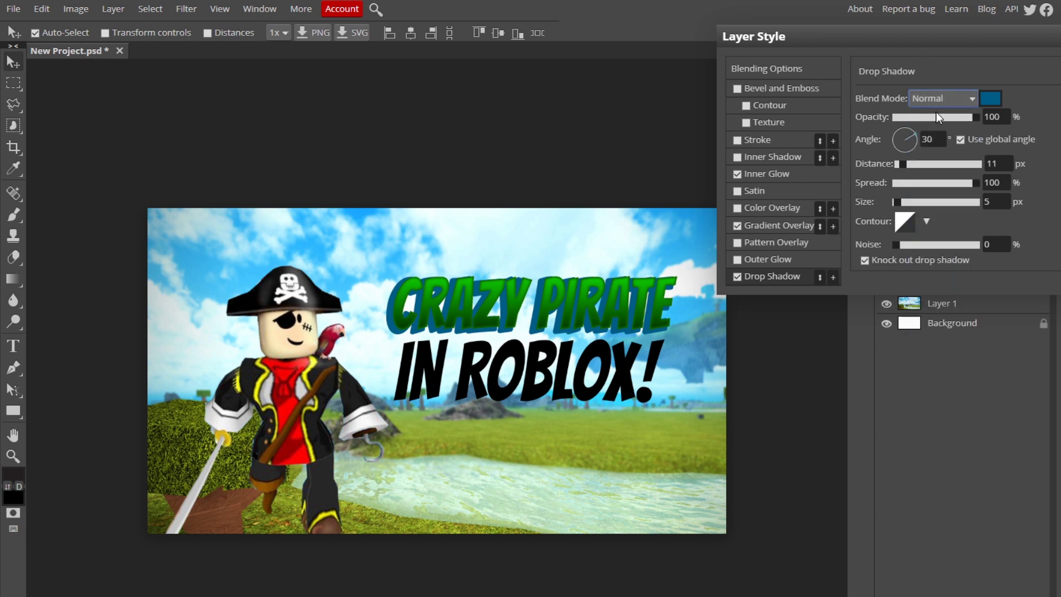
# Step: Change the drop shadow colour of the CRAZY PIRATE text to a dark green
pyautogui.click(990, 98)
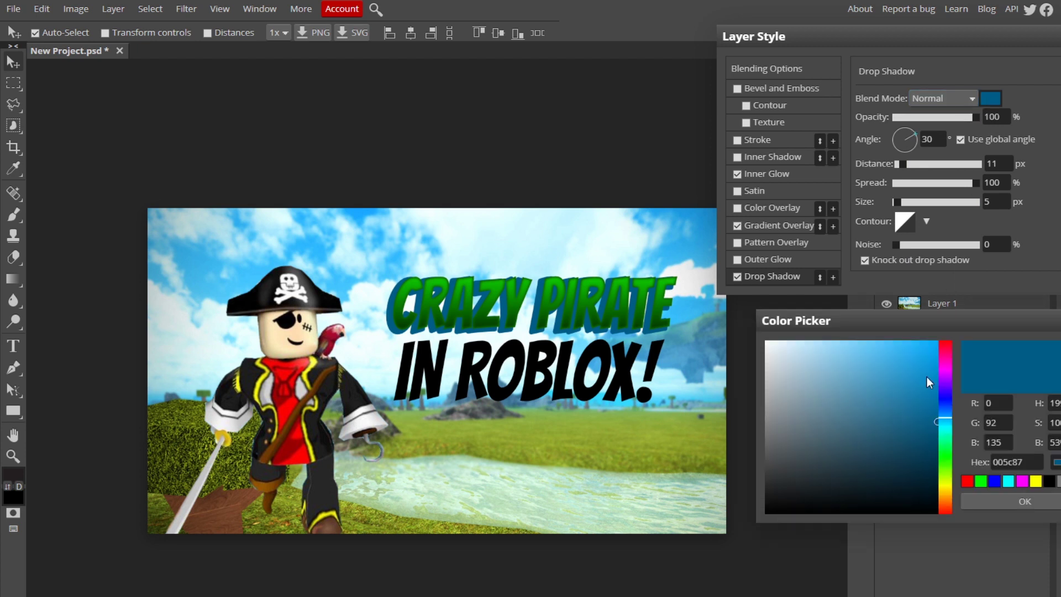
pyautogui.click(946, 457)
pyautogui.moveTo(933, 425); pyautogui.dragTo(924, 462)
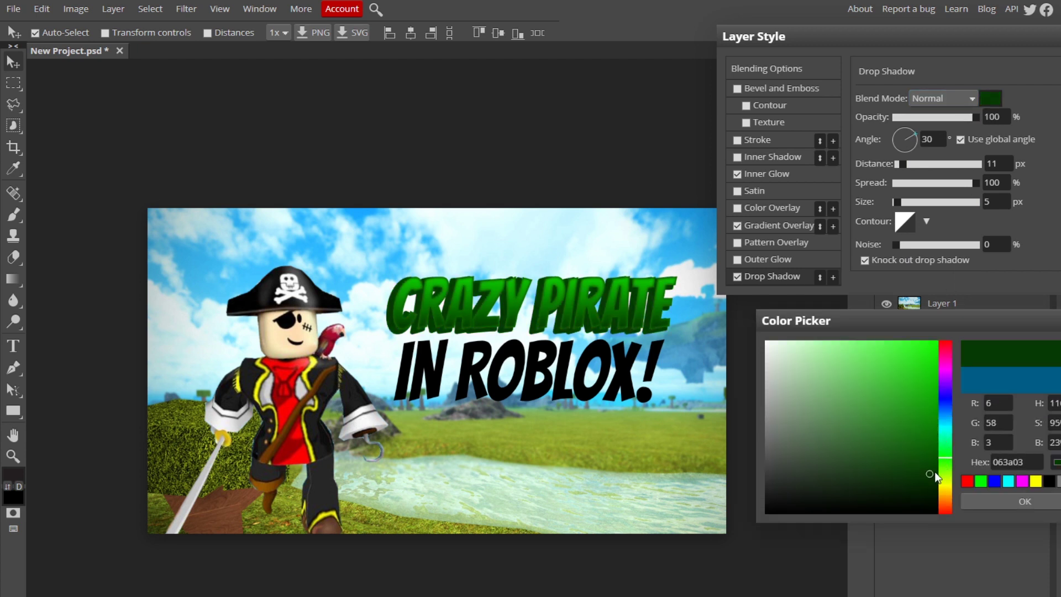
pyautogui.click(1017, 501)
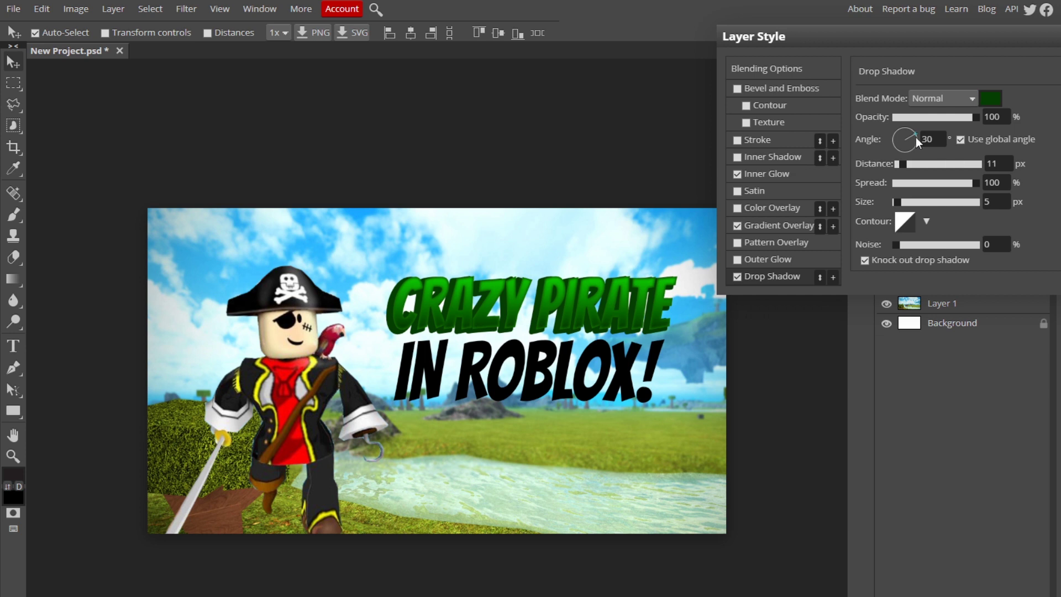
# Step: Set the CRAZY PIRATE drop shadow to a 90° angle and 7 px distance, and apply the layer style
pyautogui.moveTo(910, 134); pyautogui.dragTo(904, 133)
pyautogui.moveTo(899, 164); pyautogui.dragTo(901, 171)
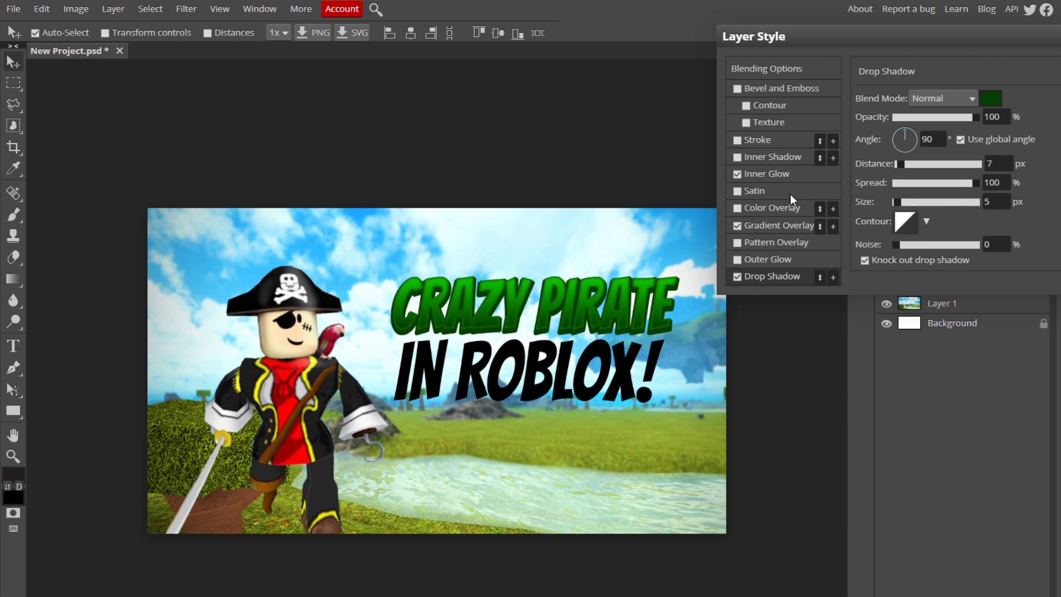
pyautogui.press('Return')
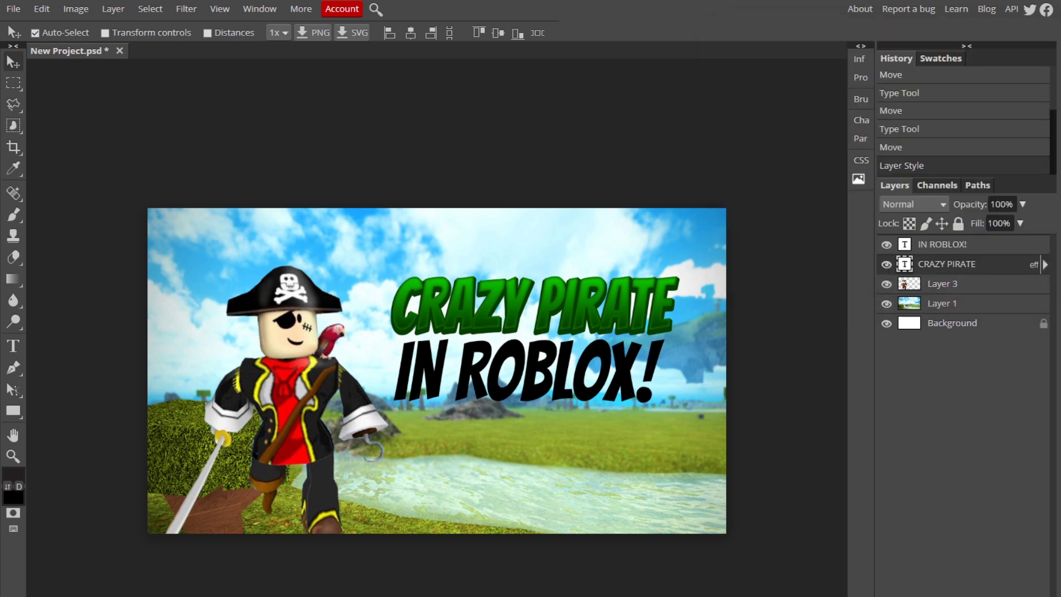
# Step: Enable the gradient overlay, inner glow and drop shadow effects on the IN ROBLOX! text and apply them
pyautogui.doubleClick(1004, 246)
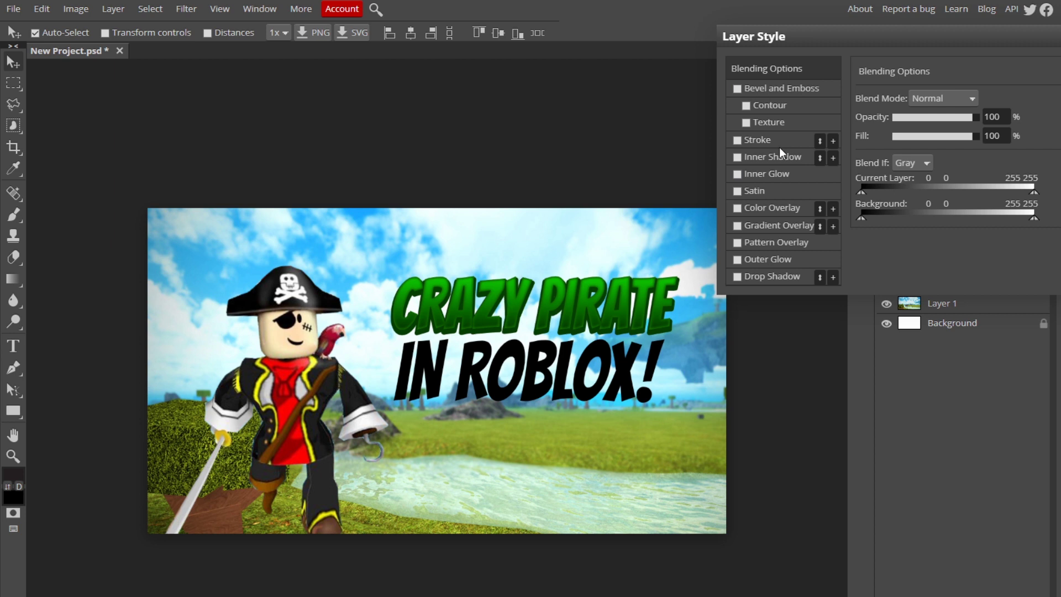
pyautogui.click(737, 226)
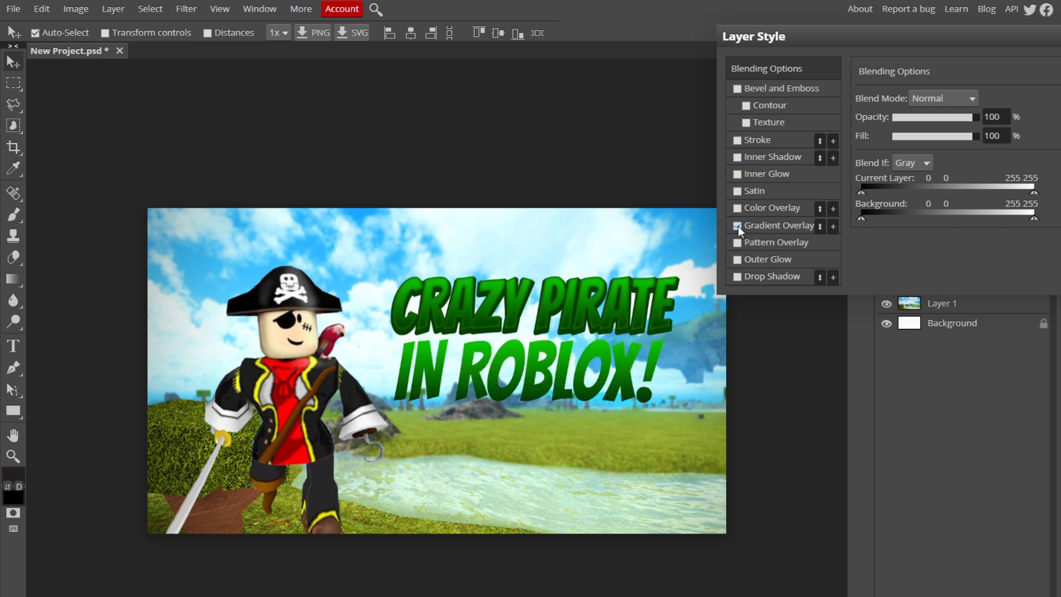
pyautogui.click(736, 174)
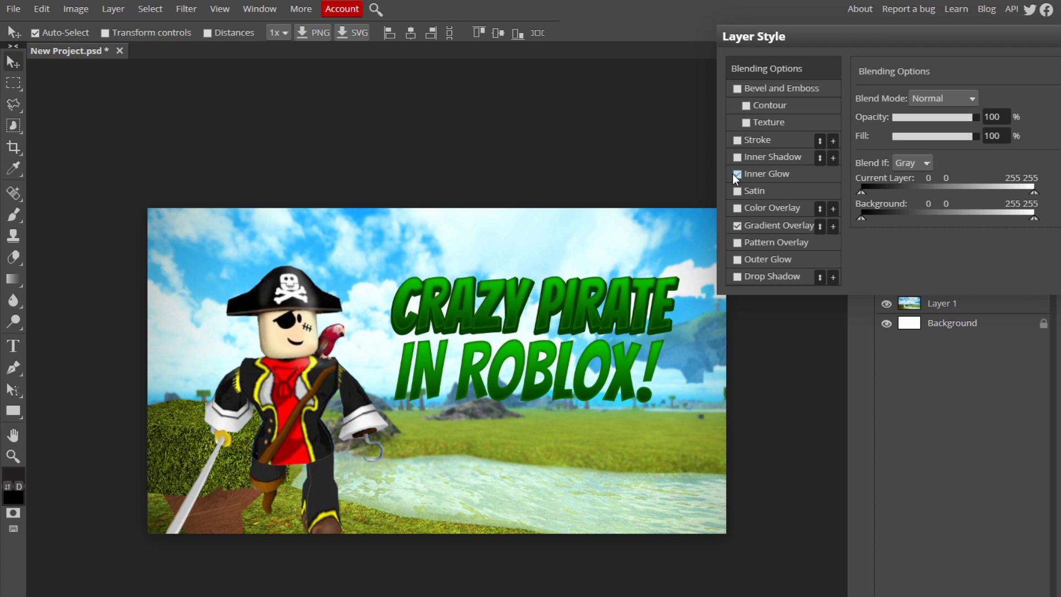
pyautogui.click(736, 278)
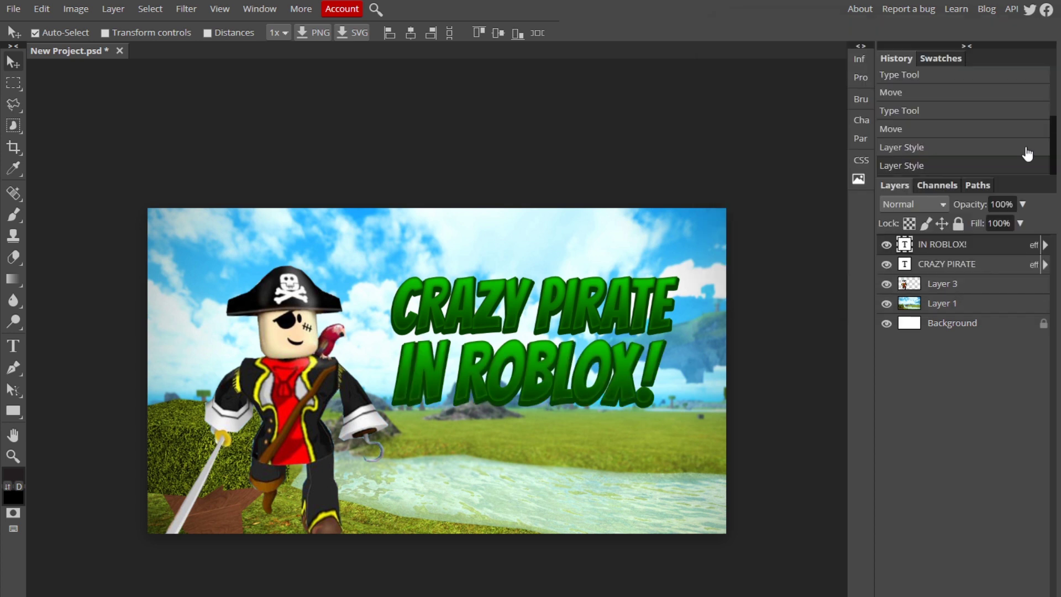
# Step: Convert the IN ROBLOX! and CRAZY PIRATE text layers to separate smart objects
pyautogui.rightClick(988, 244)
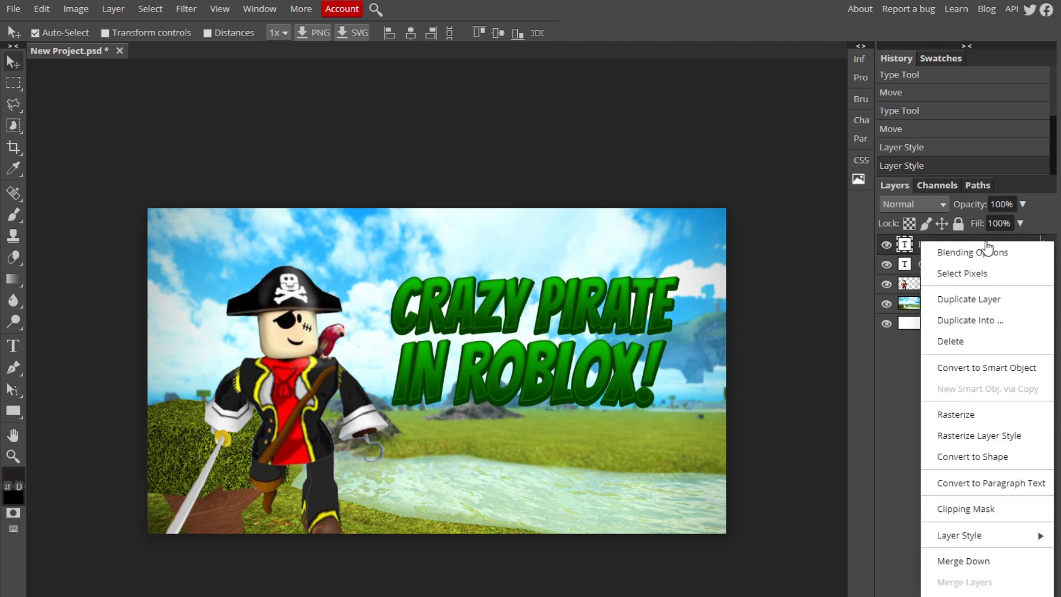
pyautogui.click(1019, 367)
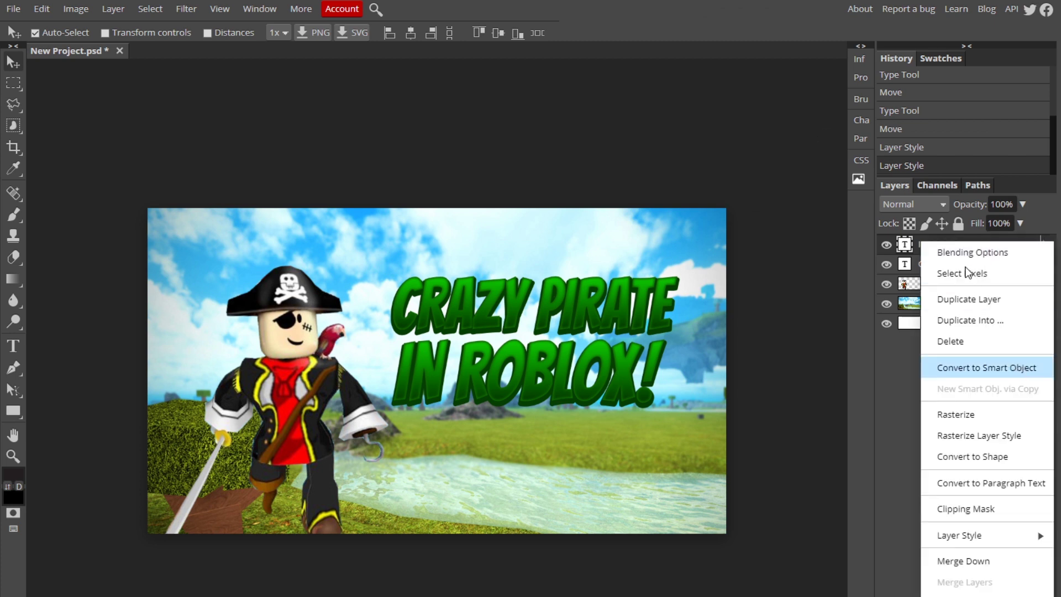
pyautogui.rightClick(972, 267)
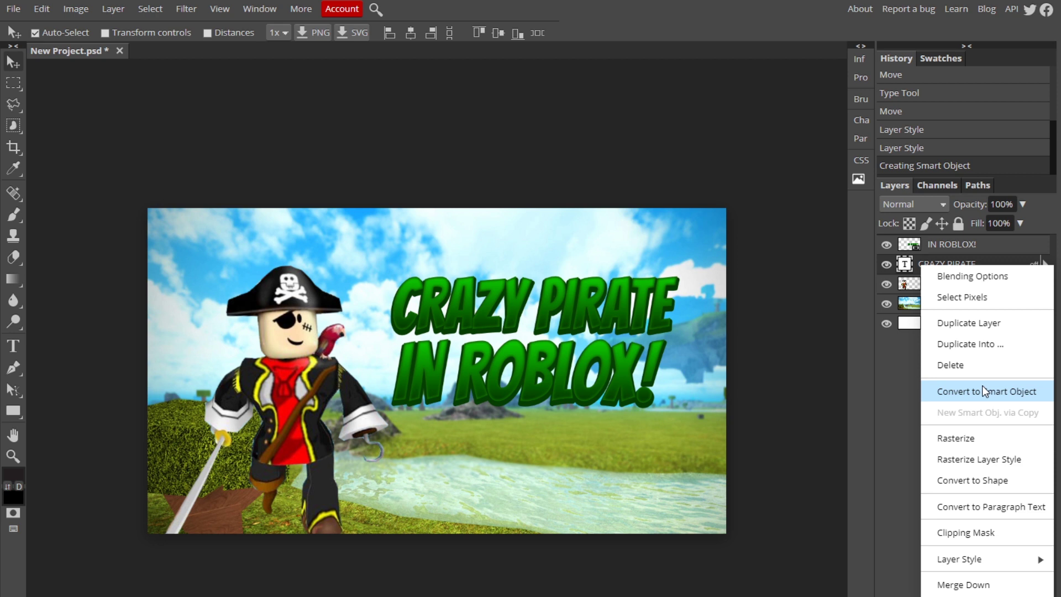
pyautogui.click(982, 390)
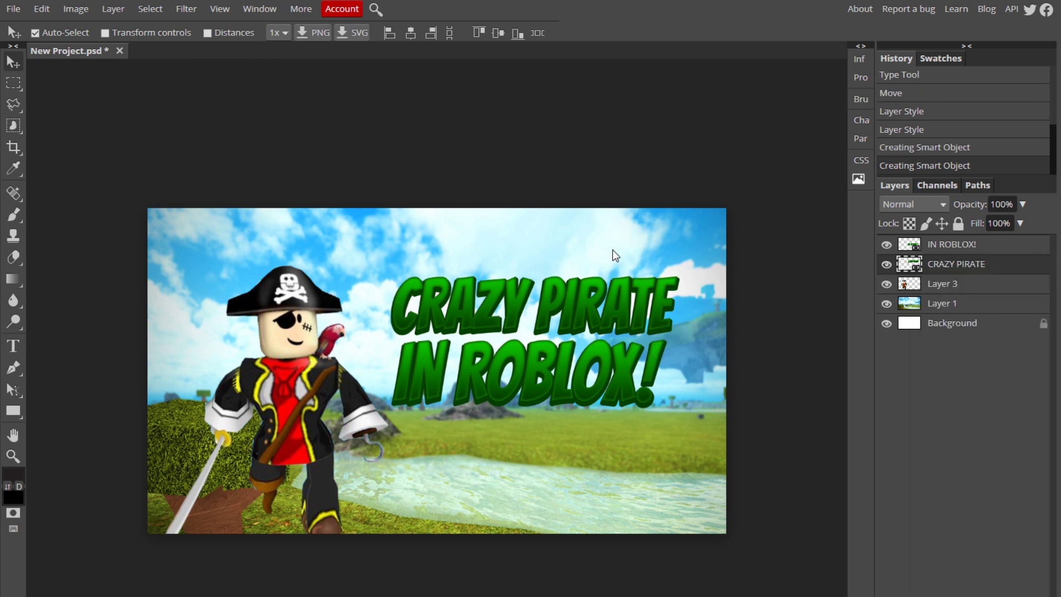
# Step: Give the IN ROBLOX! smart object a 5 px white outside stroke and a dark green drop shadow with 9 px distance and 7 px size
pyautogui.doubleClick(1016, 244)
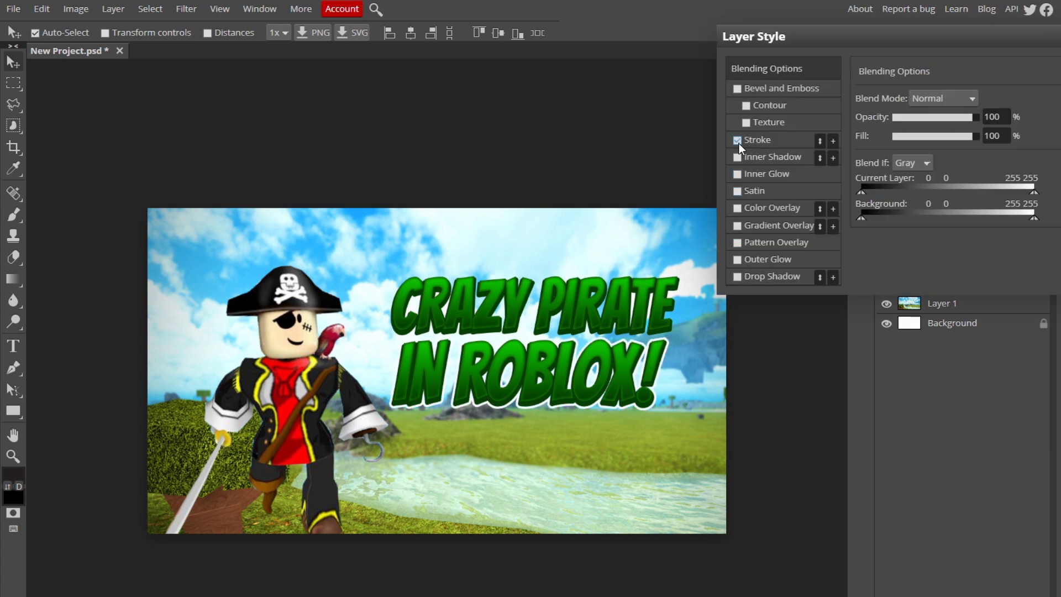
pyautogui.click(762, 143)
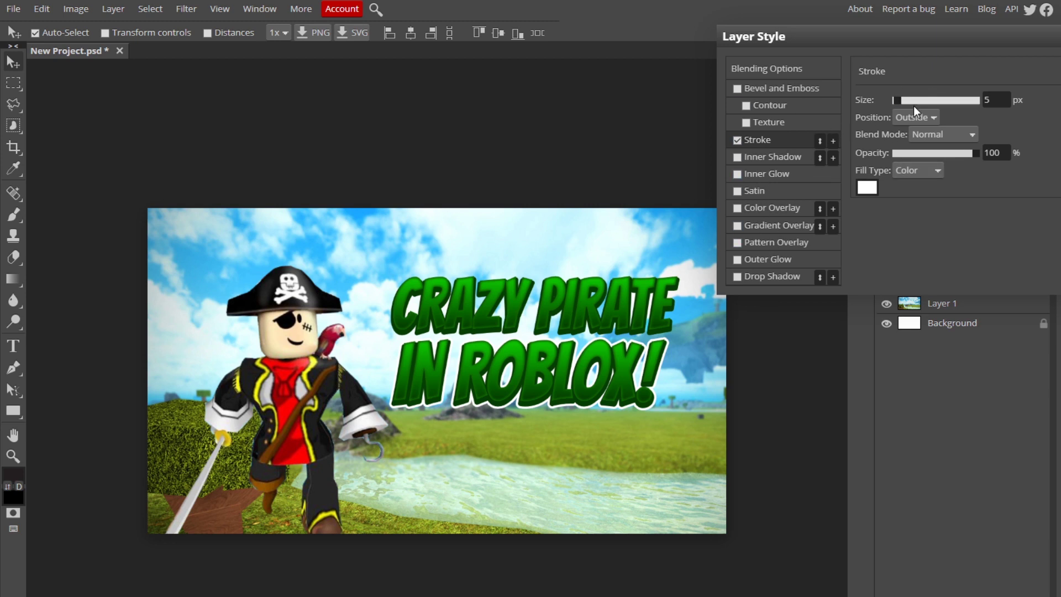
pyautogui.click(735, 275)
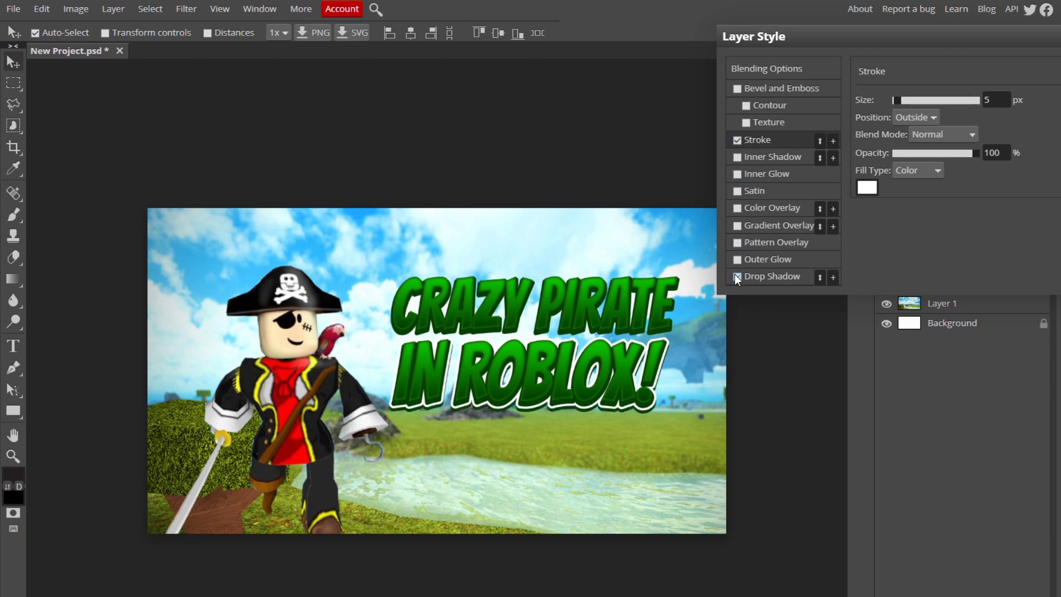
pyautogui.click(757, 275)
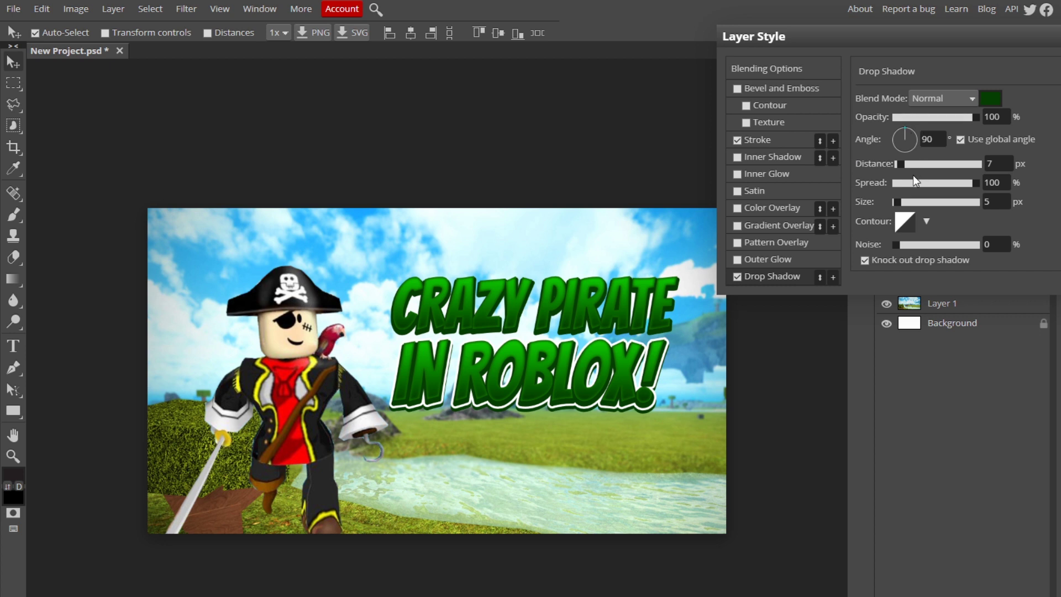
pyautogui.moveTo(901, 169); pyautogui.dragTo(901, 202)
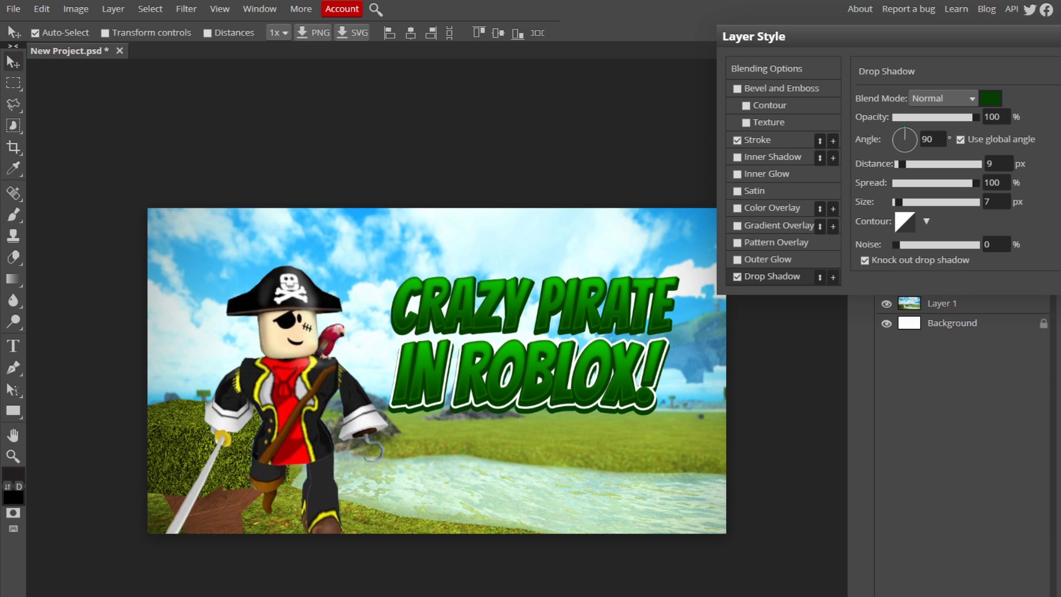
pyautogui.press('Return')
# Step: Apply the same white stroke and dark green drop shadow to the CRAZY PIRATE smart object and move it slightly upward
pyautogui.doubleClick(999, 268)
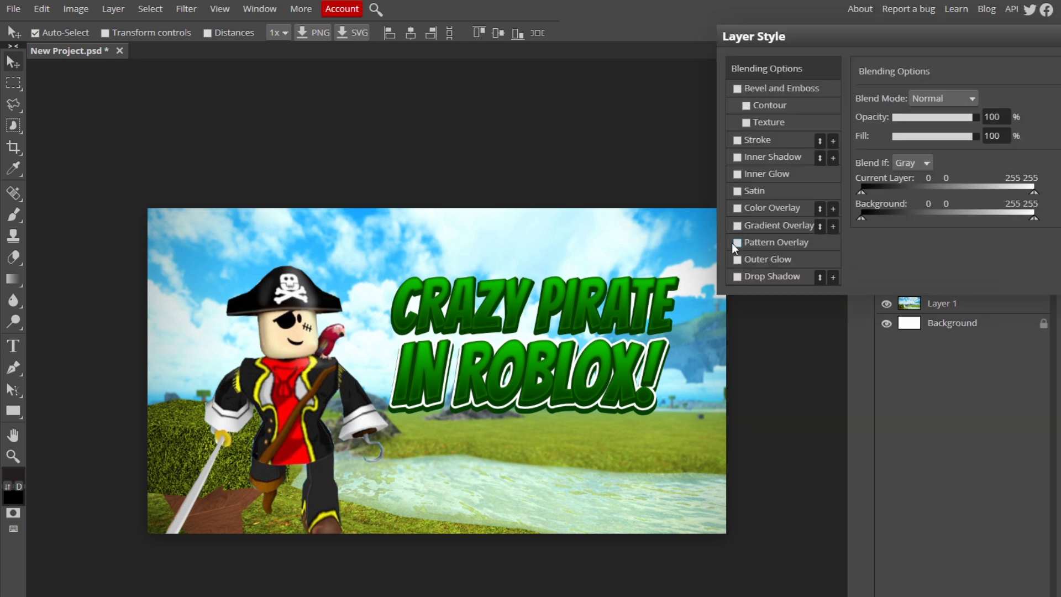
pyautogui.click(737, 141)
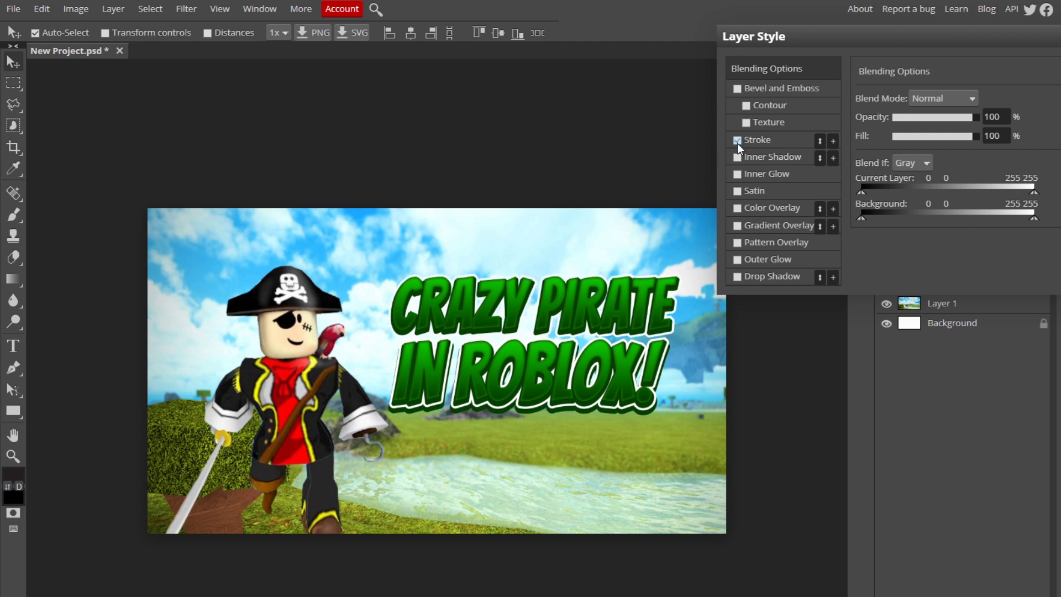
pyautogui.click(738, 272)
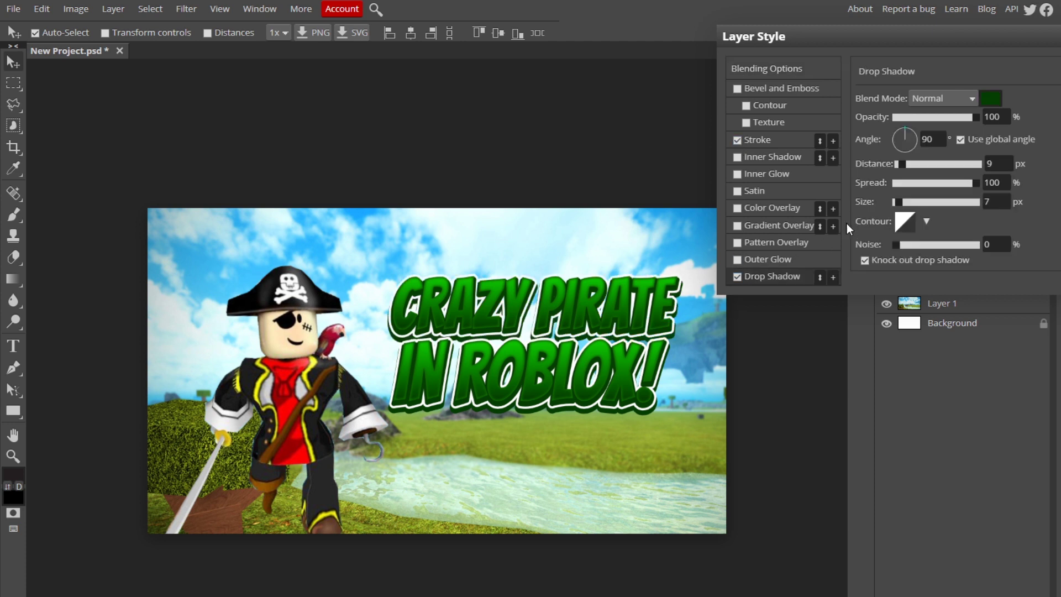
pyautogui.press('Return')
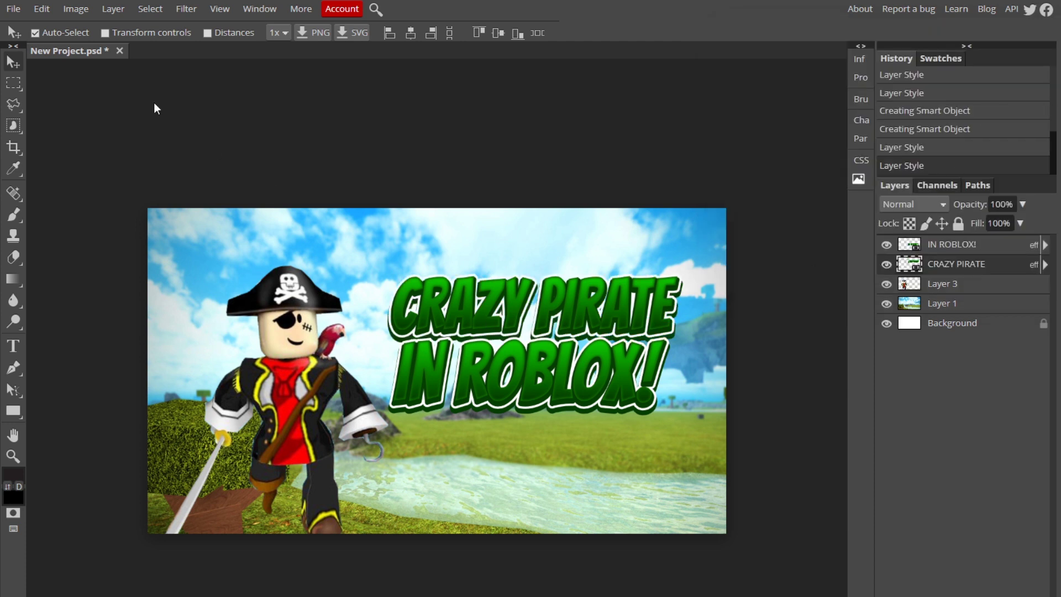
pyautogui.moveTo(489, 318); pyautogui.dragTo(487, 305)
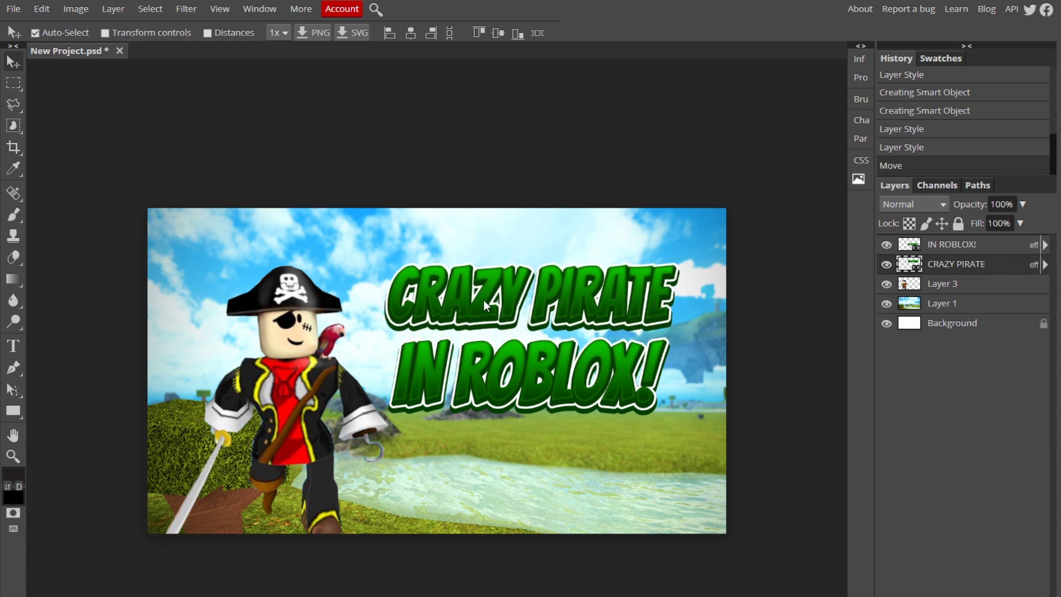
# Step: Add a second drop shadow to the IN ROBLOX! layer with the Multiply blend mode and black (000000) colour
pyautogui.doubleClick(988, 247)
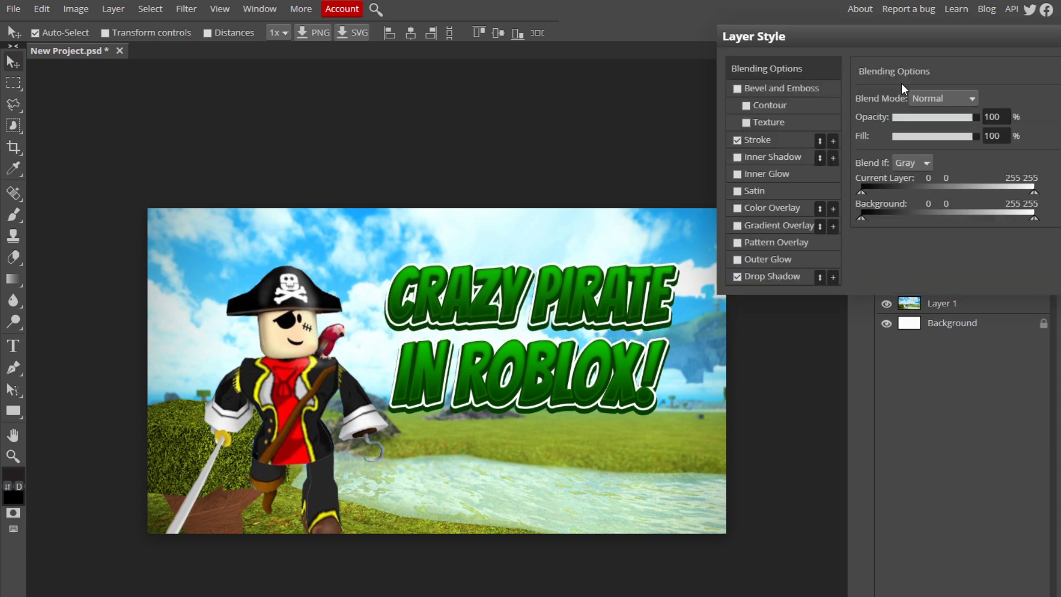
pyautogui.click(833, 277)
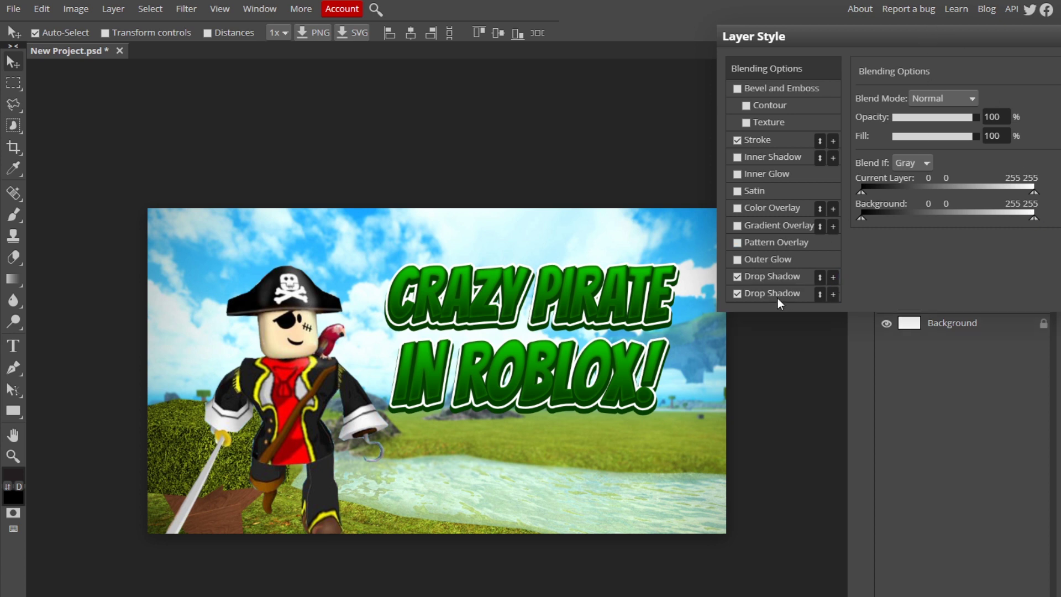
pyautogui.click(773, 294)
pyautogui.click(937, 95)
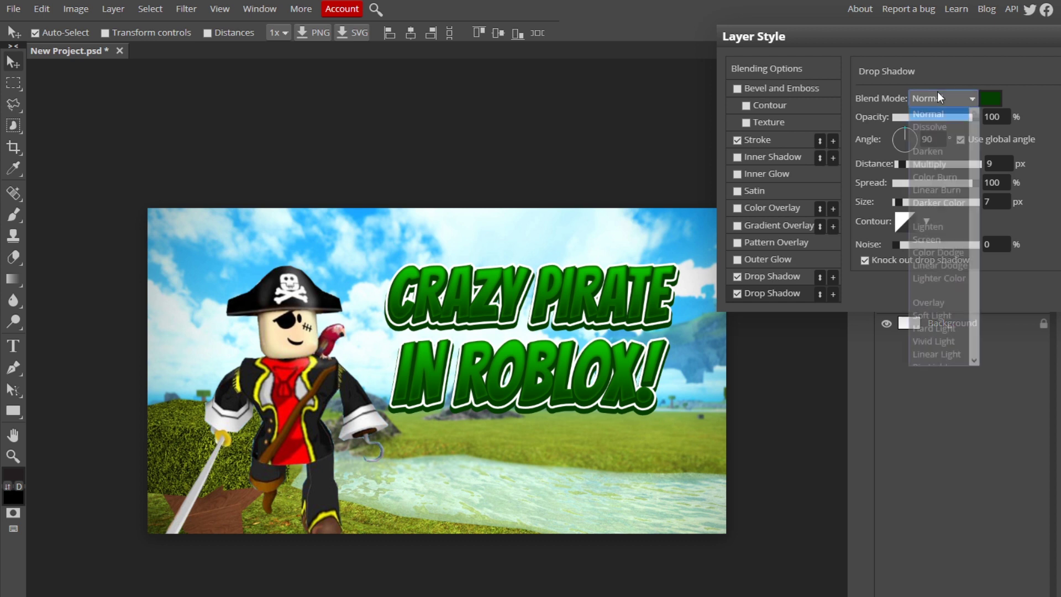
pyautogui.click(939, 165)
pyautogui.click(994, 99)
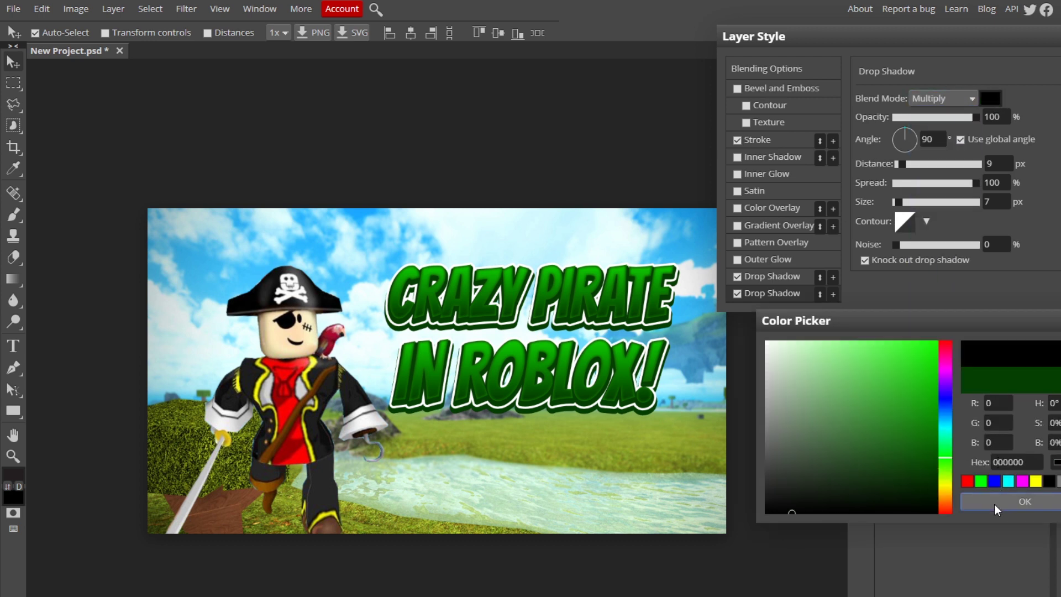
pyautogui.click(874, 135)
# Step: Set the second IN ROBLOX! drop shadow to 16 px distance, 0% spread and 17 px size, and apply it
pyautogui.moveTo(901, 167); pyautogui.dragTo(905, 167)
pyautogui.moveTo(973, 183); pyautogui.dragTo(905, 164)
pyautogui.moveTo(898, 202); pyautogui.dragTo(900, 203)
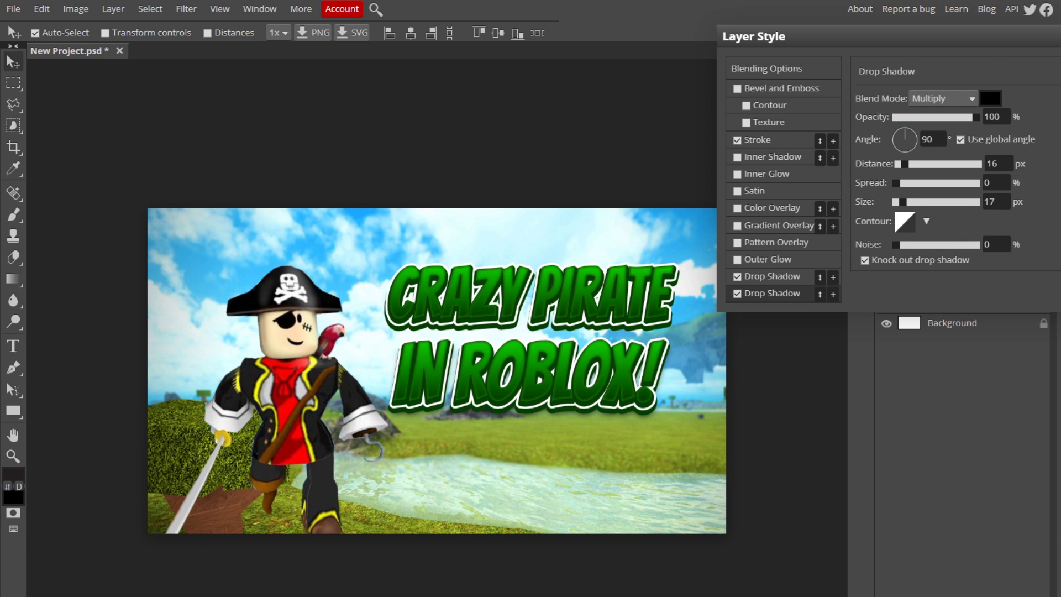
pyautogui.press('Return')
# Step: Add a second drop shadow to the CRAZY PIRATE layer in black with the Multiply blend mode
pyautogui.doubleClick(989, 275)
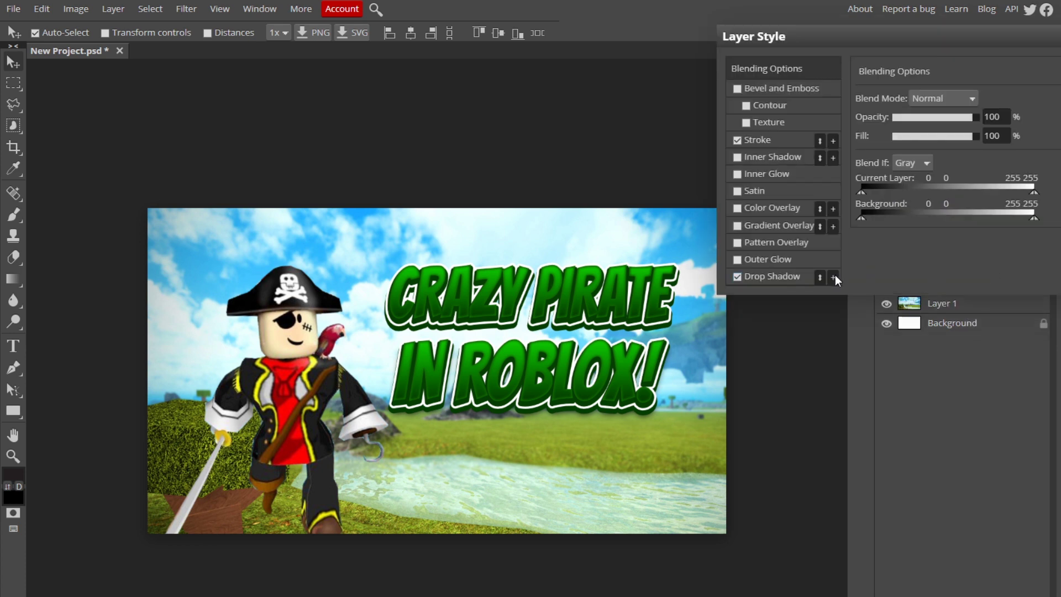
pyautogui.click(833, 277)
pyautogui.click(744, 295)
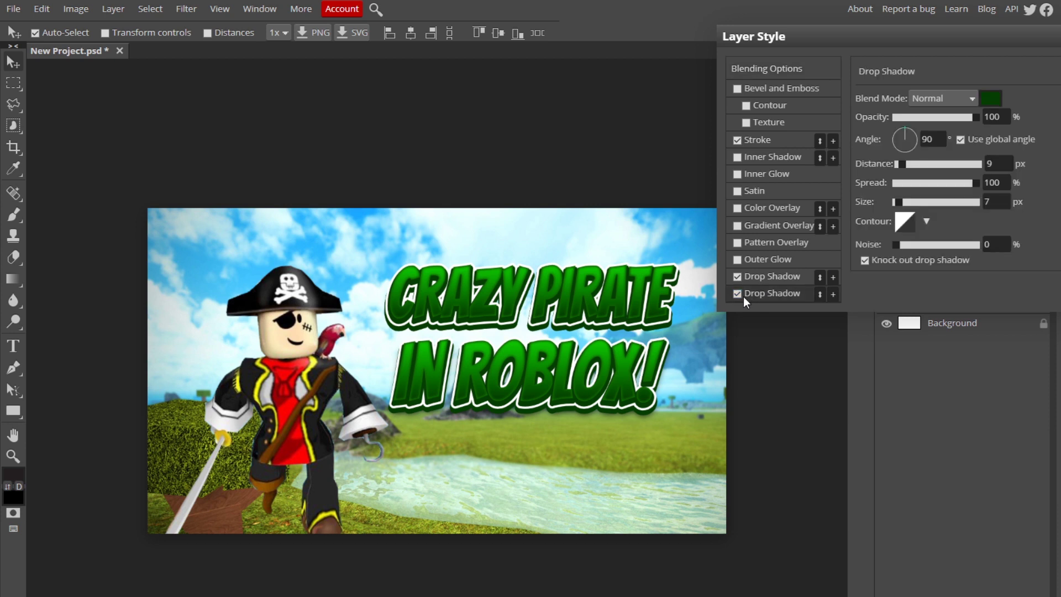
pyautogui.click(990, 99)
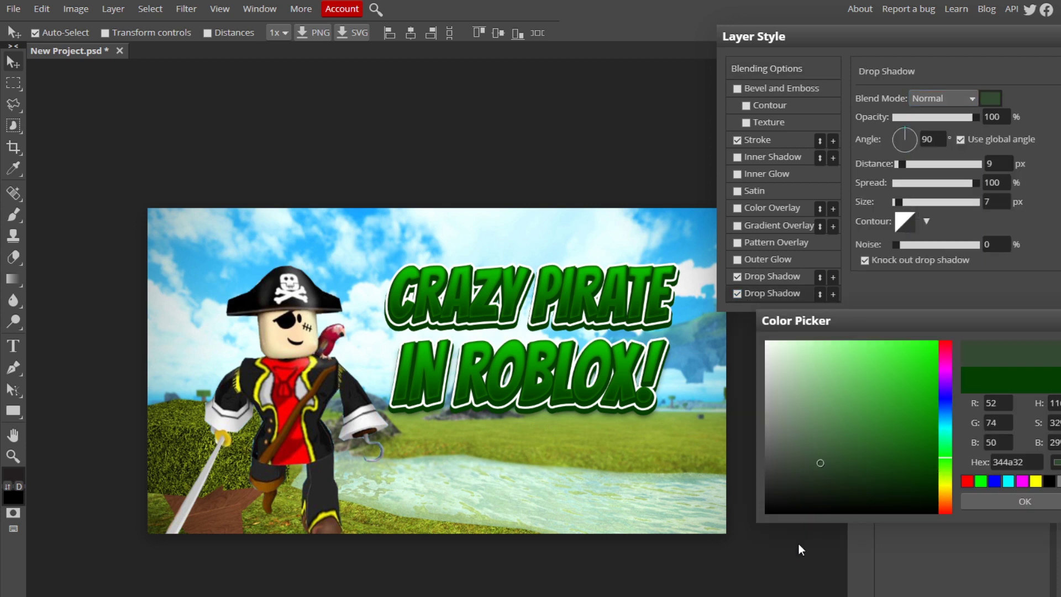
pyautogui.click(797, 504)
pyautogui.click(962, 92)
pyautogui.click(954, 96)
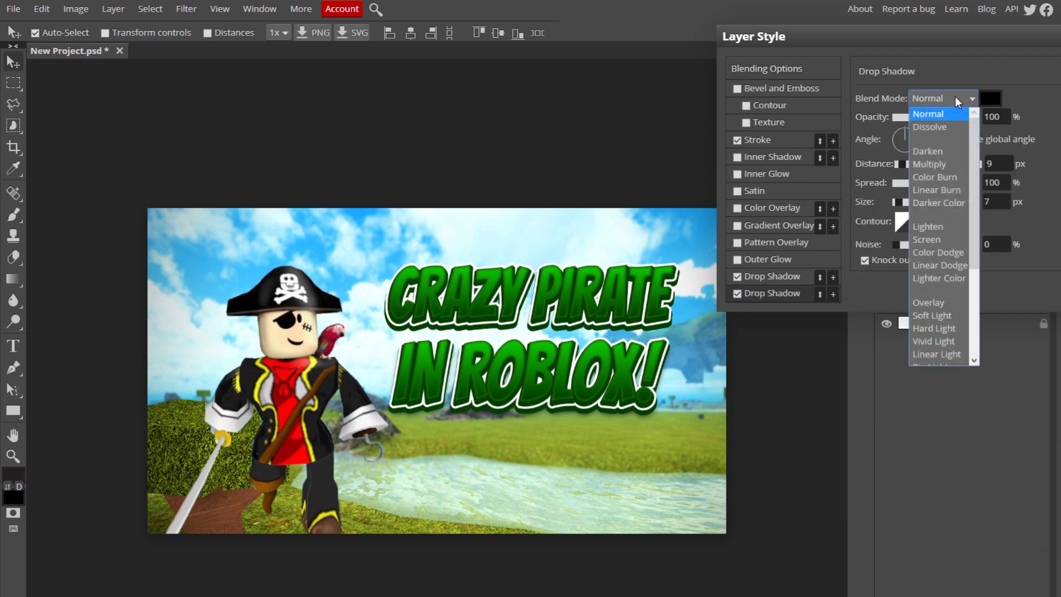
pyautogui.click(943, 160)
# Step: Set the second CRAZY PIRATE drop shadow to 19 px distance, 5% spread and 10 px size, and apply it
pyautogui.moveTo(909, 164); pyautogui.dragTo(900, 186)
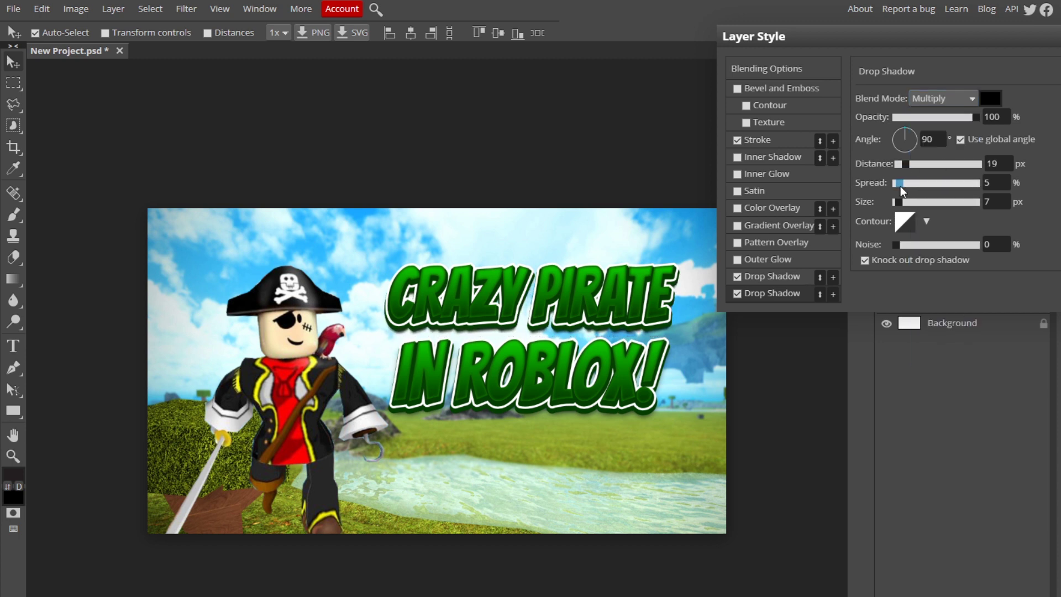
pyautogui.click(900, 201)
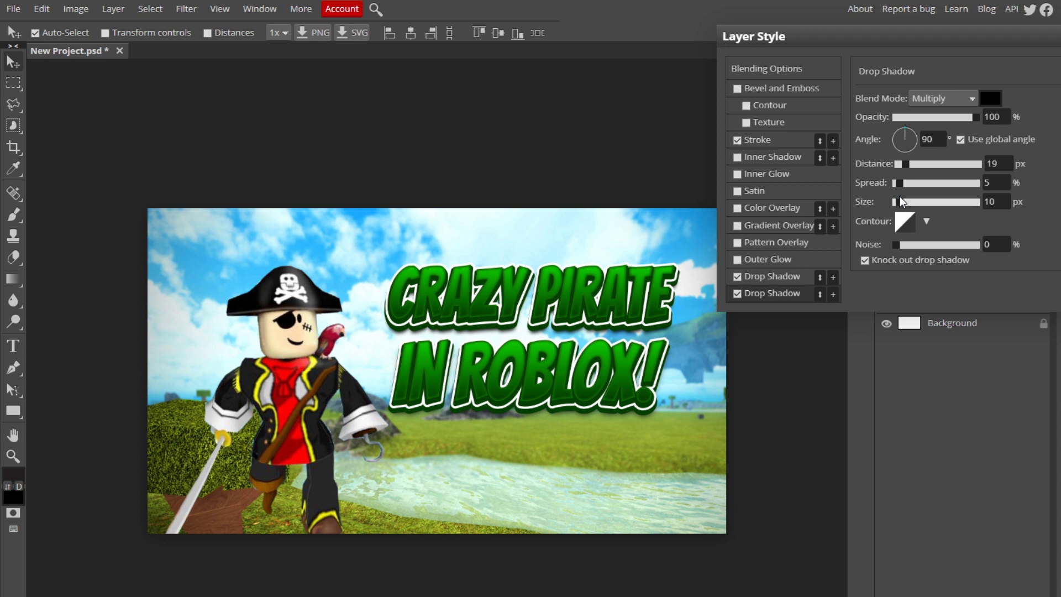
pyautogui.press('Return')
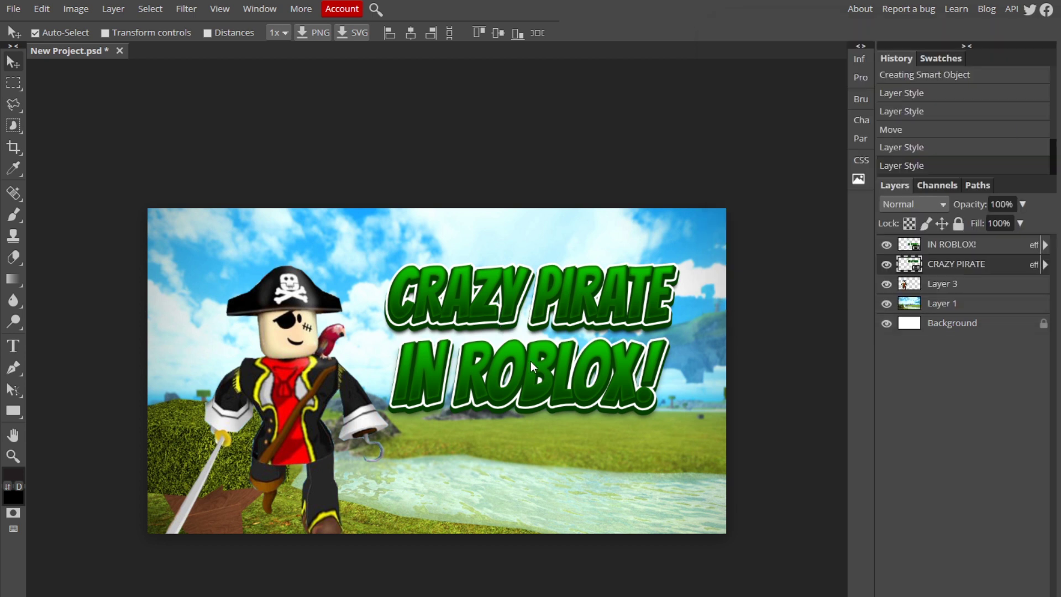
# Step: Move the IN ROBLOX! and CRAZY PIRATE title lines slightly down and to the right
pyautogui.moveTo(530, 360); pyautogui.dragTo(543, 380)
pyautogui.moveTo(574, 292); pyautogui.dragTo(585, 313)
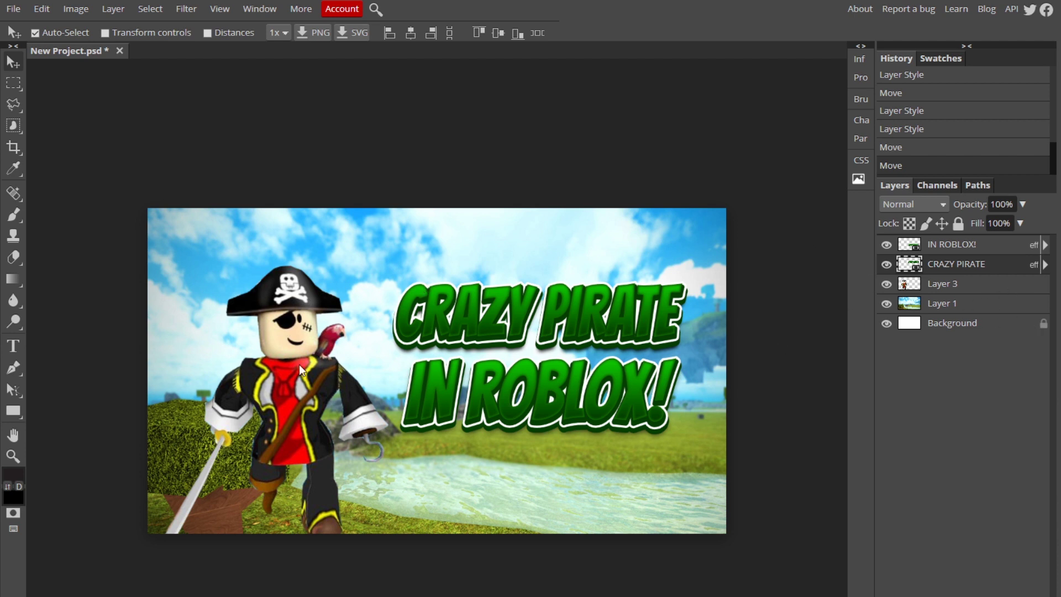
# Step: Add a white stroke around the pirate on Layer 3
pyautogui.doubleClick(1008, 288)
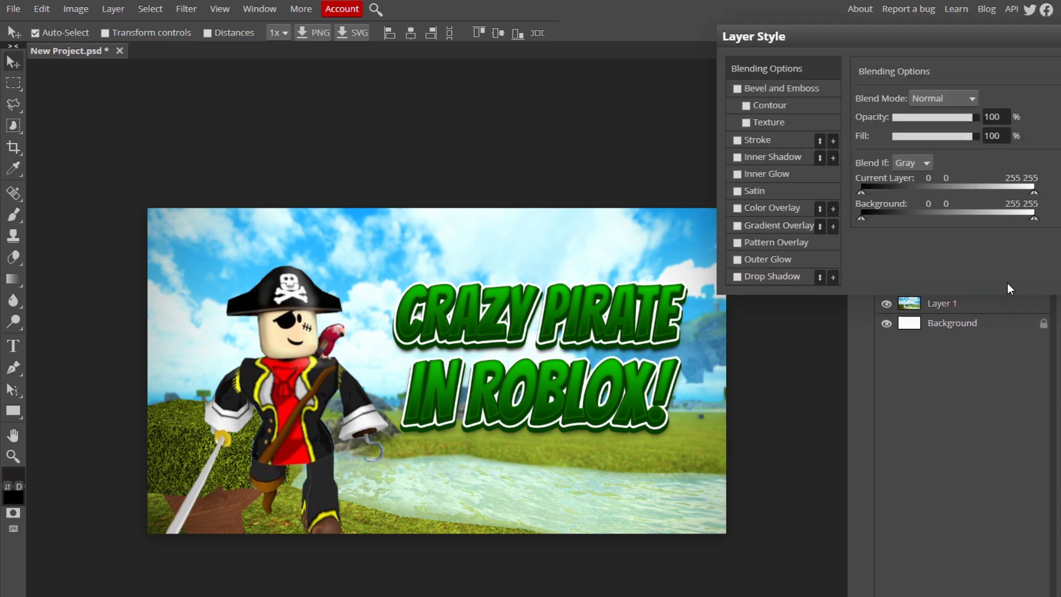
pyautogui.moveTo(943, 52); pyautogui.dragTo(943, 25)
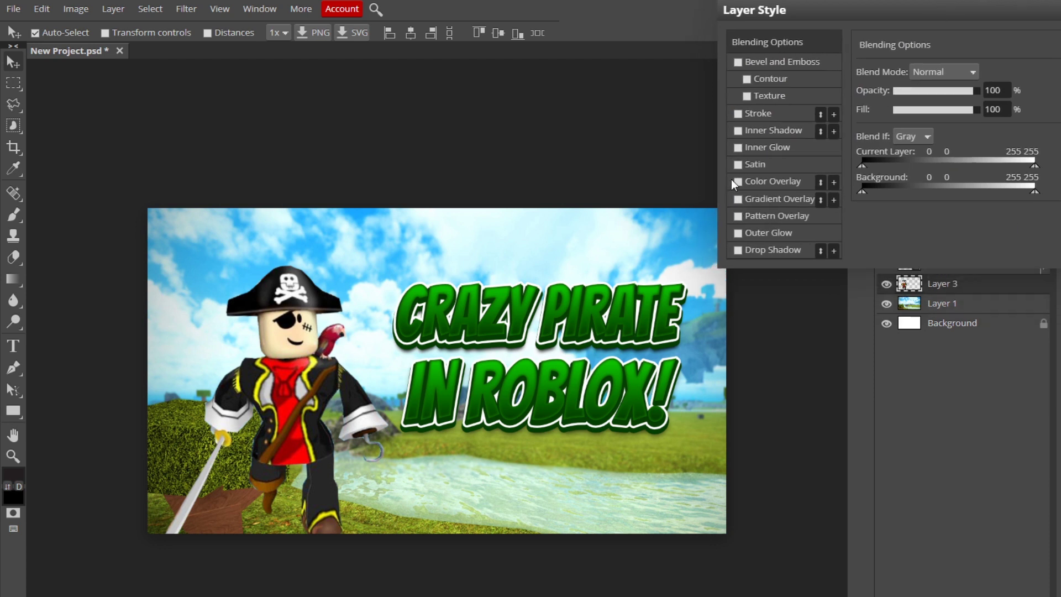
pyautogui.click(737, 114)
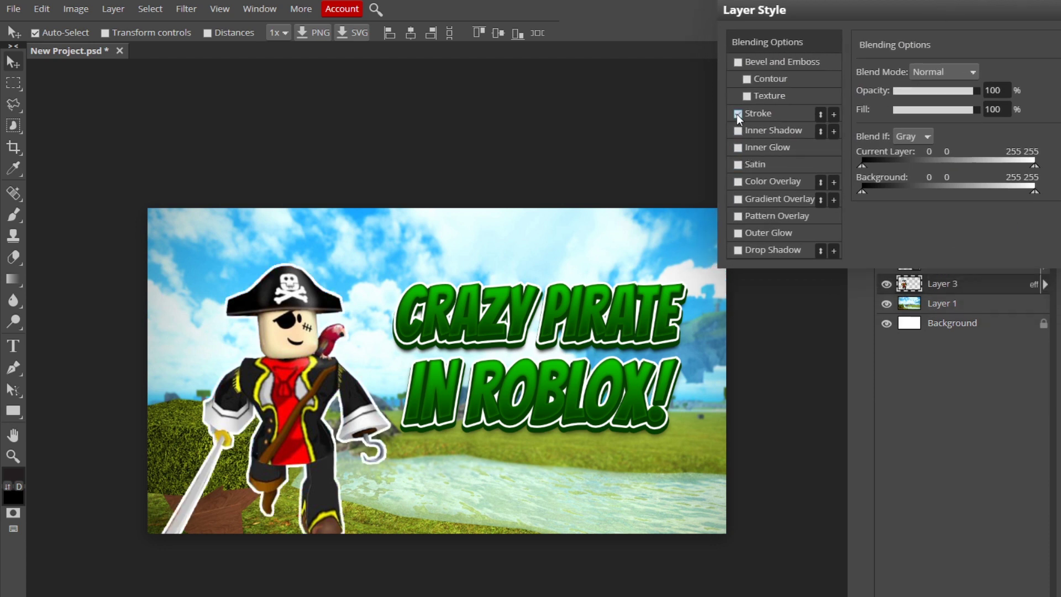
# Step: Try a drop shadow and a colour overlay on the pirate, and switch both off
pyautogui.click(738, 250)
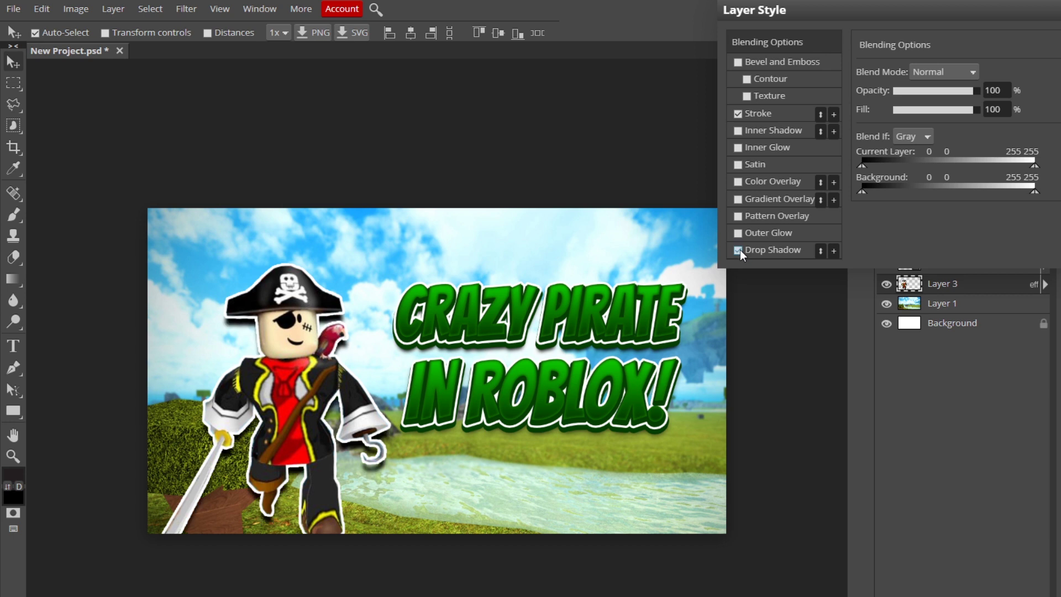
pyautogui.click(738, 250)
pyautogui.click(738, 182)
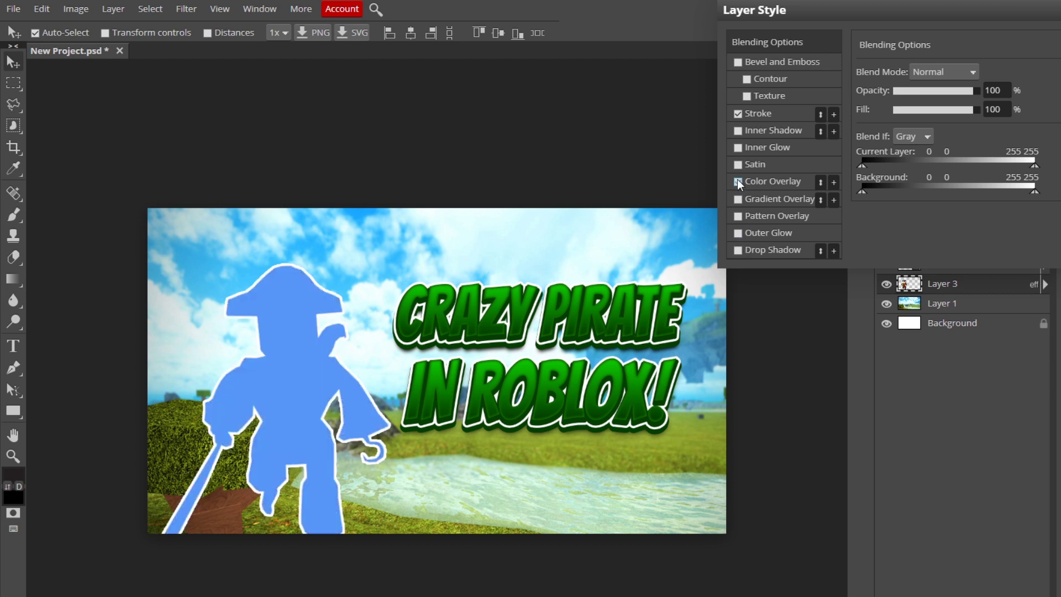
pyautogui.click(738, 182)
# Step: Try a green gradient overlay with the Multiply blend mode on the pirate, and remove it
pyautogui.click(737, 200)
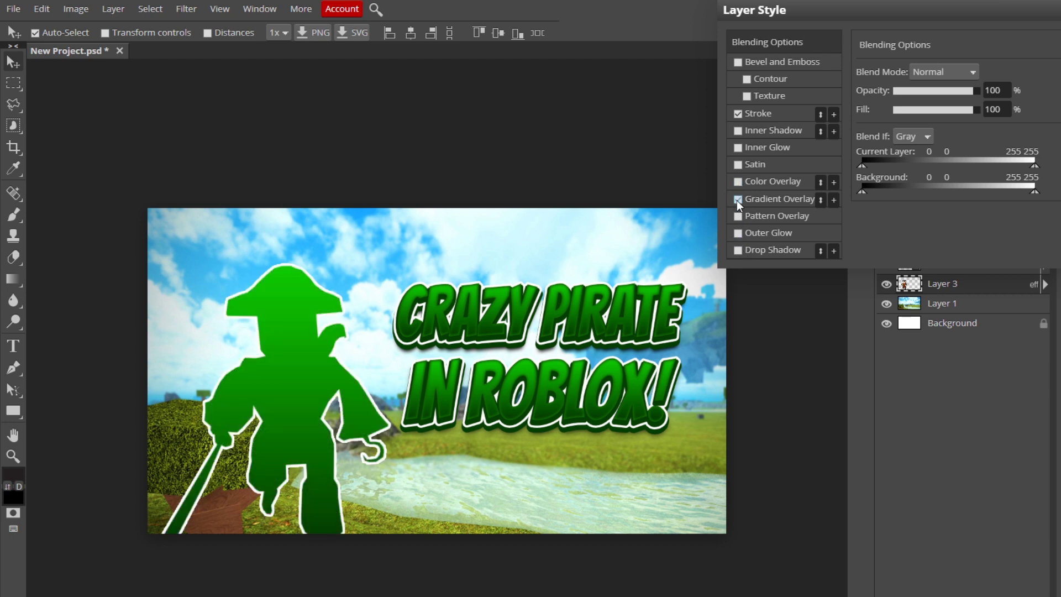
pyautogui.click(917, 71)
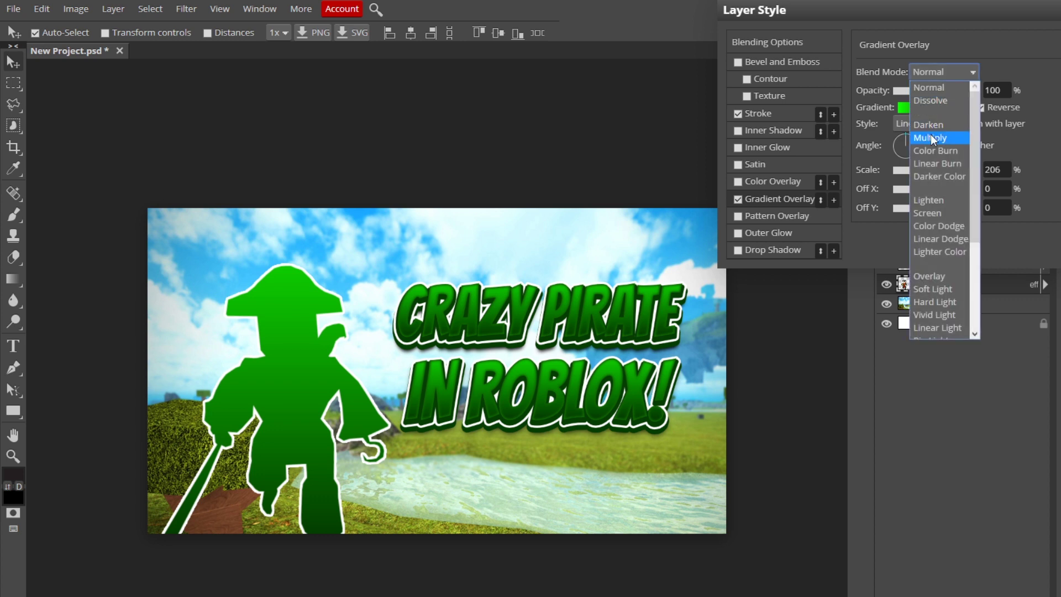
pyautogui.click(930, 134)
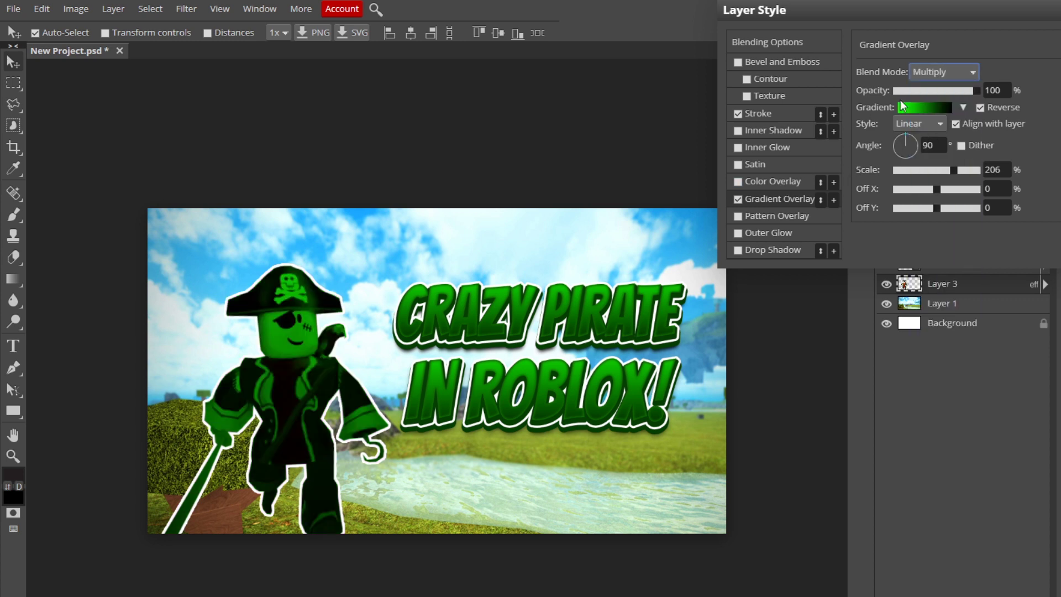
pyautogui.click(930, 73)
pyautogui.click(928, 87)
pyautogui.click(739, 198)
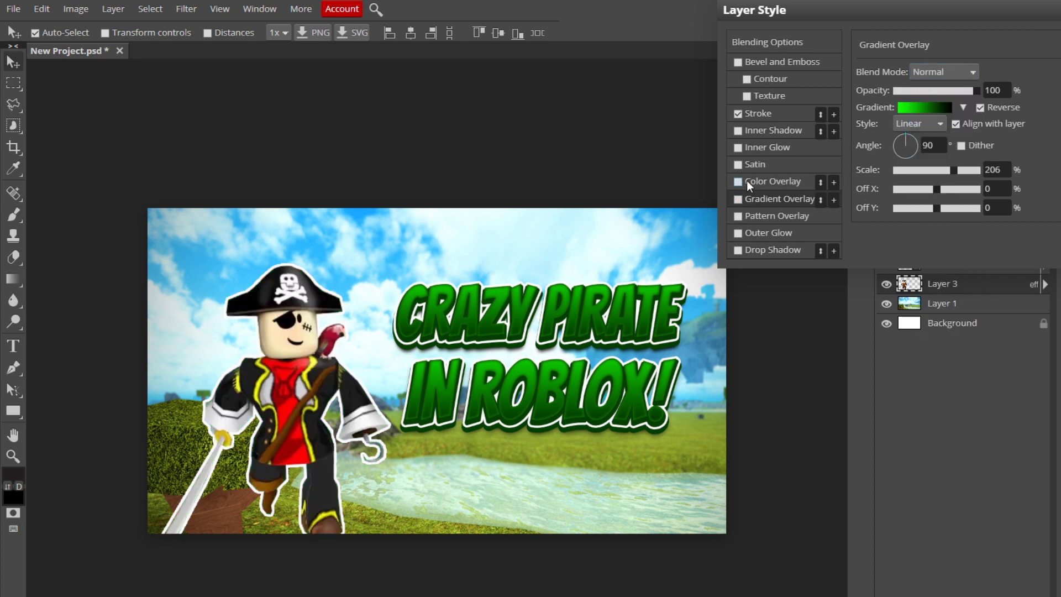
# Step: Try the Satin and Inner Glow effects on the pirate, leaving both off
pyautogui.click(740, 168)
pyautogui.click(740, 168)
pyautogui.click(741, 145)
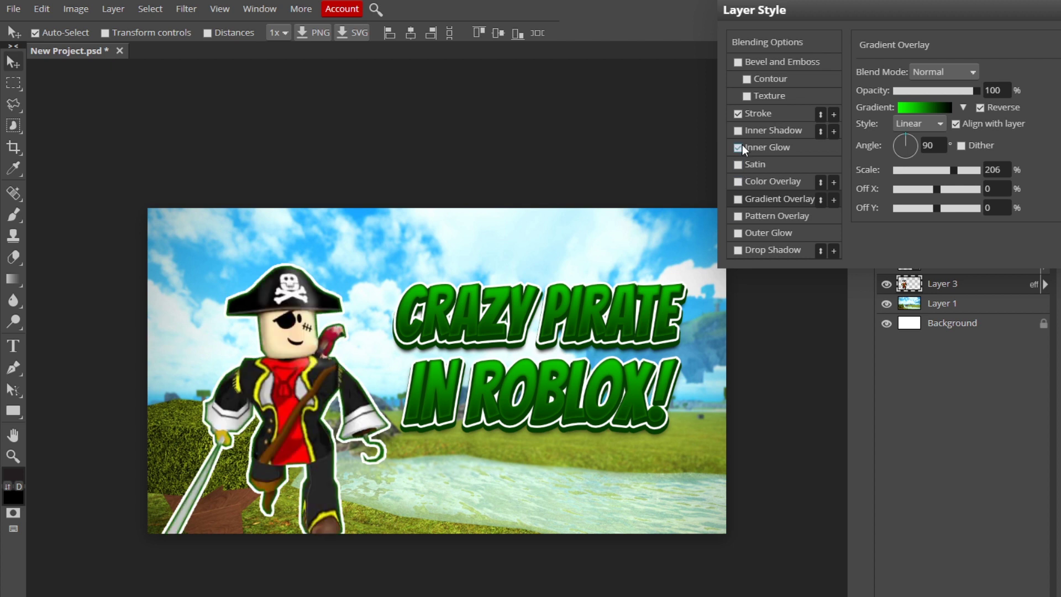
pyautogui.click(741, 144)
pyautogui.click(741, 145)
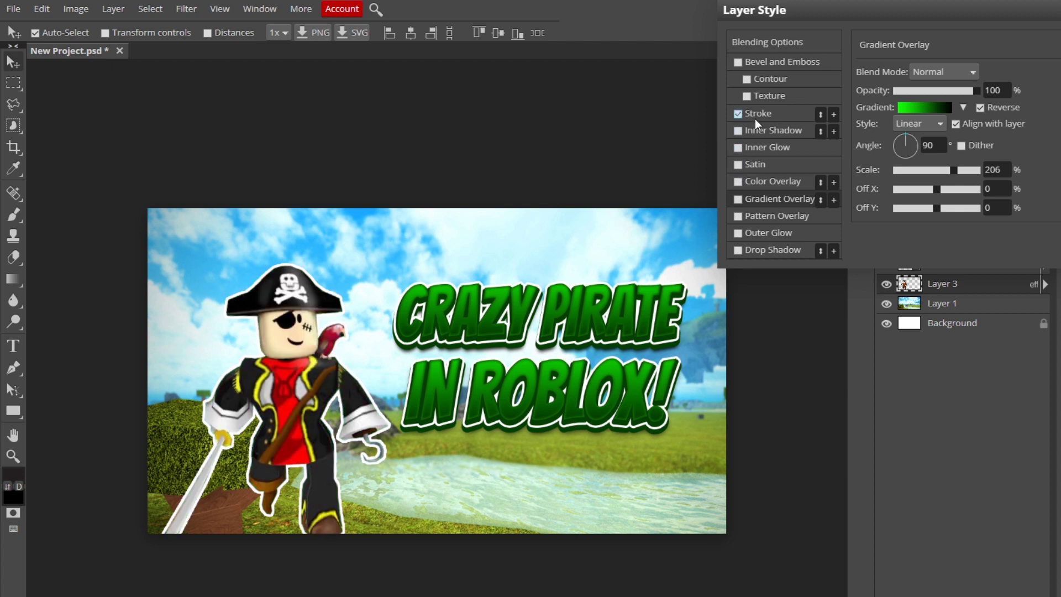
# Step: Add a drop shadow to the pirate with a size of 15 px
pyautogui.click(737, 250)
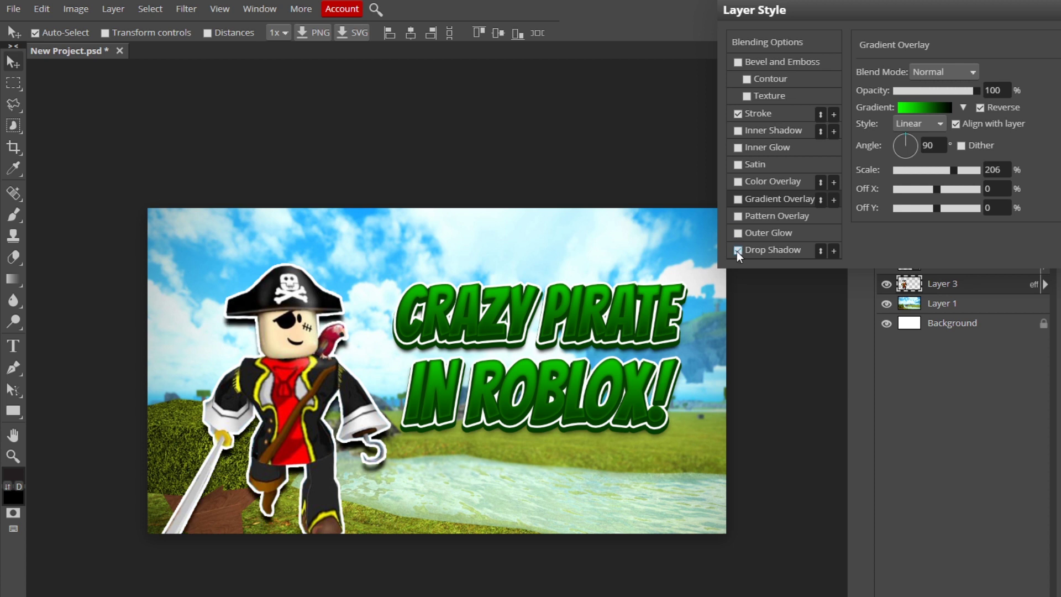
pyautogui.click(753, 250)
pyautogui.moveTo(898, 176)
pyautogui.mouseDown()
pyautogui.moveTo(890, 158)
pyautogui.moveTo(903, 175)
pyautogui.mouseUp()
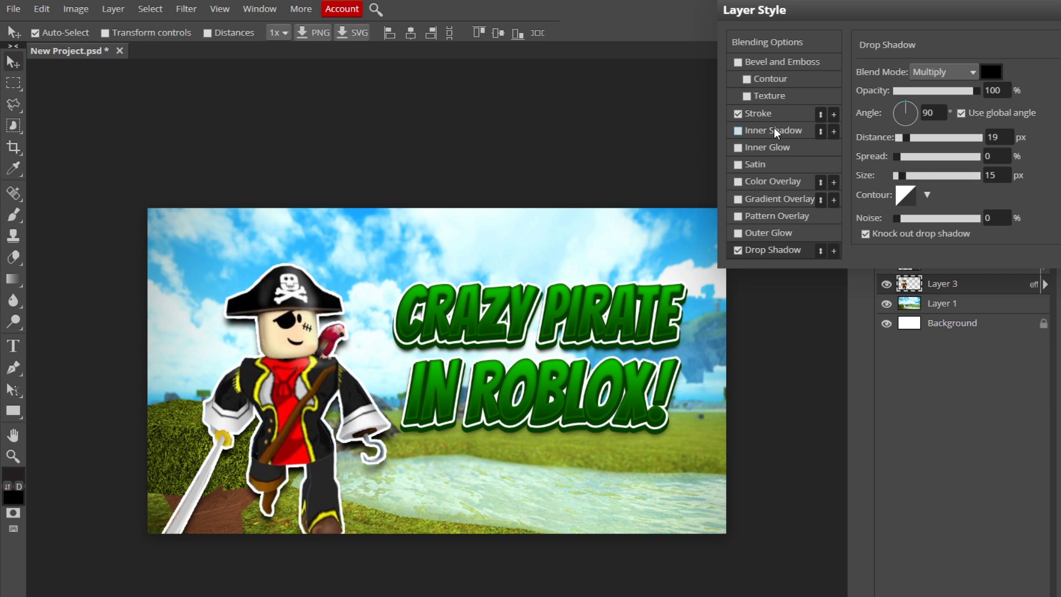
# Step: Add an outer glow to the pirate with Normal blend mode, 100% opacity, 10% spread and 34 px size
pyautogui.click(738, 236)
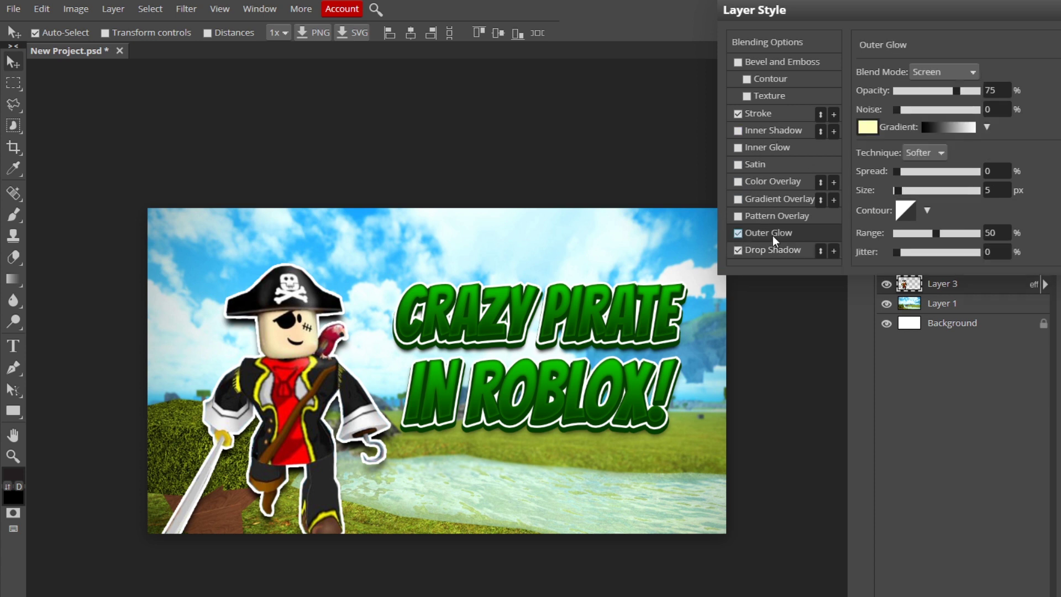
pyautogui.click(951, 68)
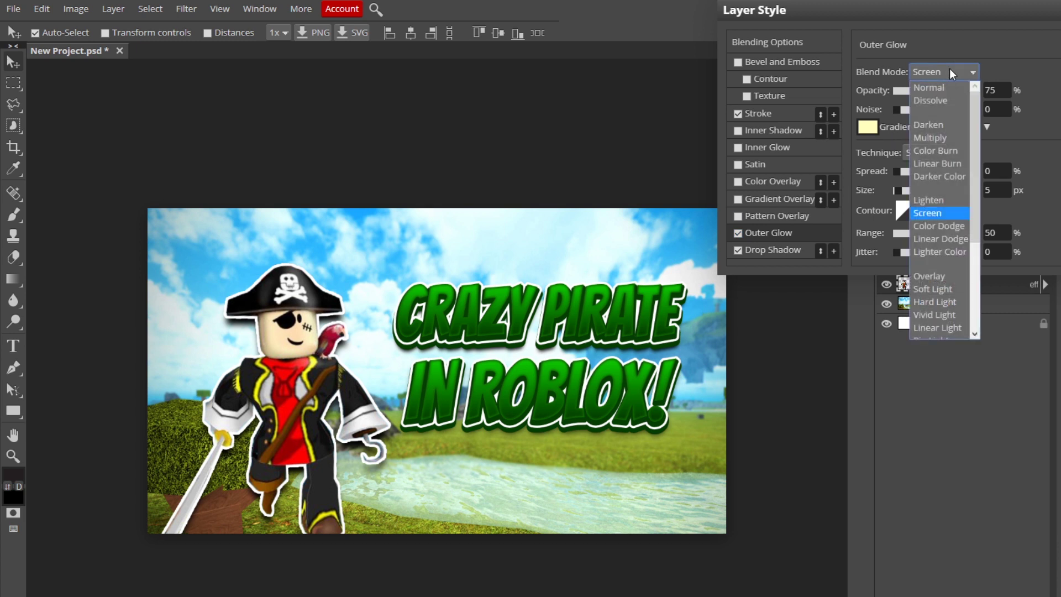
pyautogui.click(922, 87)
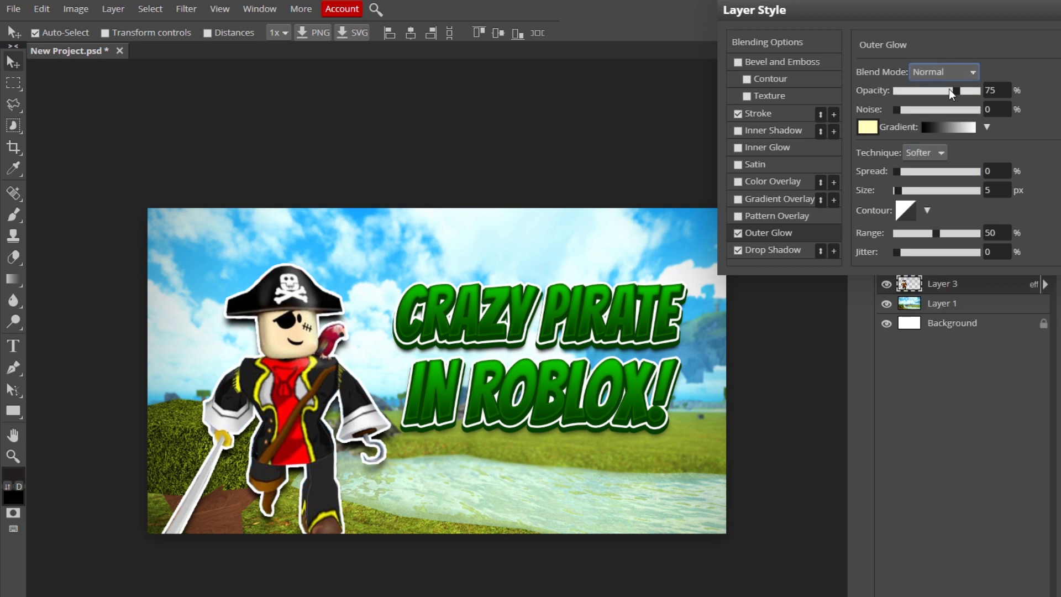
pyautogui.moveTo(1000, 82); pyautogui.dragTo(1000, 83)
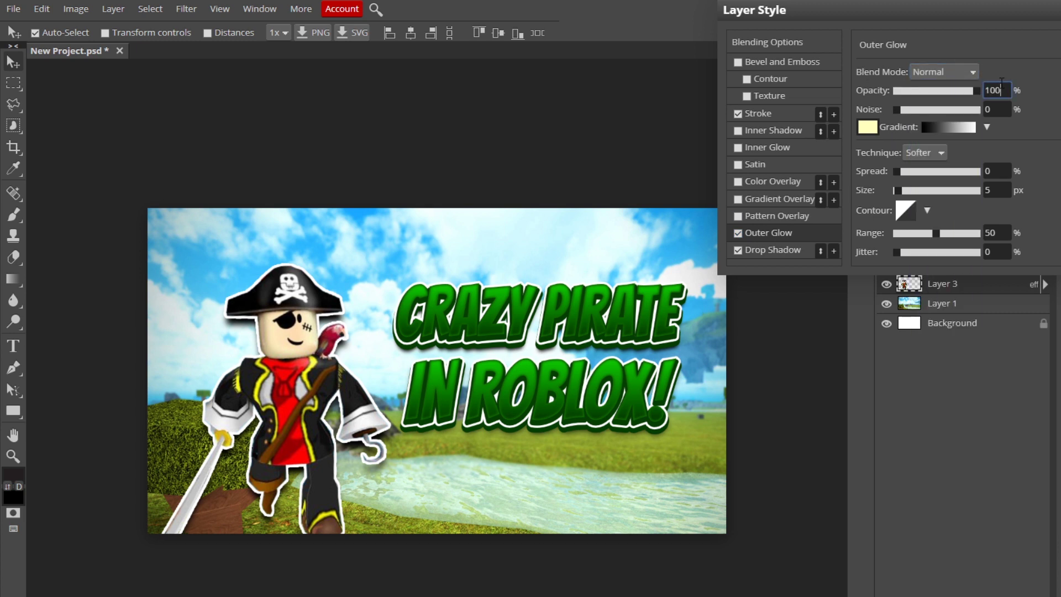
pyautogui.click(903, 171)
pyautogui.moveTo(901, 190); pyautogui.dragTo(914, 191)
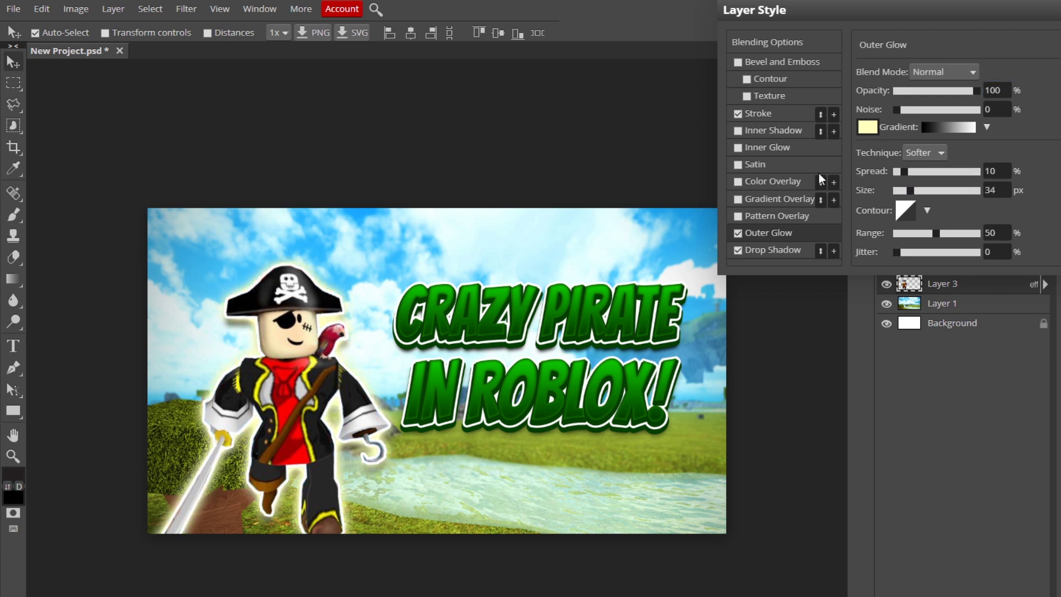
# Step: Try green tones for the pirate's outer glow, settle on white (ffffff), apply the style and nudge the pirate to the right
pyautogui.click(865, 128)
pyautogui.click(946, 448)
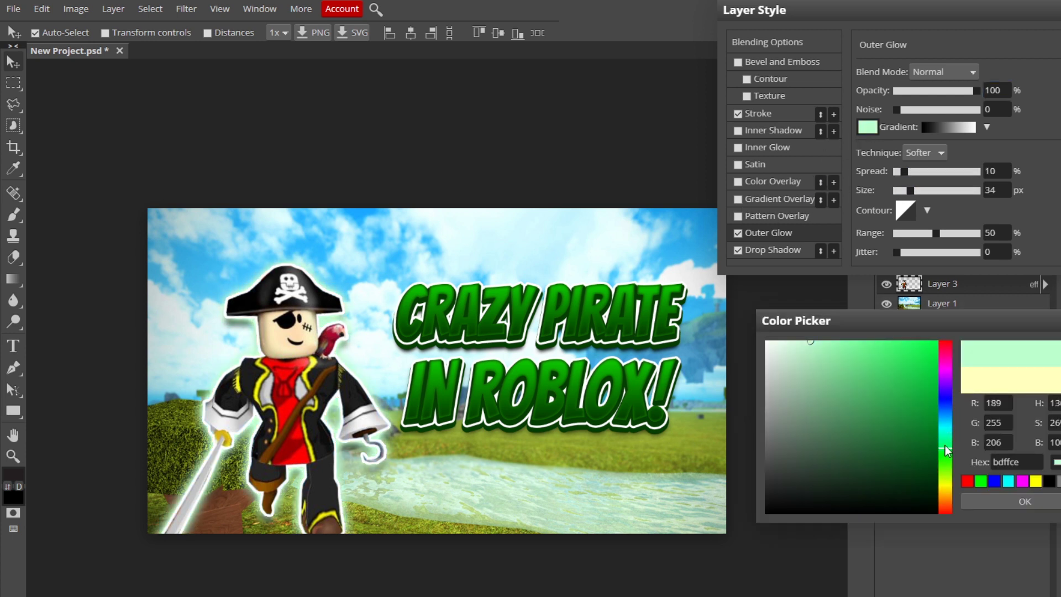
pyautogui.click(887, 380)
pyautogui.moveTo(1052, 311); pyautogui.dragTo(1052, 311)
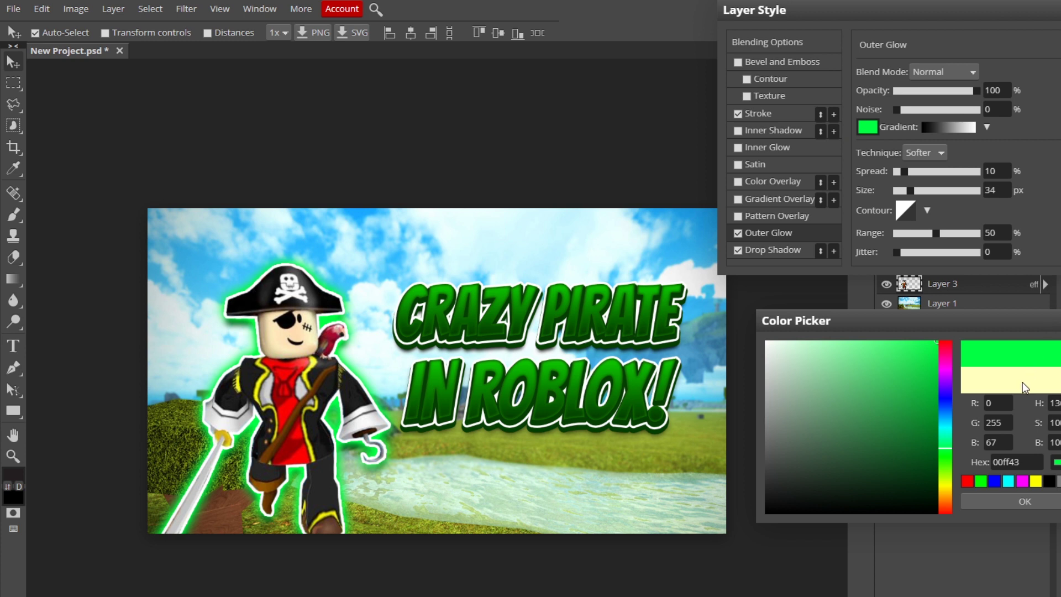
pyautogui.click(946, 459)
pyautogui.click(936, 440)
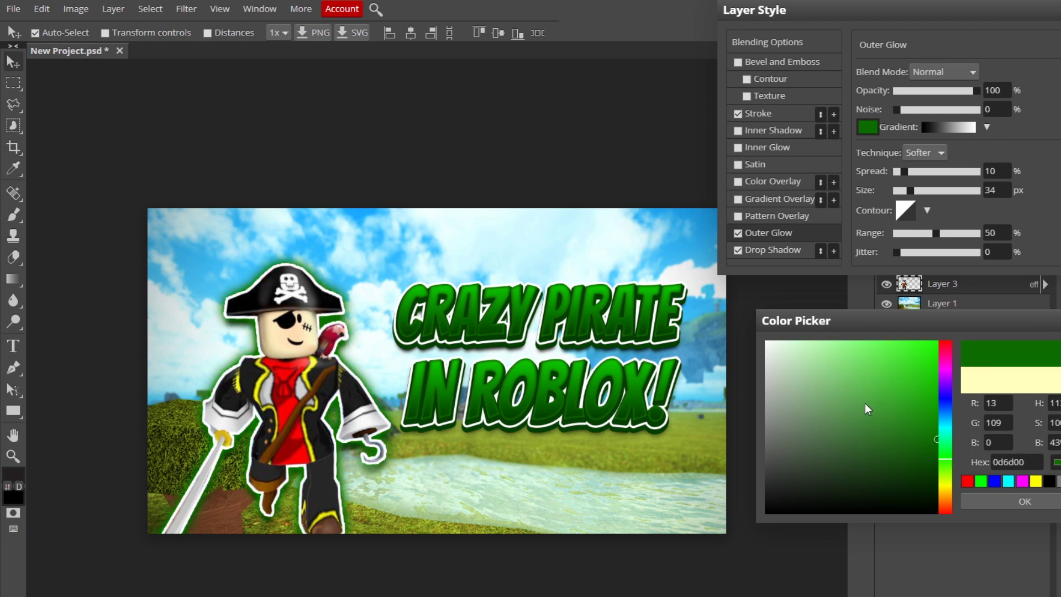
pyautogui.click(900, 343)
pyautogui.click(761, 313)
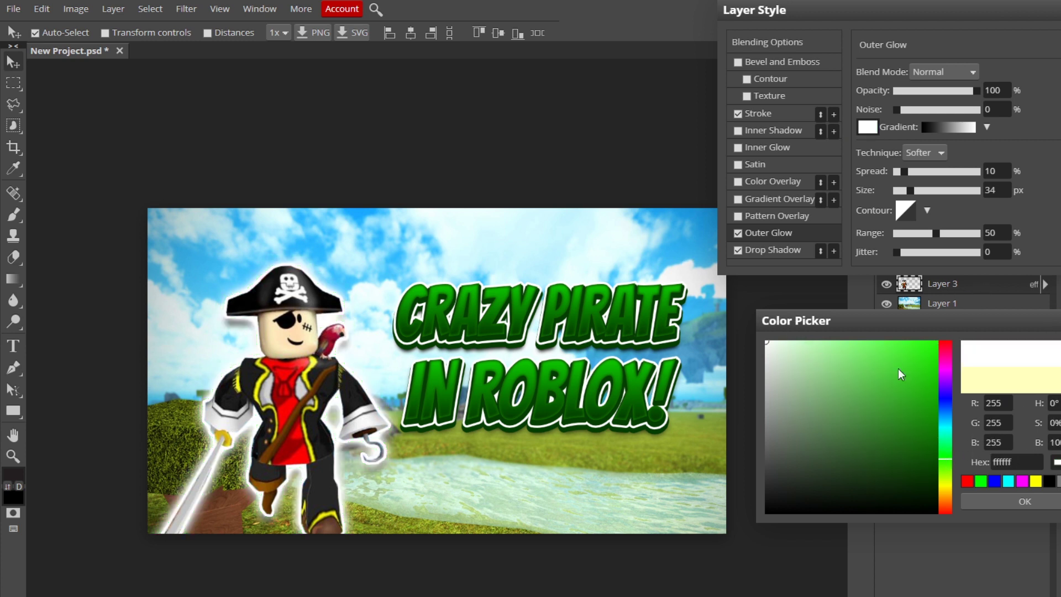
pyautogui.click(1040, 499)
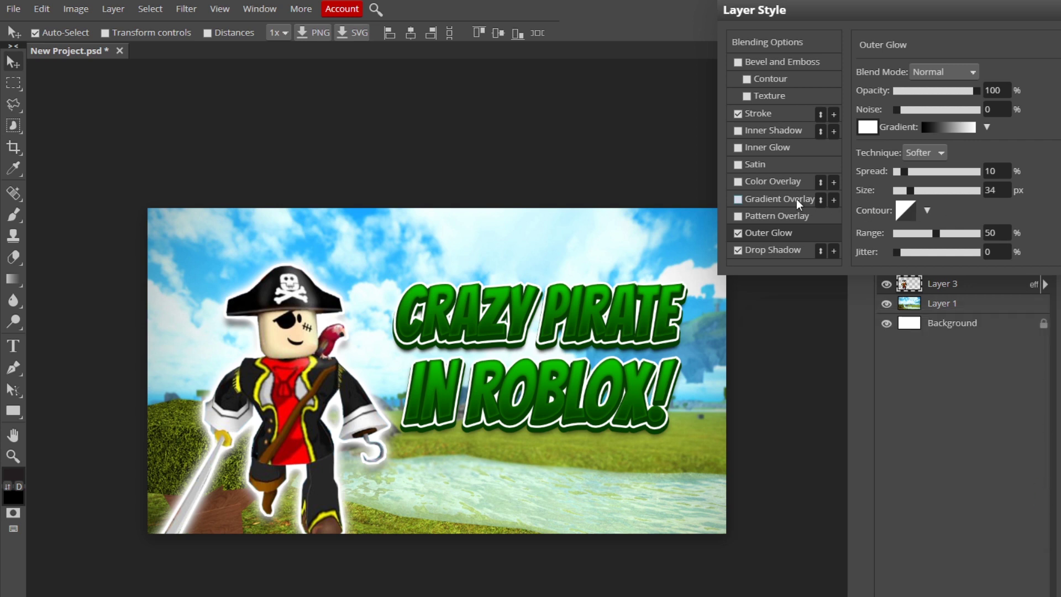
pyautogui.press('Return')
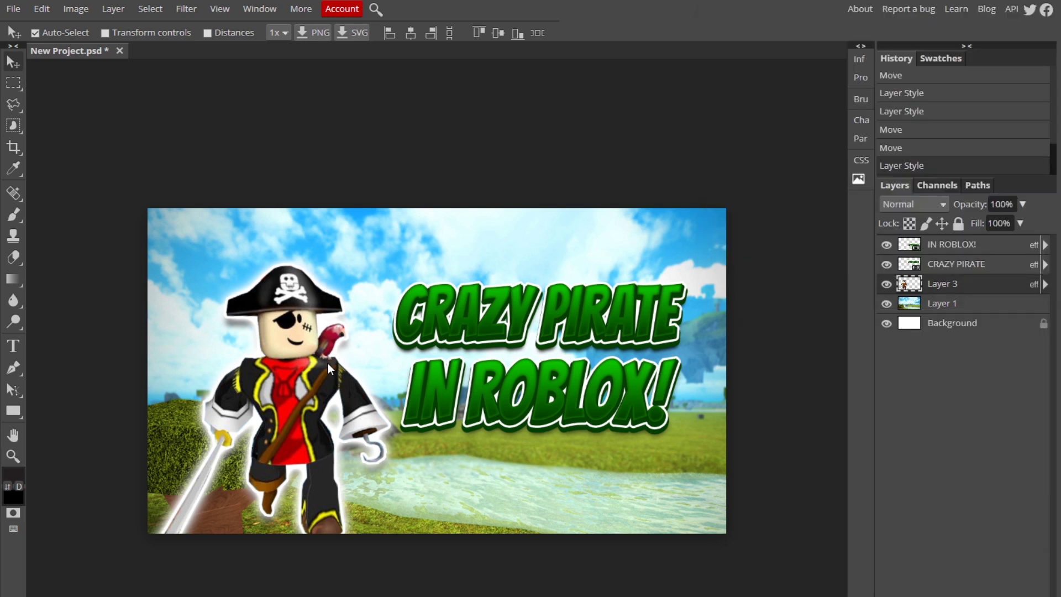
pyautogui.moveTo(327, 363); pyautogui.dragTo(318, 388)
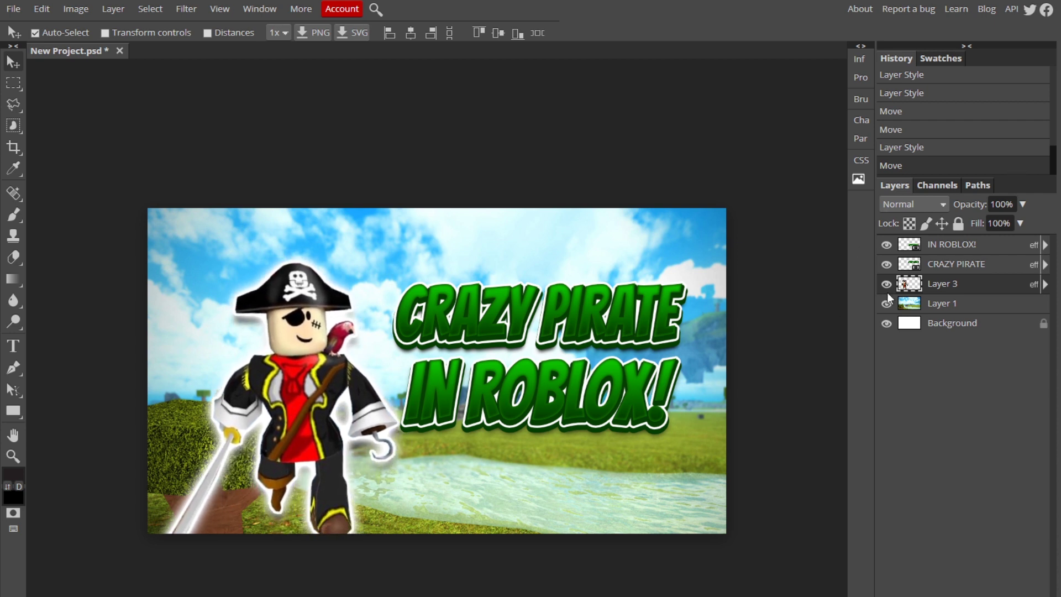
# Step: Apply a light Gaussian Blur to the landscape on Layer 1
pyautogui.click(1004, 311)
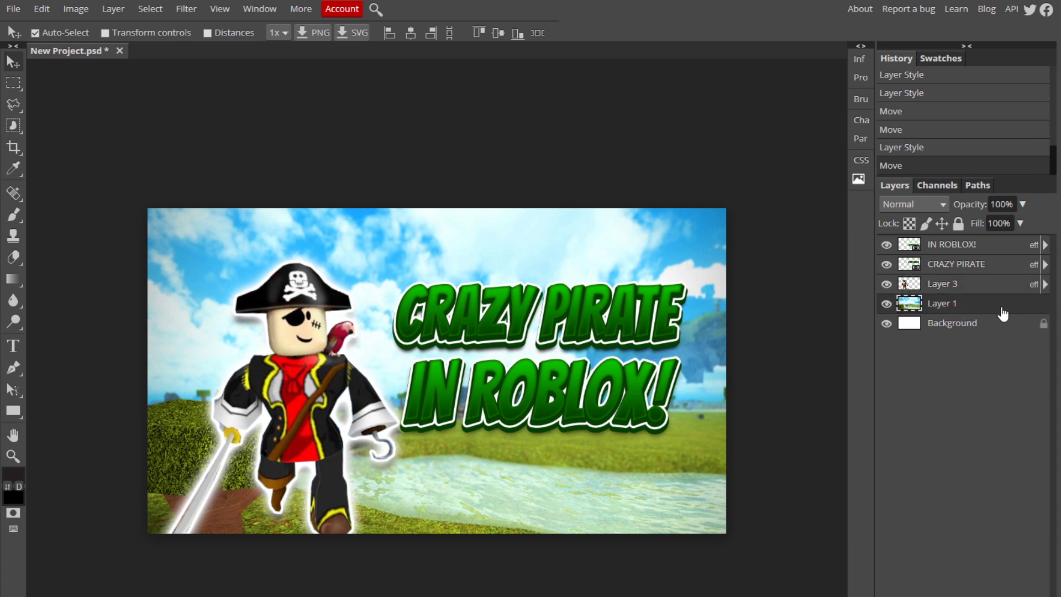
pyautogui.click(187, 9)
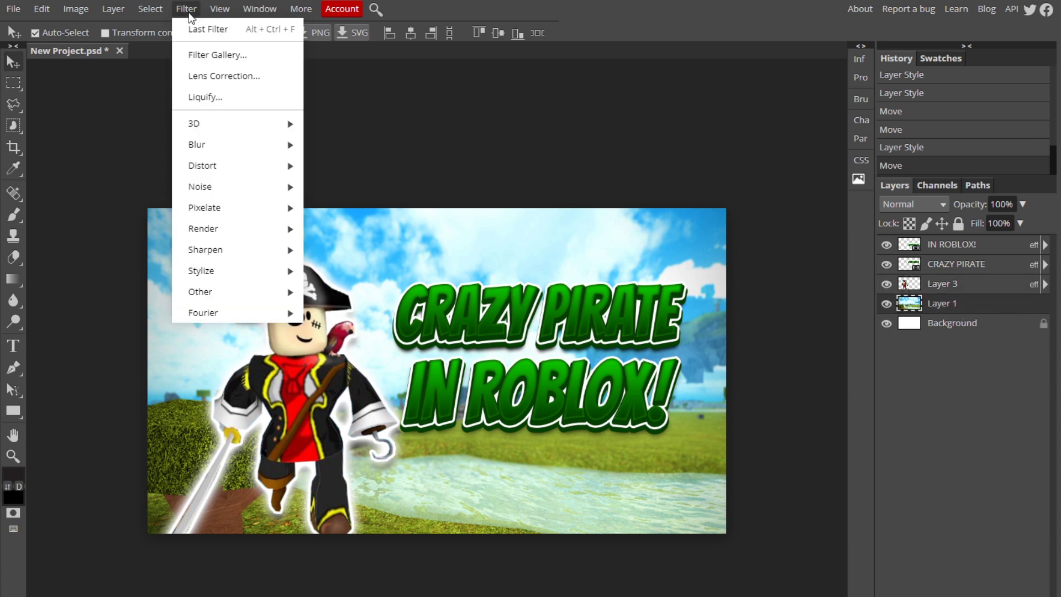
pyautogui.moveTo(218, 141)
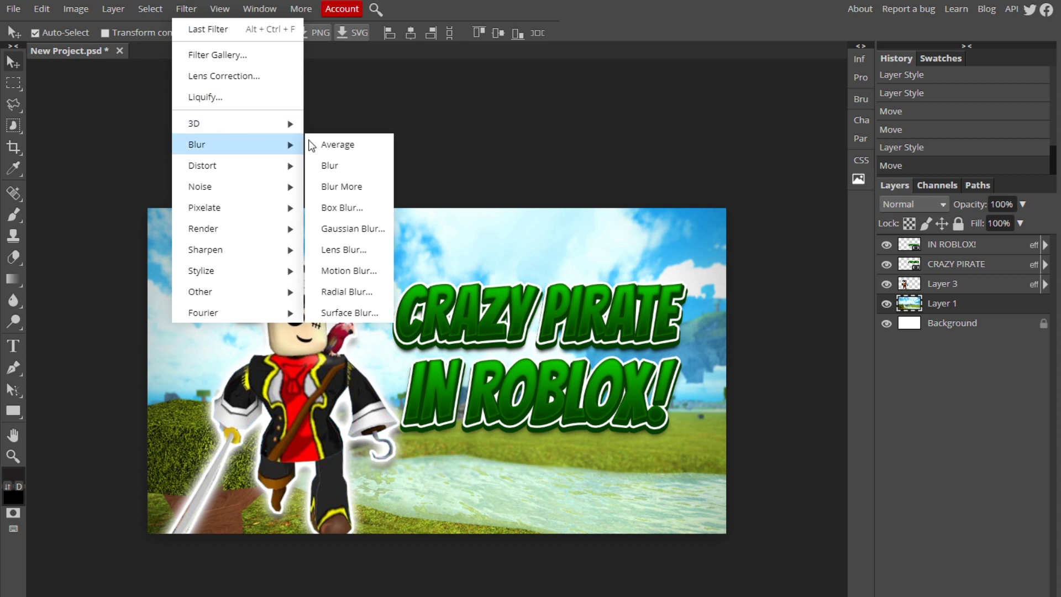
pyautogui.click(370, 238)
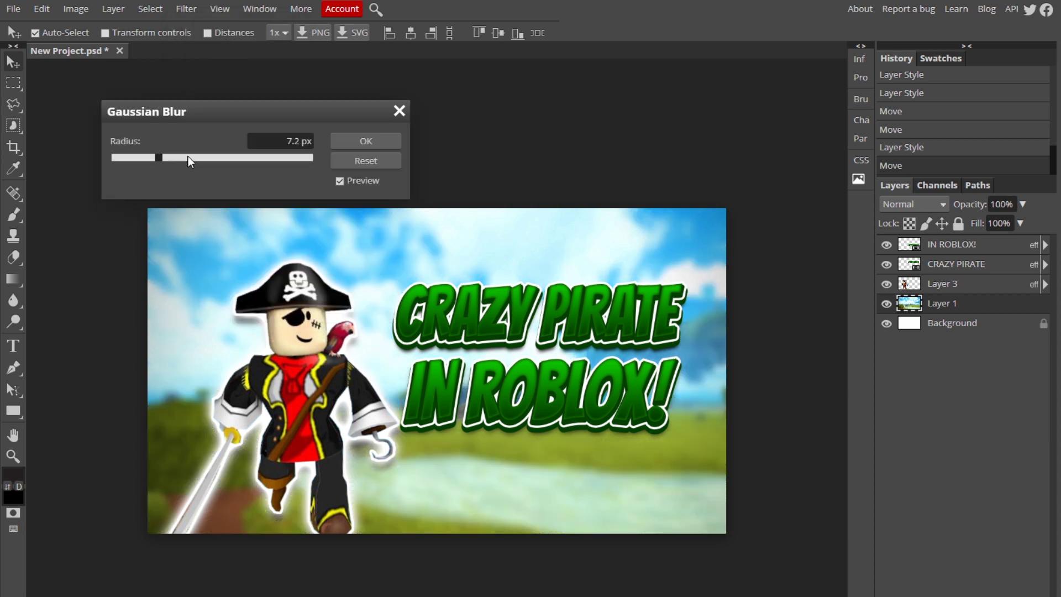
pyautogui.moveTo(187, 156); pyautogui.dragTo(151, 157)
pyautogui.click(356, 140)
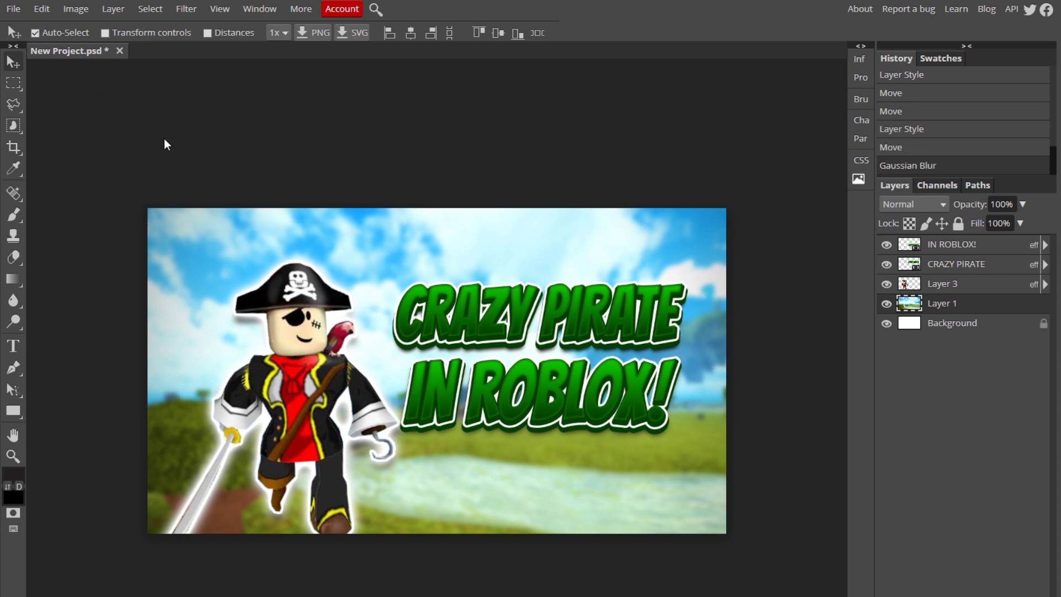
# Step: Move the pirate down and to the left, and adjust the position of the blurred landscape
pyautogui.click(968, 284)
pyautogui.moveTo(329, 423)
pyautogui.mouseDown()
pyautogui.moveTo(316, 390)
pyautogui.moveTo(334, 437)
pyautogui.moveTo(338, 413)
pyautogui.mouseUp()
pyautogui.moveTo(422, 402); pyautogui.dragTo(500, 382)
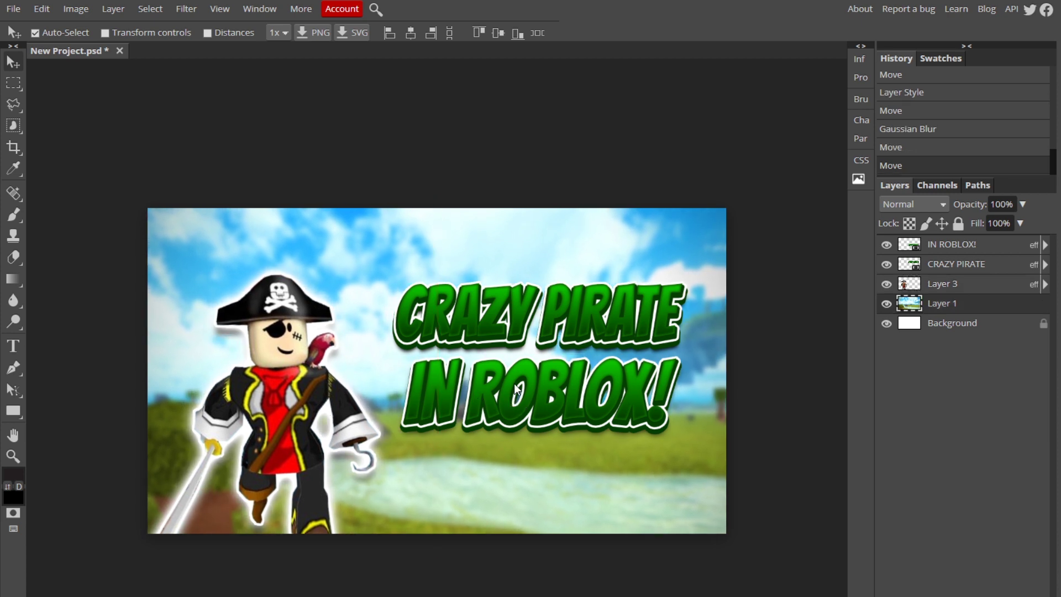
# Step: Shift the CRAZY PIRATE and IN ROBLOX! title lines left, closer to the pirate
pyautogui.moveTo(502, 331); pyautogui.dragTo(485, 329)
pyautogui.moveTo(496, 381); pyautogui.dragTo(479, 376)
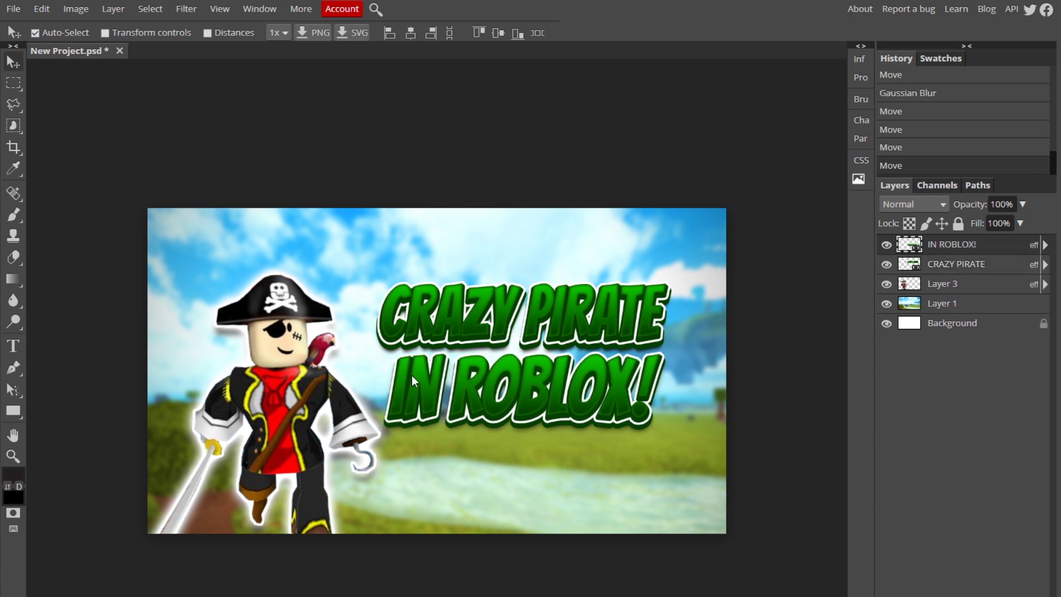
# Step: Add a green-to-black Gradient Overlay to the landscape on Layer 1 and set its blend mode to Multiply
pyautogui.doubleClick(997, 304)
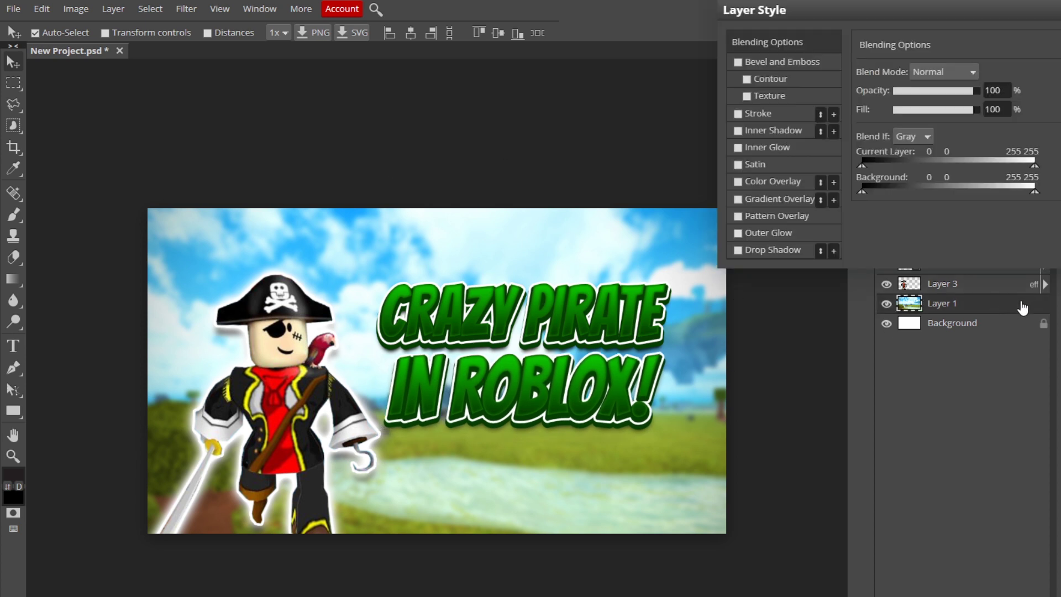
pyautogui.click(740, 203)
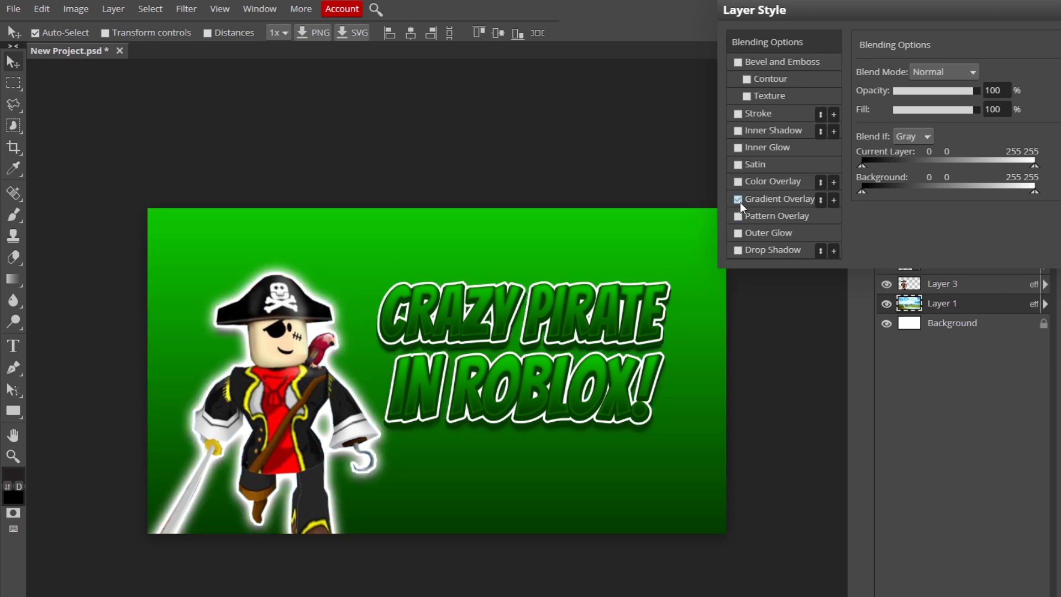
pyautogui.click(774, 199)
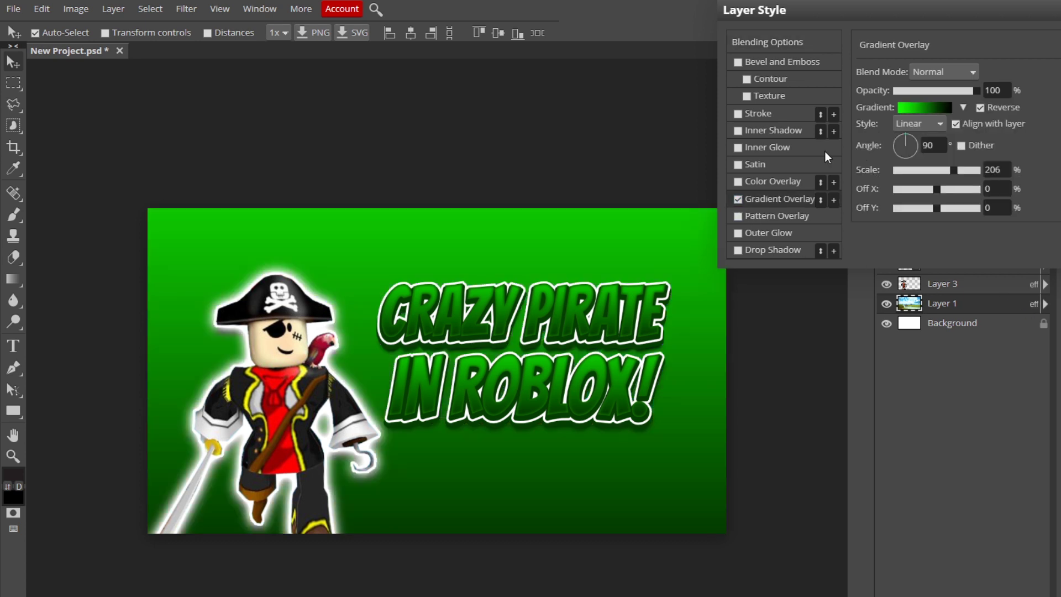
pyautogui.click(924, 107)
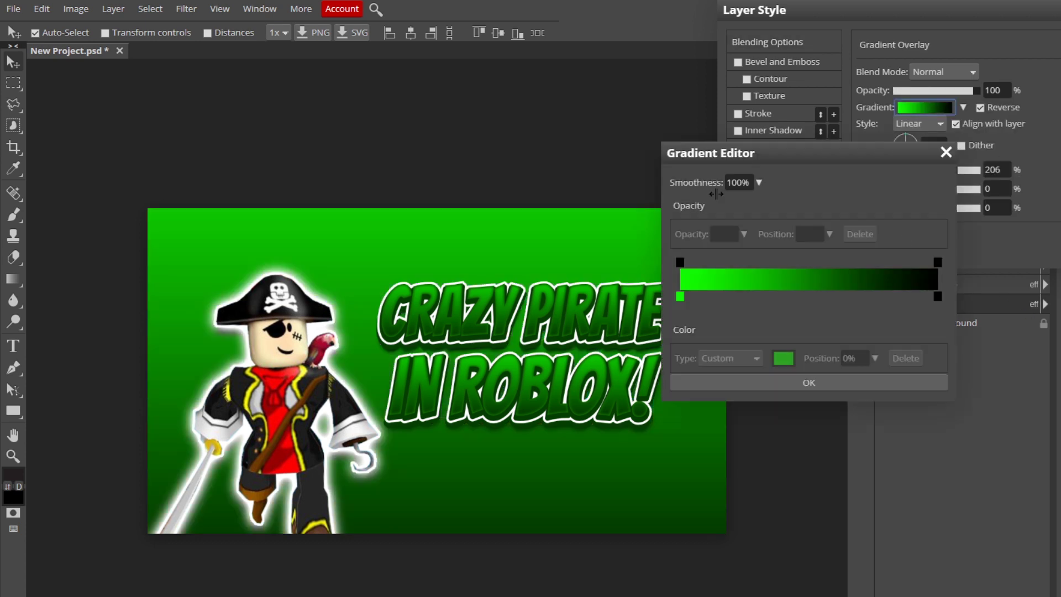
pyautogui.click(785, 387)
pyautogui.click(940, 80)
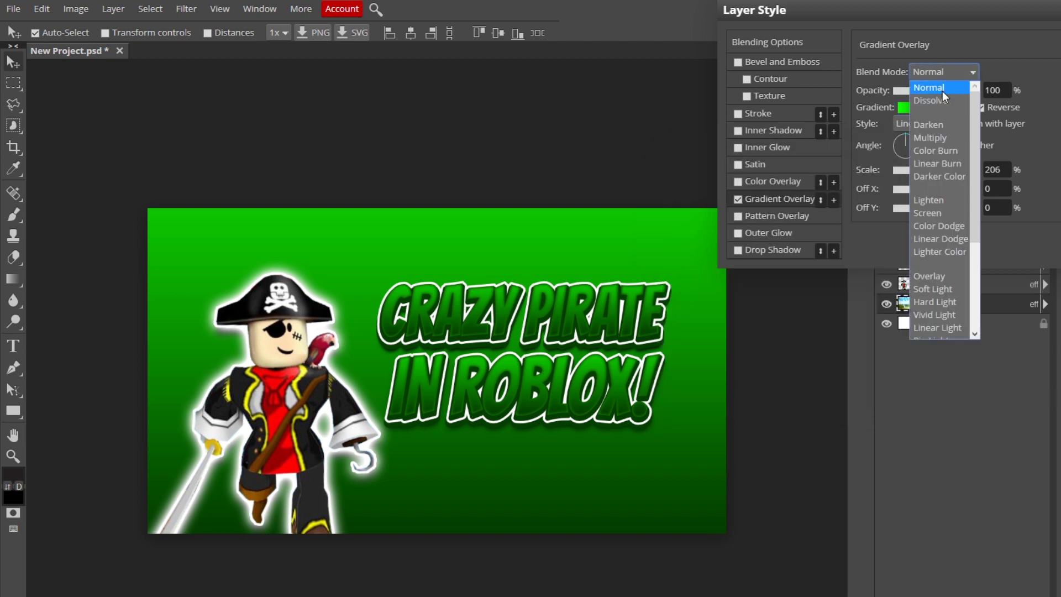
pyautogui.click(939, 134)
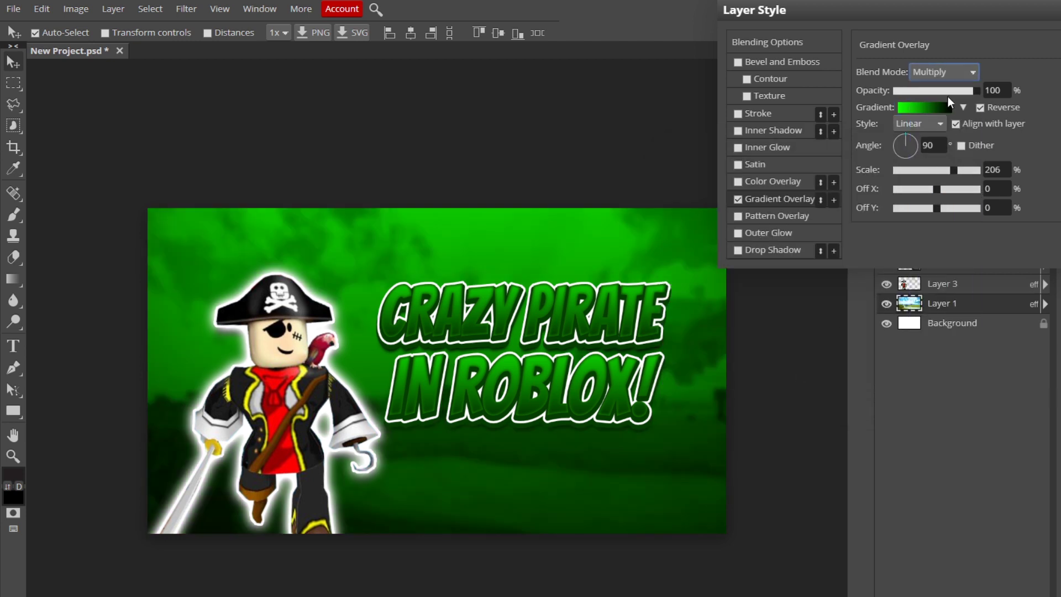
# Step: Lower the gradient overlay's opacity to 25%, change its style to Radial, adjust its scale and apply the layer style
pyautogui.moveTo(945, 91); pyautogui.dragTo(916, 90)
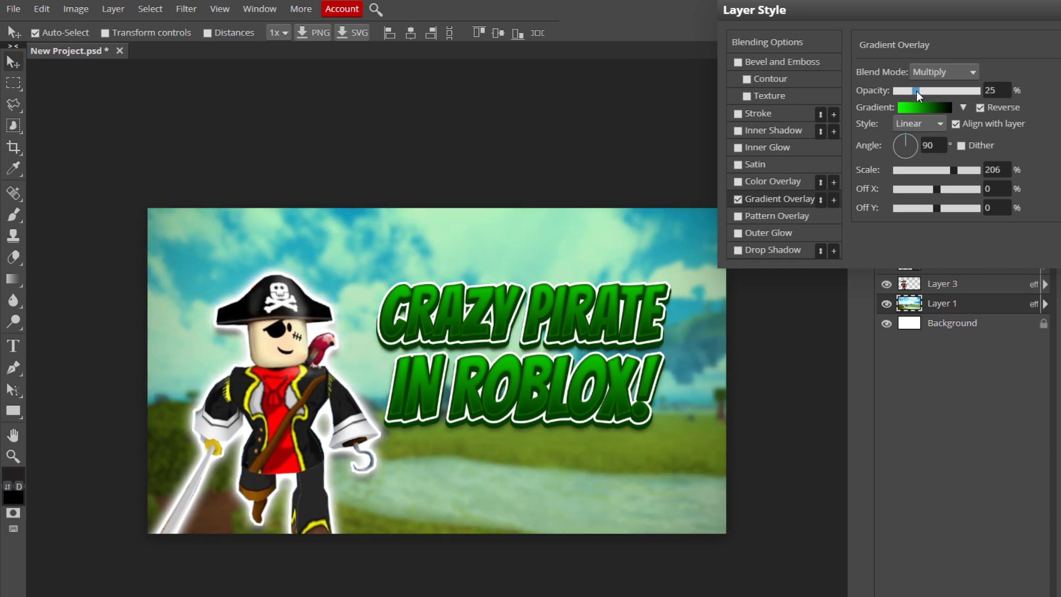
pyautogui.click(929, 127)
pyautogui.click(930, 150)
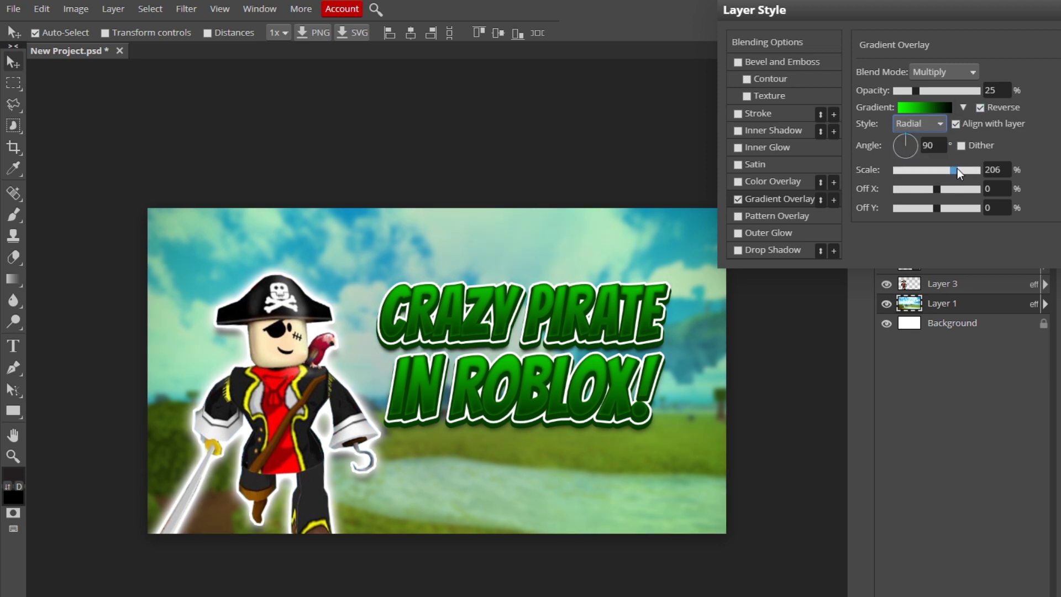
pyautogui.moveTo(957, 168)
pyautogui.mouseDown()
pyautogui.moveTo(970, 168)
pyautogui.moveTo(894, 164)
pyautogui.moveTo(963, 156)
pyautogui.moveTo(953, 154)
pyautogui.mouseUp()
pyautogui.press('Return')
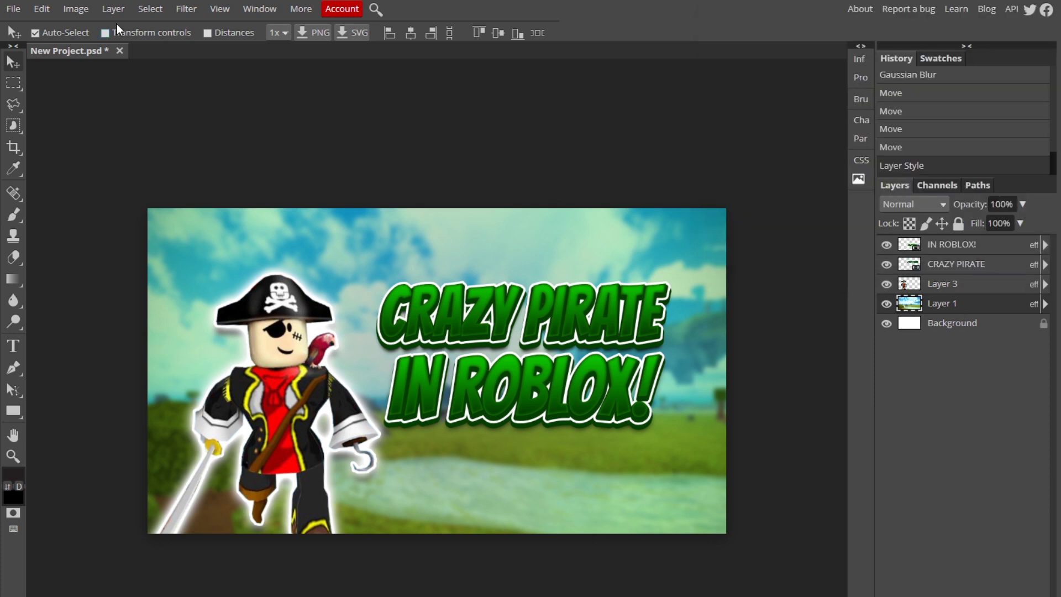
# Step: Apply a Brightness/Contrast adjustment to the landscape on Layer 1 with brightness 32 and contrast 47
pyautogui.click(89, 11)
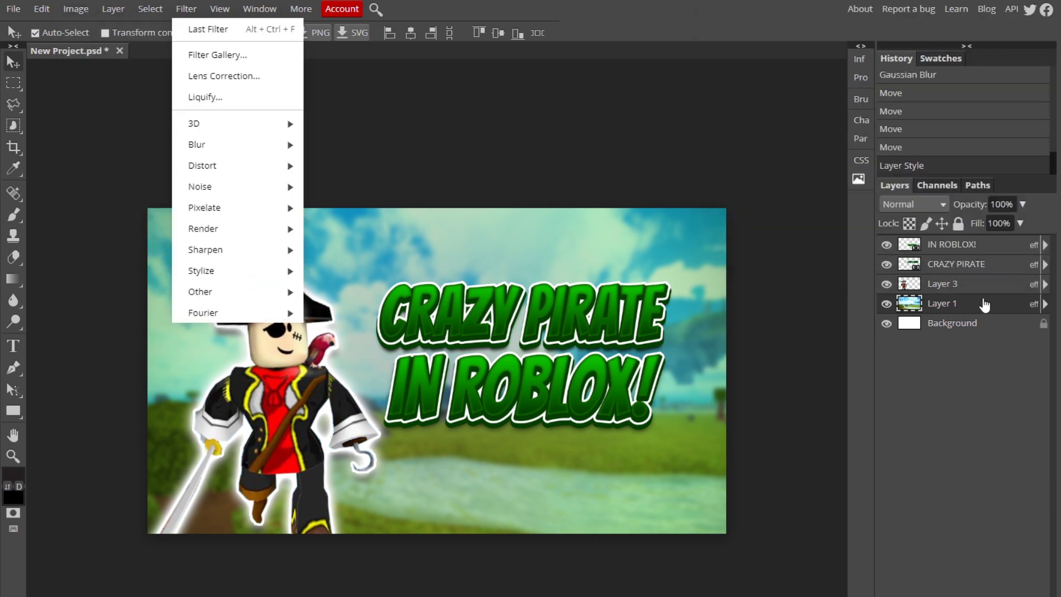
pyautogui.click(981, 305)
pyautogui.click(76, 9)
pyautogui.moveTo(94, 26)
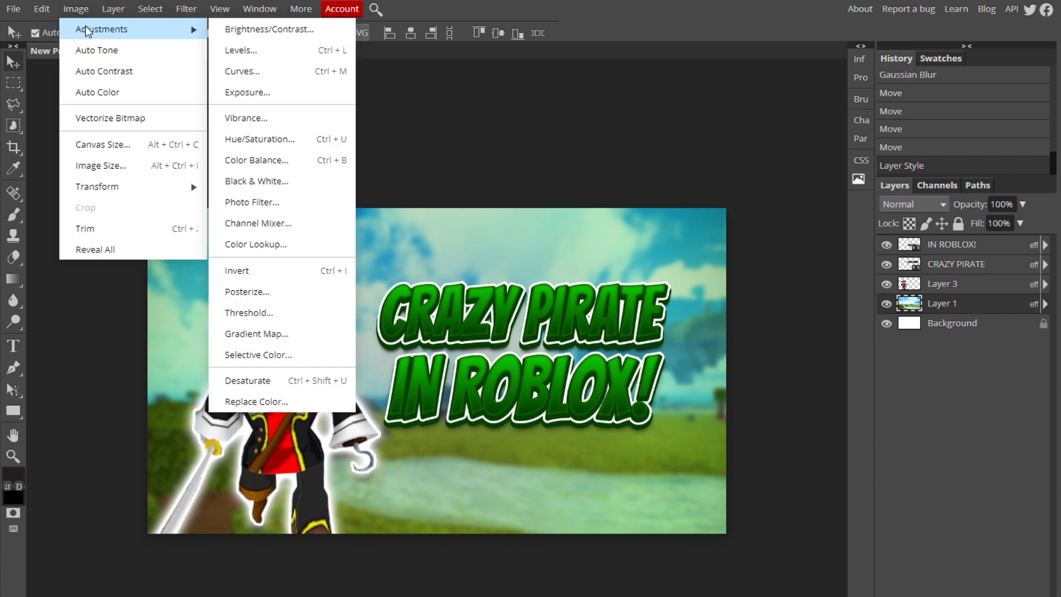
pyautogui.click(261, 26)
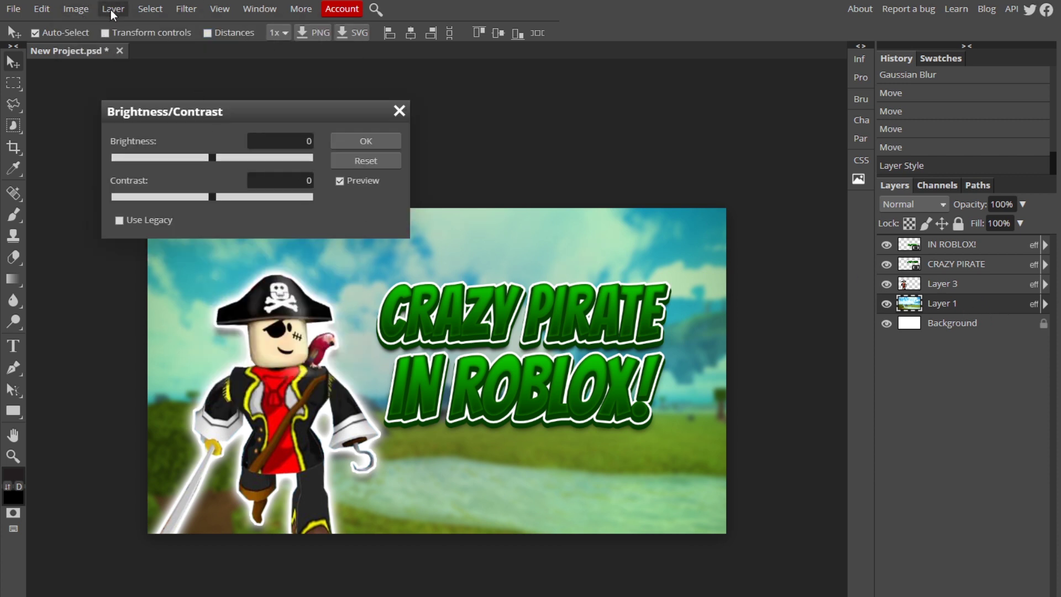
pyautogui.click(76, 9)
pyautogui.moveTo(111, 29)
pyautogui.click(361, 121)
pyautogui.click(227, 157)
pyautogui.moveTo(212, 197); pyautogui.dragTo(259, 197)
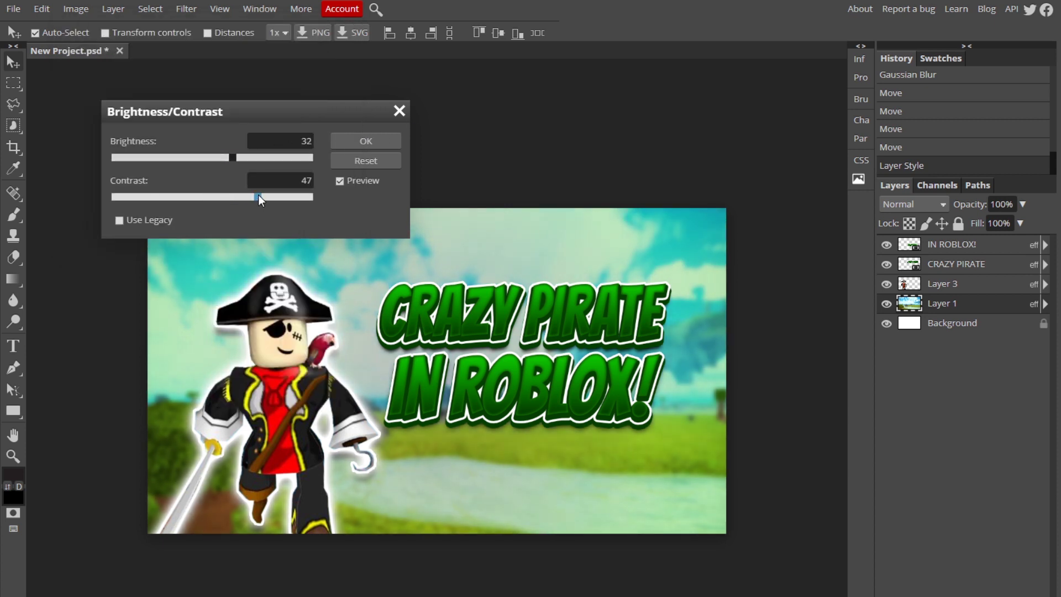
pyautogui.click(365, 140)
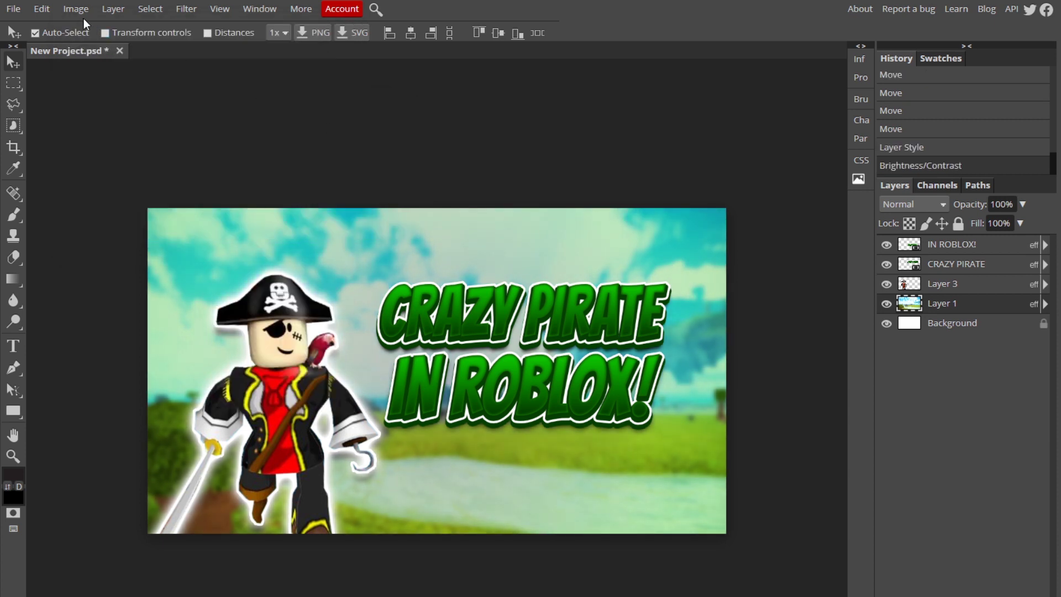
# Step: Apply a Vibrance adjustment to the landscape with vibrance 24 and saturation 68
pyautogui.click(81, 9)
pyautogui.moveTo(89, 30)
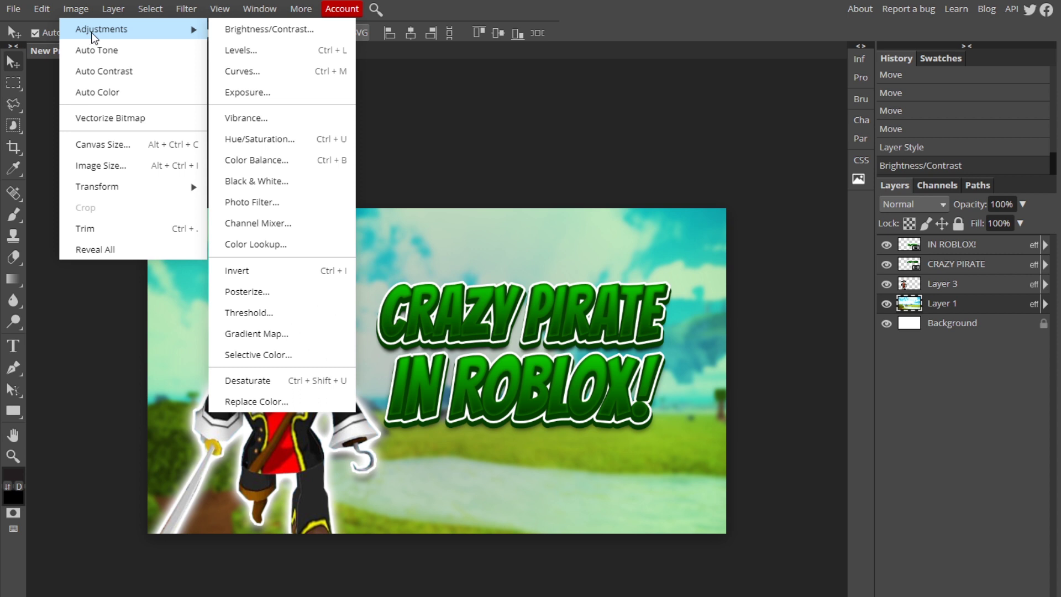
pyautogui.click(245, 120)
pyautogui.moveTo(219, 157); pyautogui.dragTo(234, 157)
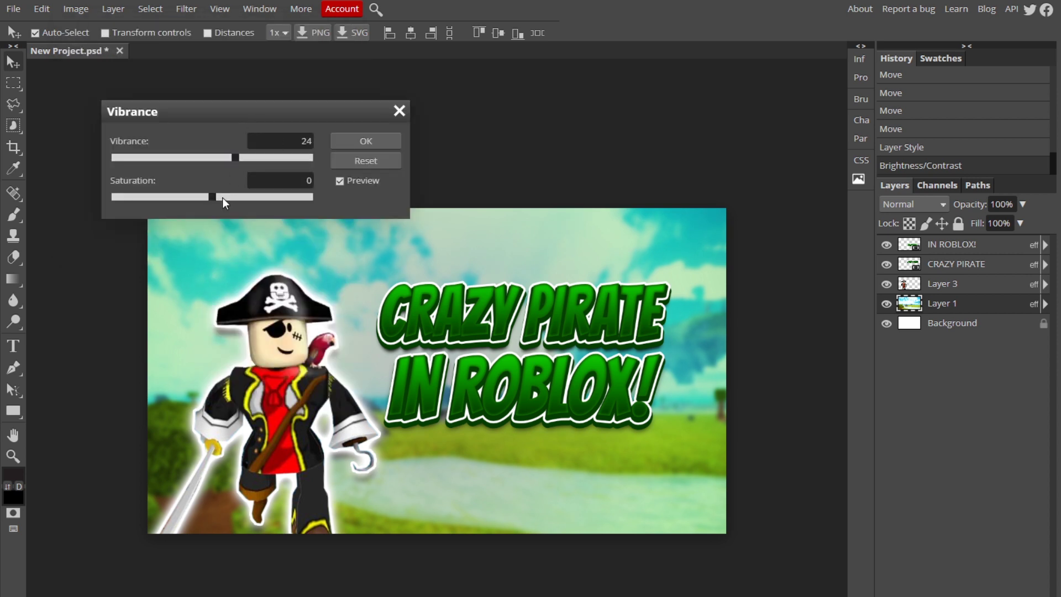
pyautogui.moveTo(222, 197); pyautogui.dragTo(257, 197)
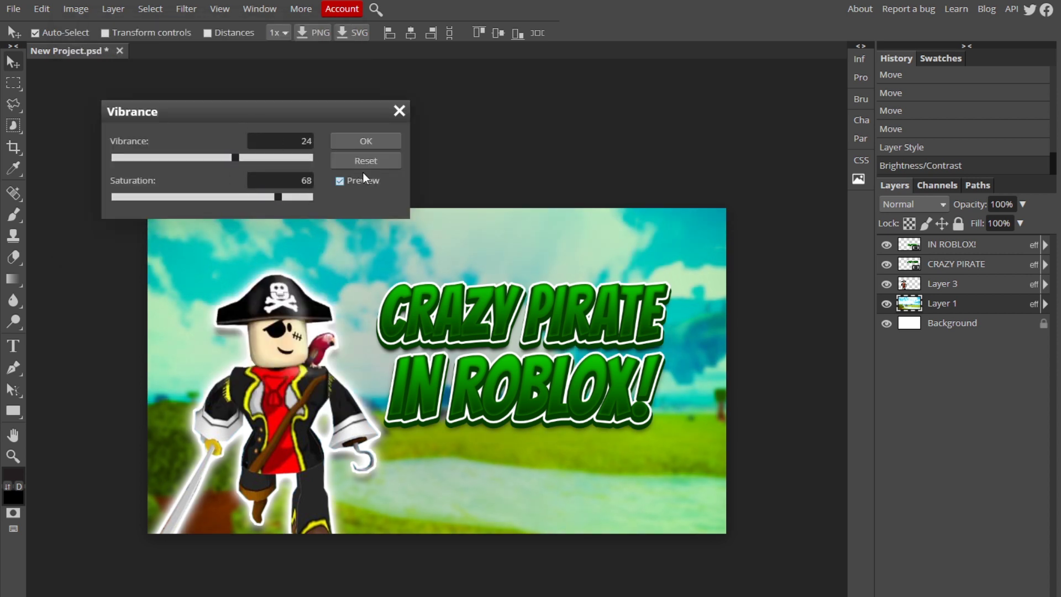
pyautogui.click(366, 142)
# Step: Move the pirate up and slightly to the right so that both feet fit inside the canvas
pyautogui.moveTo(290, 370); pyautogui.dragTo(281, 340)
pyautogui.moveTo(282, 406); pyautogui.dragTo(303, 402)
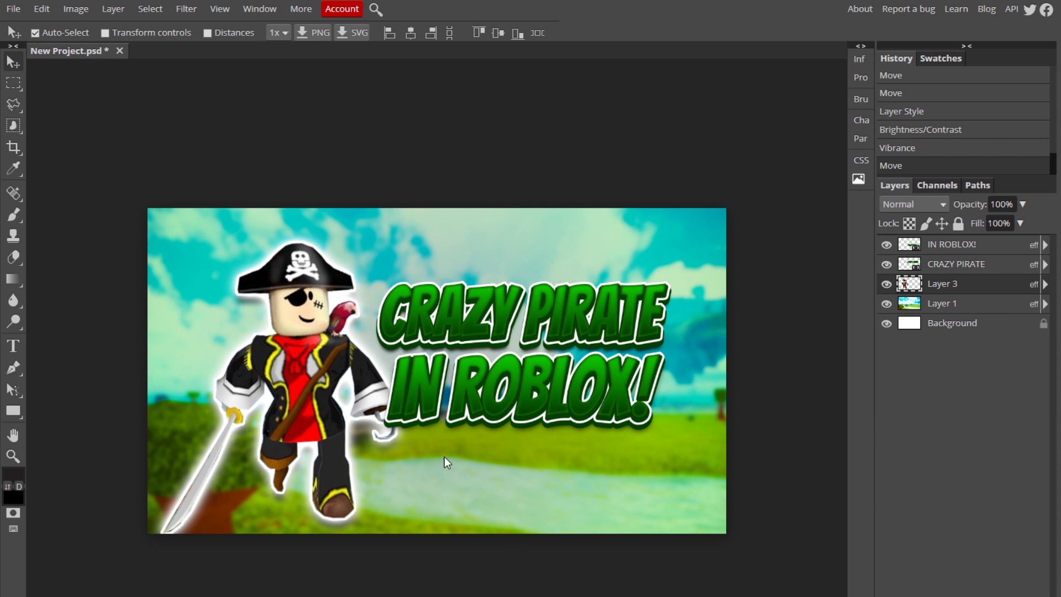
# Step: Draw a narrow black-filled rectangle along the full height of the canvas's left edge
pyautogui.click(14, 411)
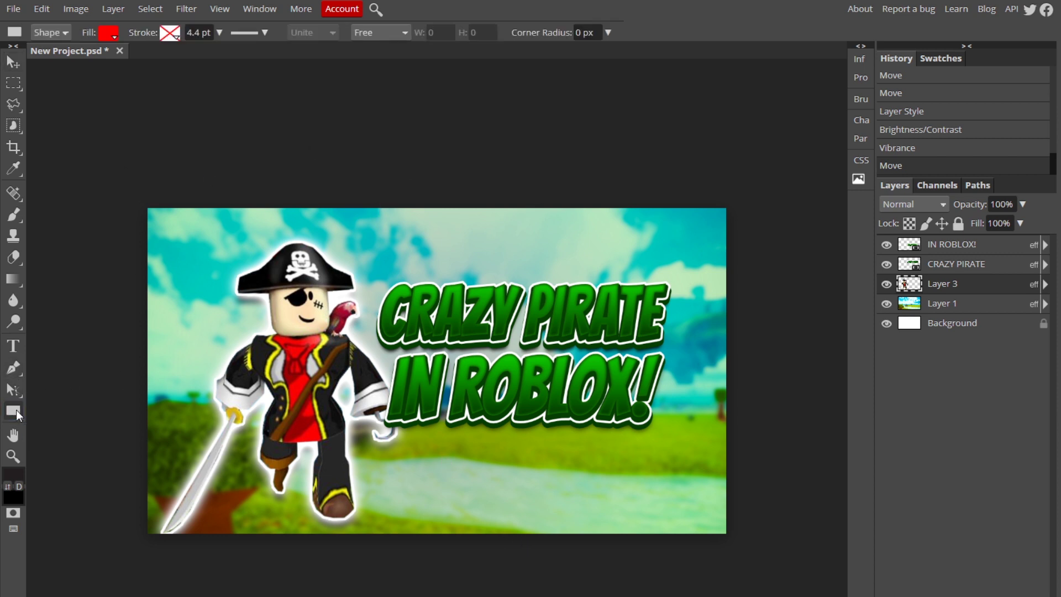
pyautogui.click(111, 36)
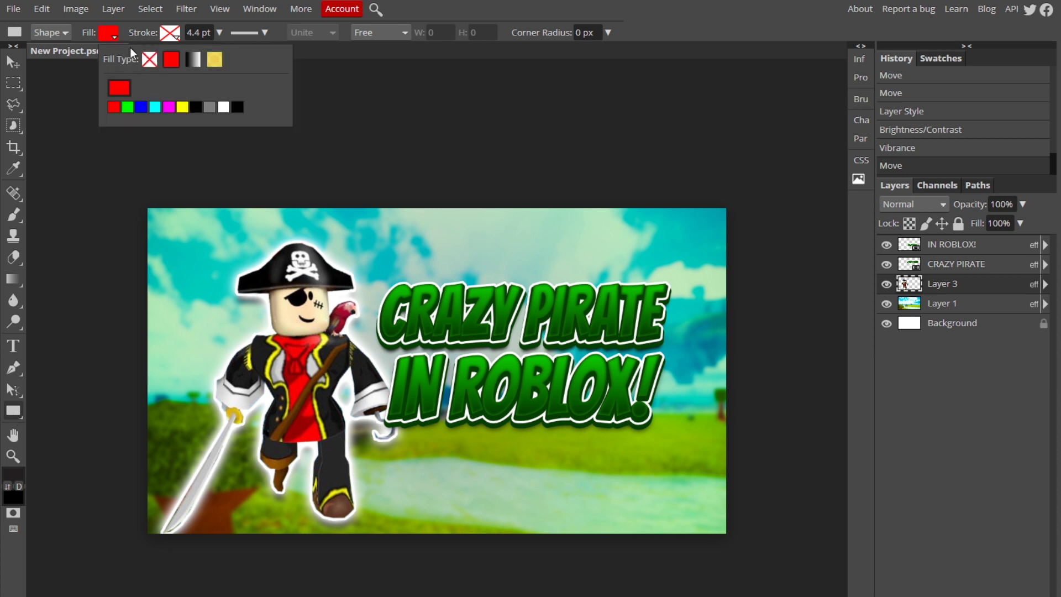
pyautogui.click(238, 108)
pyautogui.moveTo(144, 205); pyautogui.dragTo(155, 523)
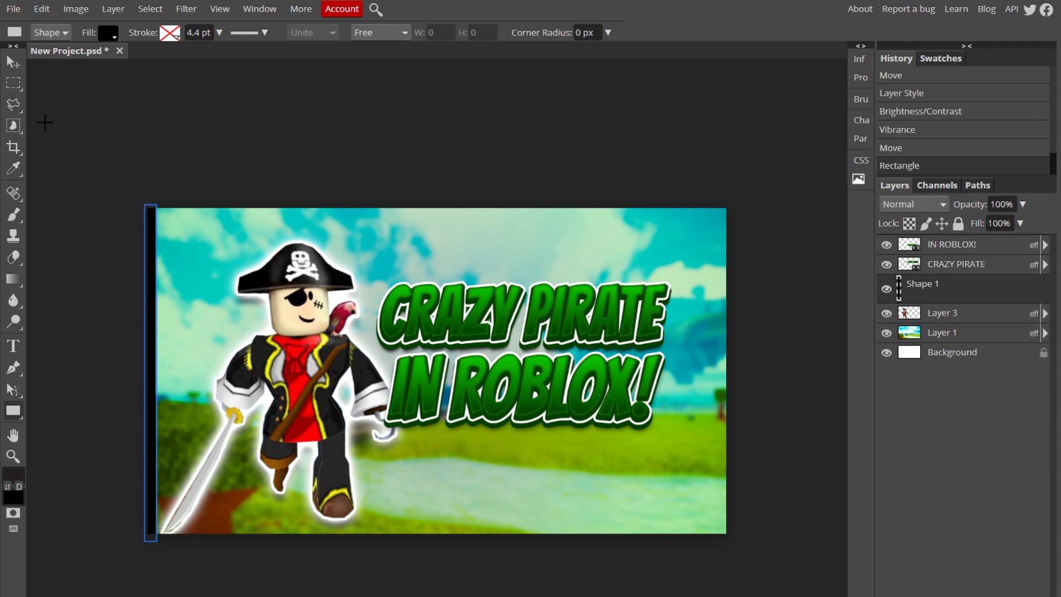
# Step: Duplicate the black strip and move the copy to the canvas's right edge
pyautogui.click(13, 62)
pyautogui.rightClick(929, 297)
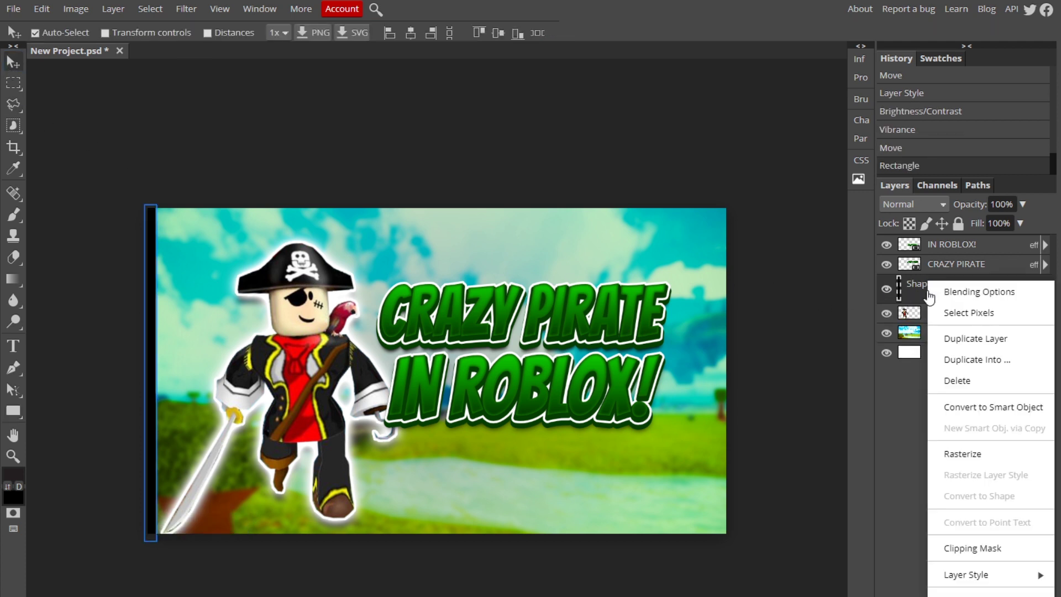
pyautogui.click(961, 338)
pyautogui.moveTo(148, 381); pyautogui.dragTo(724, 381)
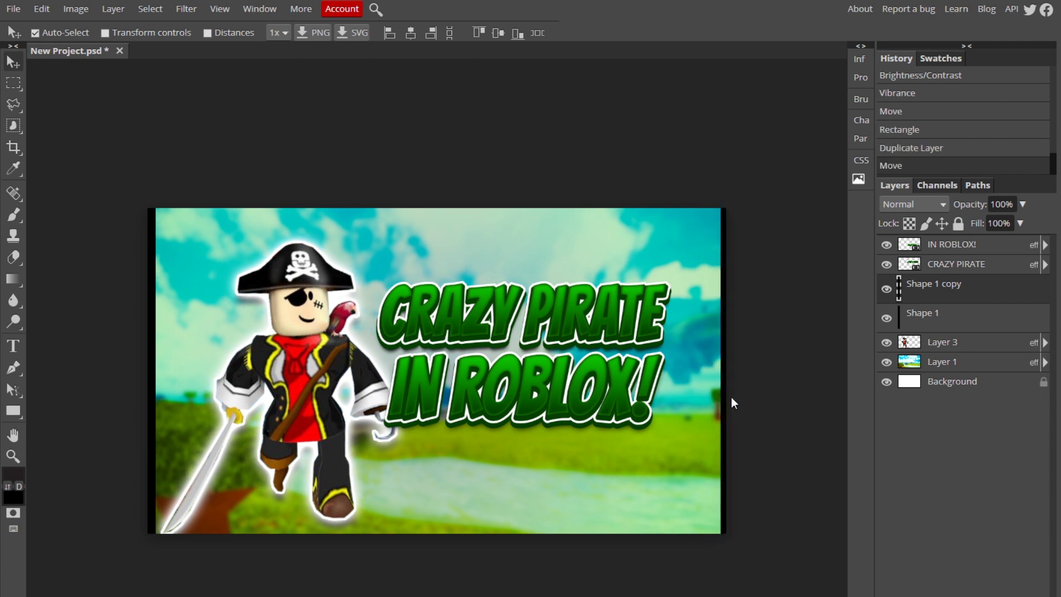
# Step: Nudge the right-hand black strip inward so that its visible width matches the left strip
pyautogui.click(732, 396)
pyautogui.hotkey('shift', 'Left')
pyautogui.hotkey('shift', 'Right')
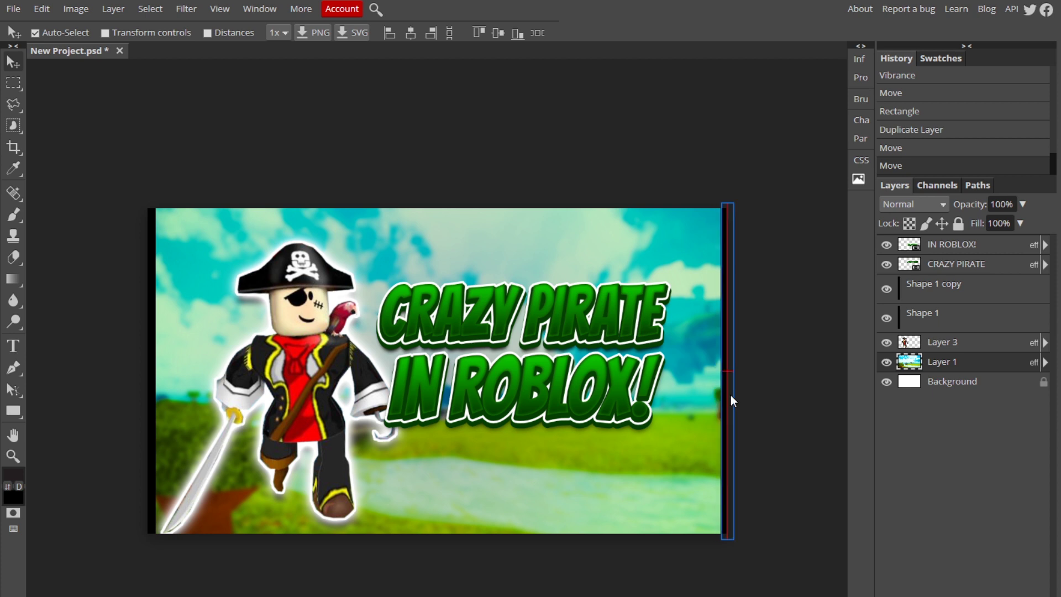
pyautogui.press('Left')
pyautogui.press('Left')
pyautogui.press('Left')
pyautogui.press('Left')
pyautogui.press('Left')
pyautogui.press('Left')
pyautogui.press('Left')
pyautogui.click(690, 538)
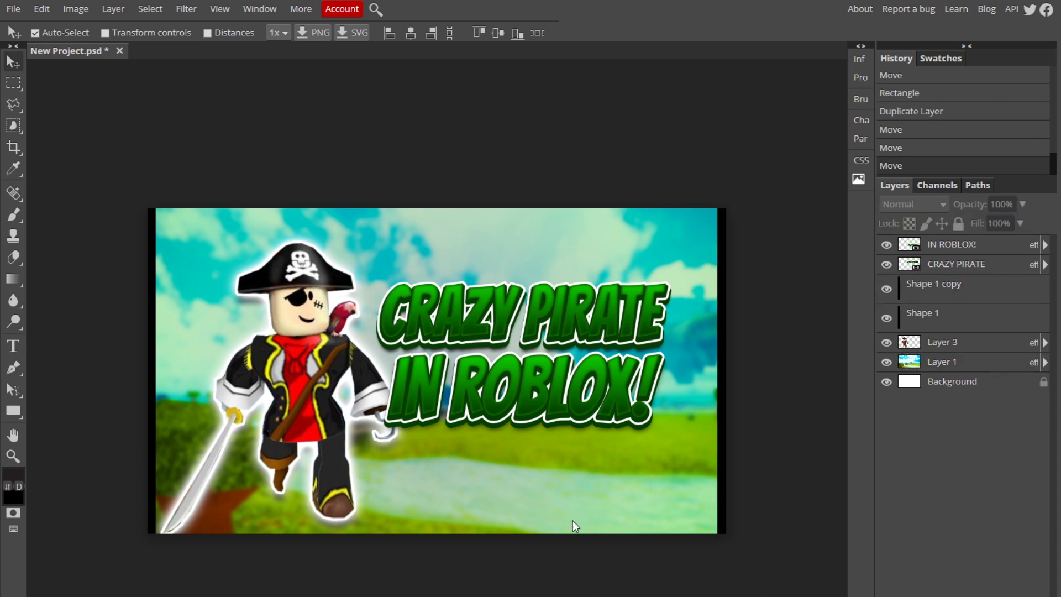
# Step: Draw a thin black rectangle along the canvas's bottom edge between the side strips and shift it slightly upward
pyautogui.click(13, 410)
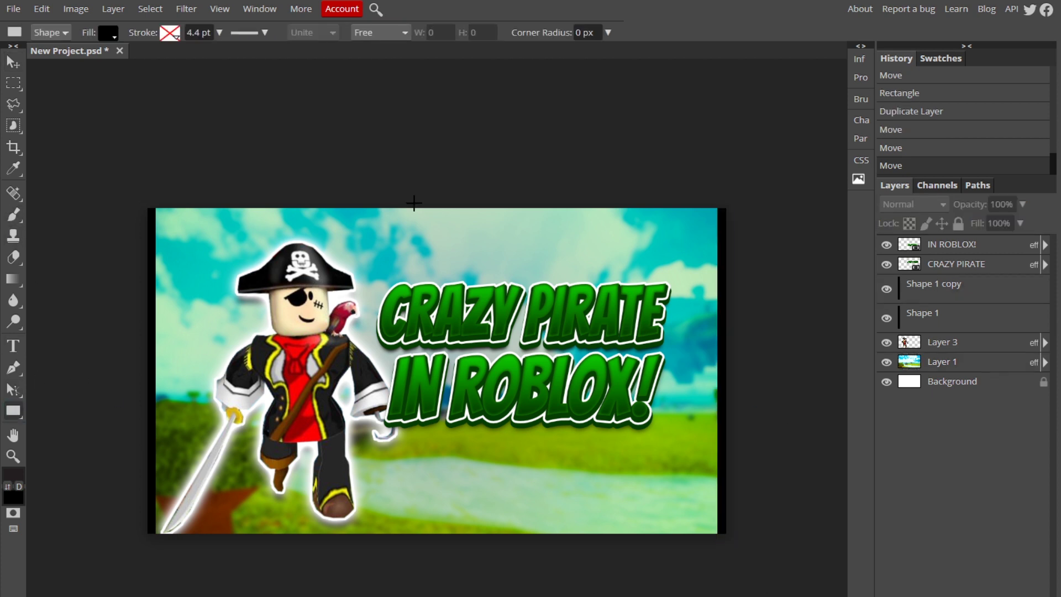
pyautogui.moveTo(158, 525); pyautogui.dragTo(716, 536)
pyautogui.click(14, 61)
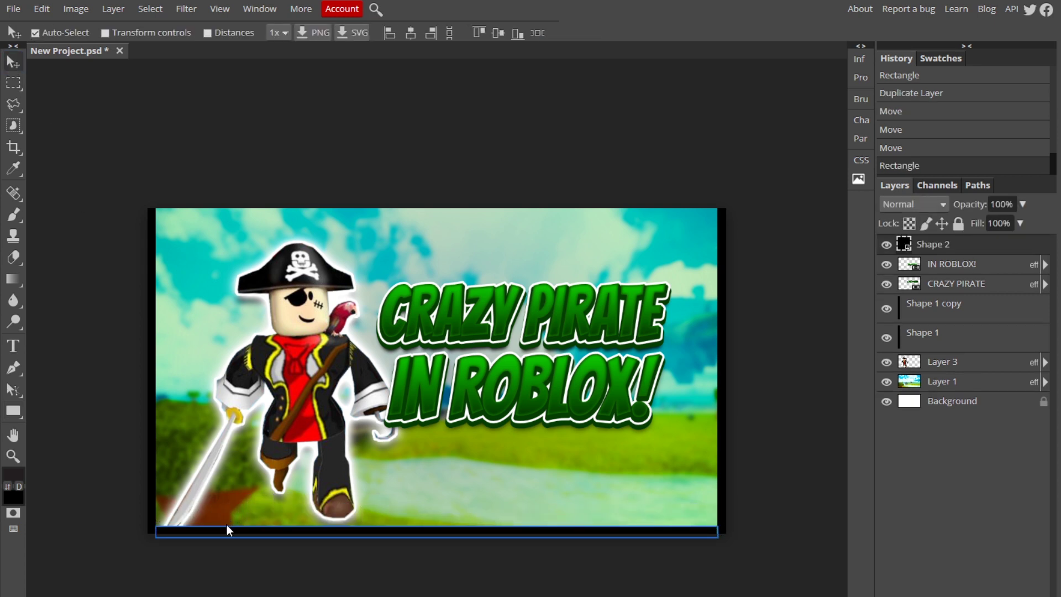
pyautogui.moveTo(226, 525); pyautogui.dragTo(228, 526)
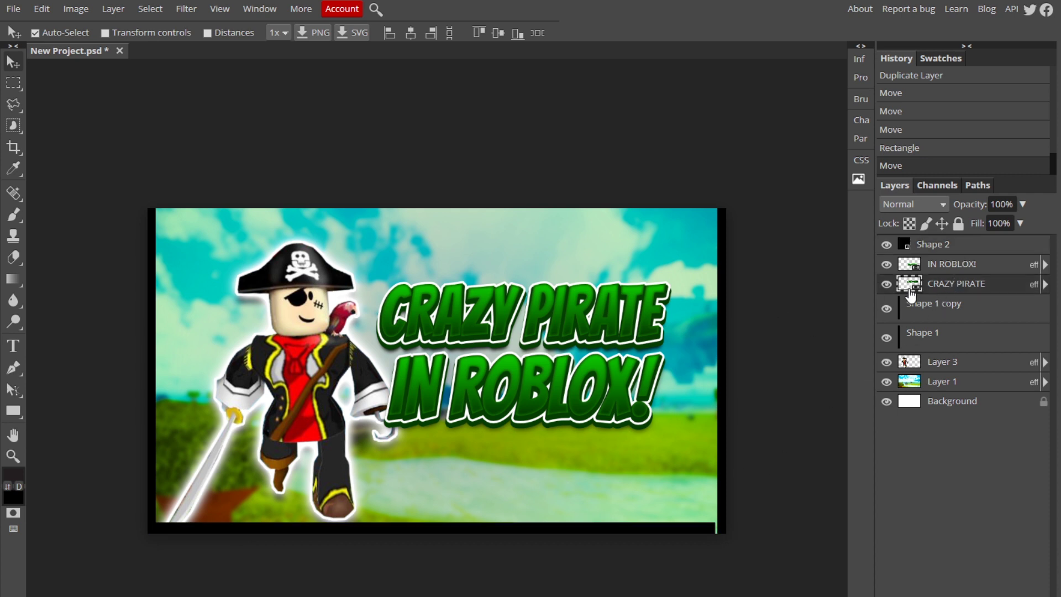
# Step: Toggle the visibility of the title and shape layers to check which border strip each shape layer holds
pyautogui.click(886, 264)
pyautogui.click(886, 264)
pyautogui.click(886, 308)
pyautogui.click(887, 337)
pyautogui.click(887, 337)
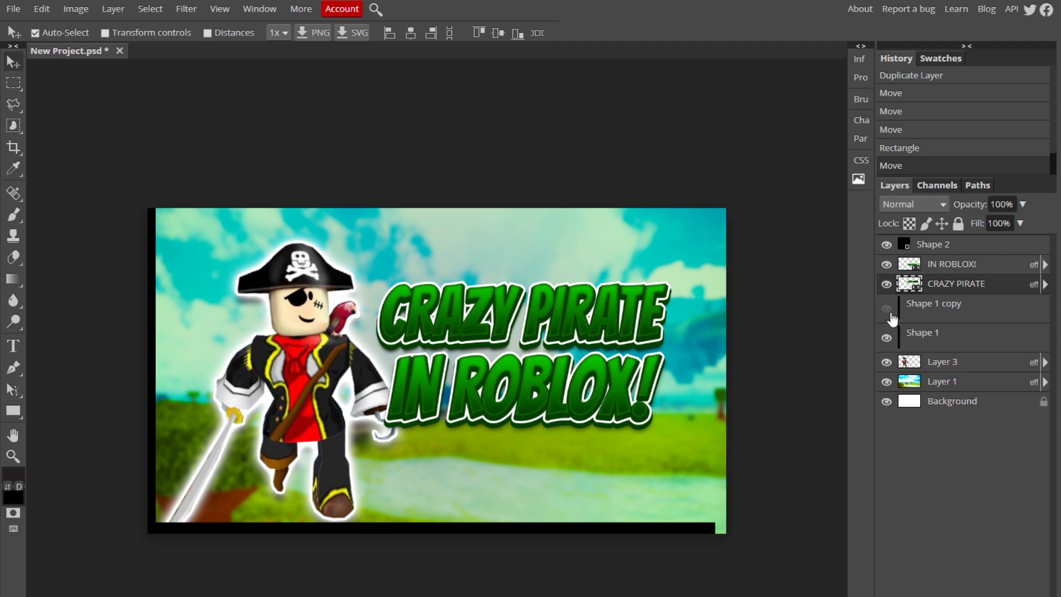
pyautogui.click(886, 308)
pyautogui.click(886, 244)
pyautogui.click(886, 244)
# Step: Stretch the bottom black strip on Shape 2 across the full canvas width with Free Transform
pyautogui.click(955, 248)
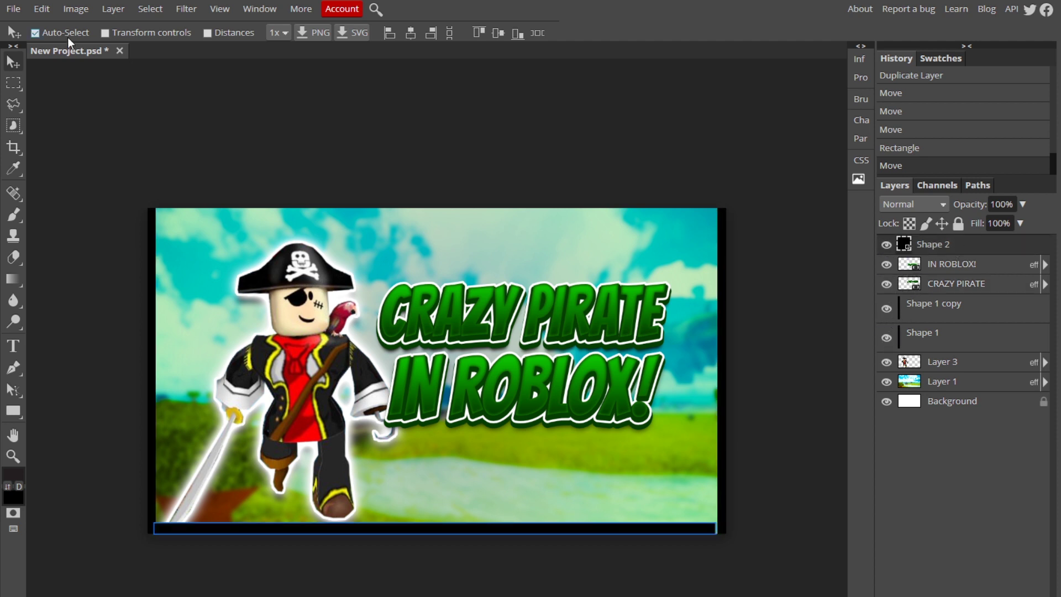
pyautogui.click(41, 9)
pyautogui.click(90, 298)
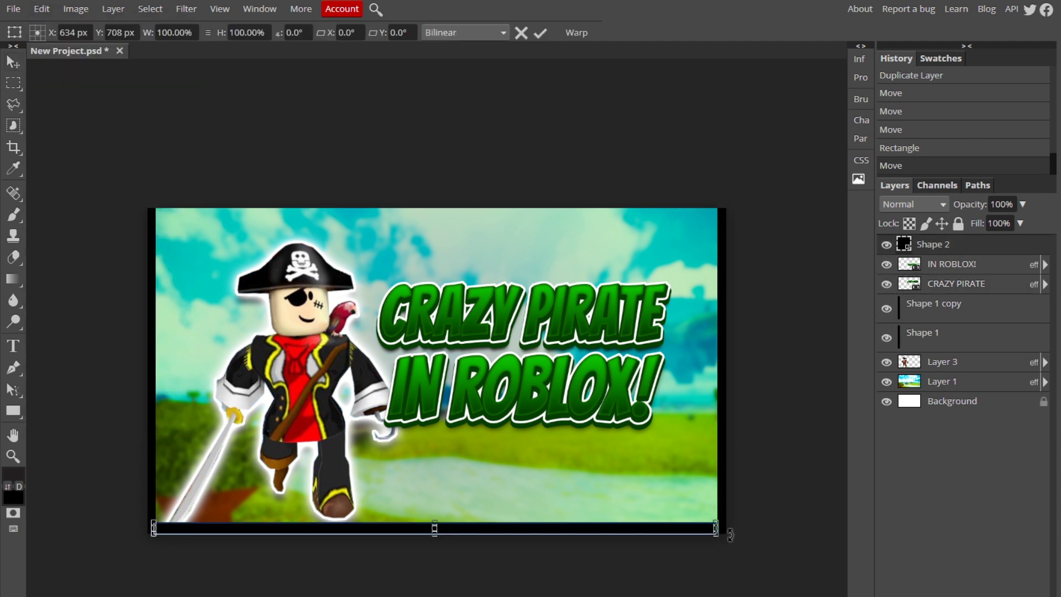
pyautogui.moveTo(730, 535); pyautogui.dragTo(740, 534)
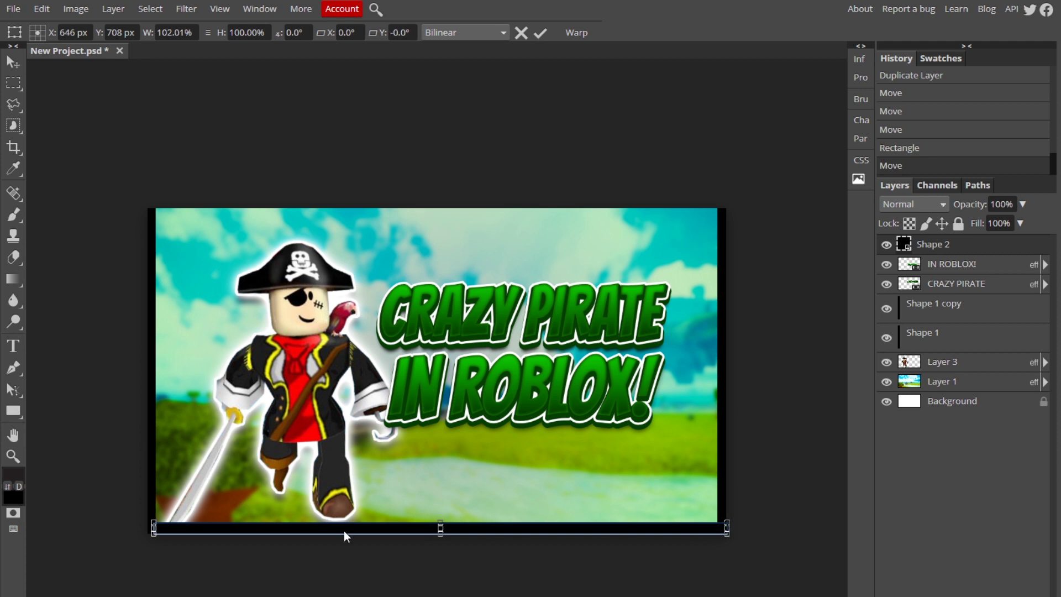
pyautogui.moveTo(153, 526); pyautogui.dragTo(148, 526)
pyautogui.click(541, 35)
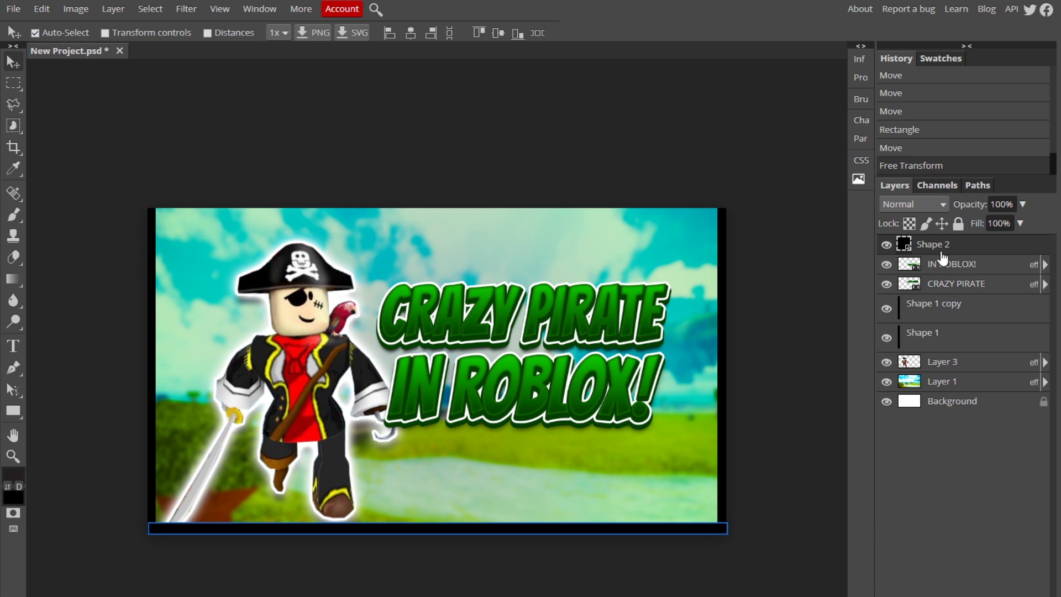
# Step: Duplicate the bottom black strip and move the copy to the canvas's top edge to complete the border
pyautogui.rightClick(971, 251)
pyautogui.click(978, 305)
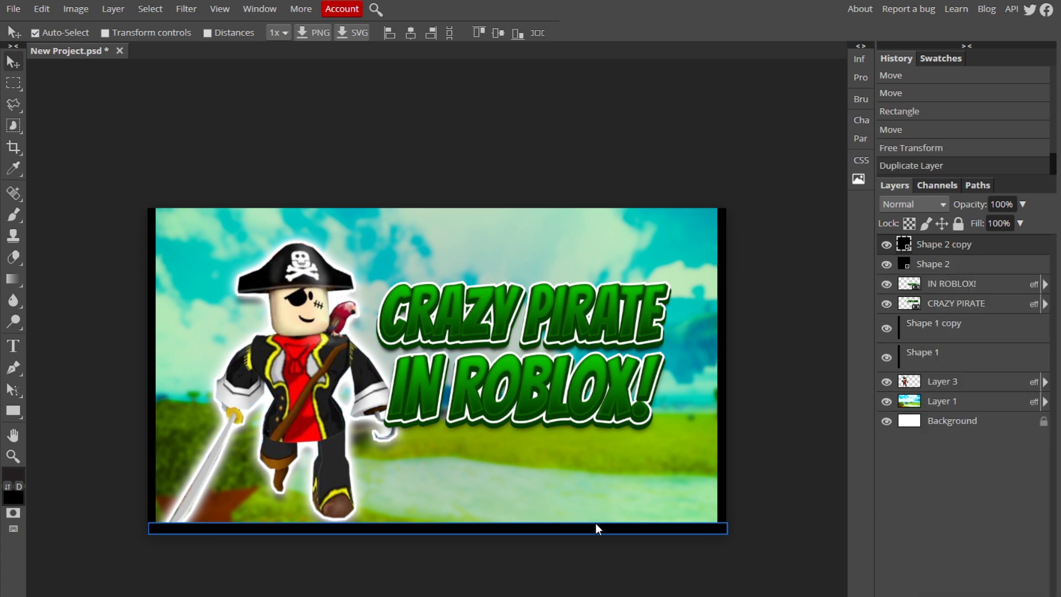
pyautogui.moveTo(596, 524); pyautogui.dragTo(594, 211)
pyautogui.click(847, 291)
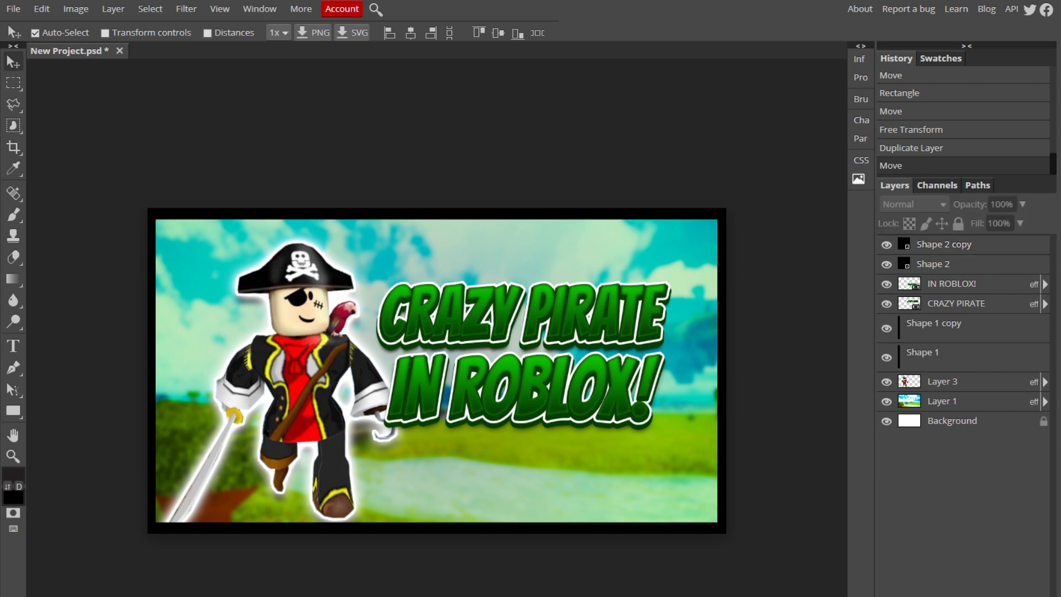
# Step: Move the side strip layers Shape 1 and Shape 1 copy above both title text layers, directly beneath the Shape 2 layers
pyautogui.click(963, 252)
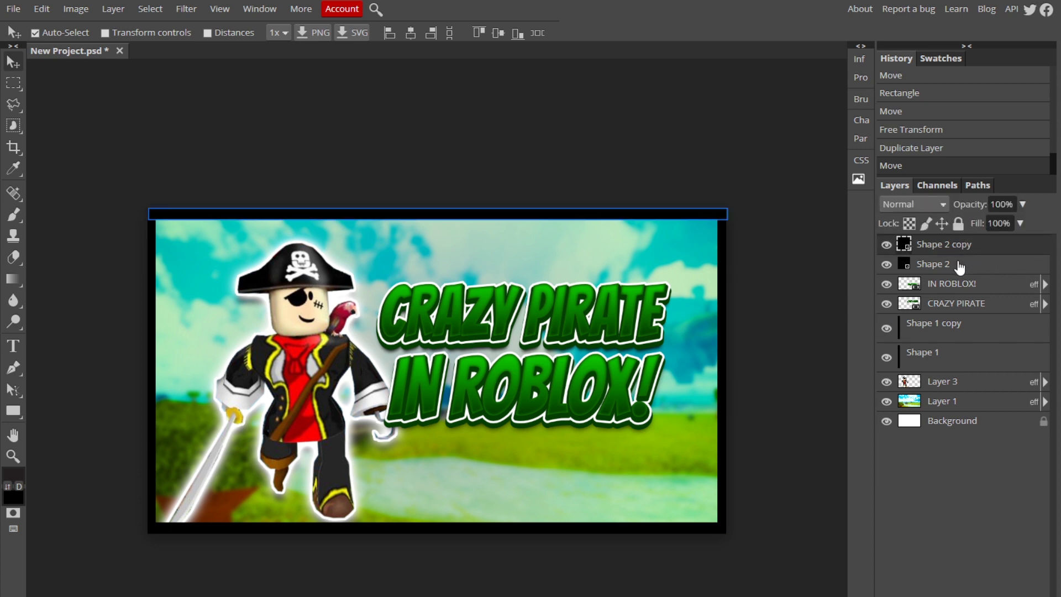
pyautogui.rightClick(958, 243)
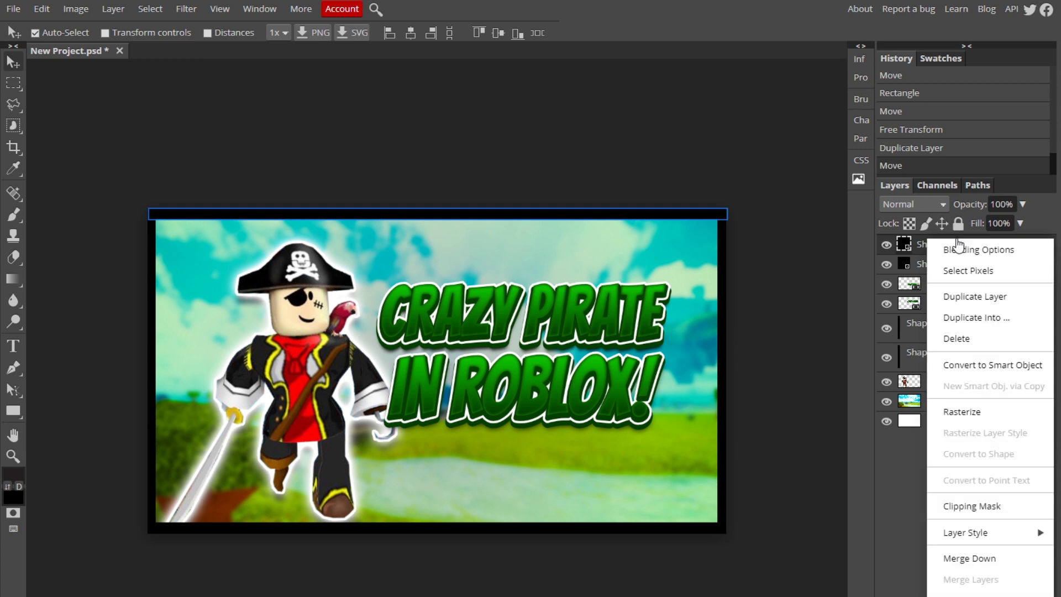
pyautogui.click(909, 265)
pyautogui.moveTo(947, 338); pyautogui.dragTo(950, 279)
pyautogui.moveTo(948, 361); pyautogui.dragTo(943, 313)
# Step: Select all four border strip layers and merge them into a single layer
pyautogui.click(956, 252)
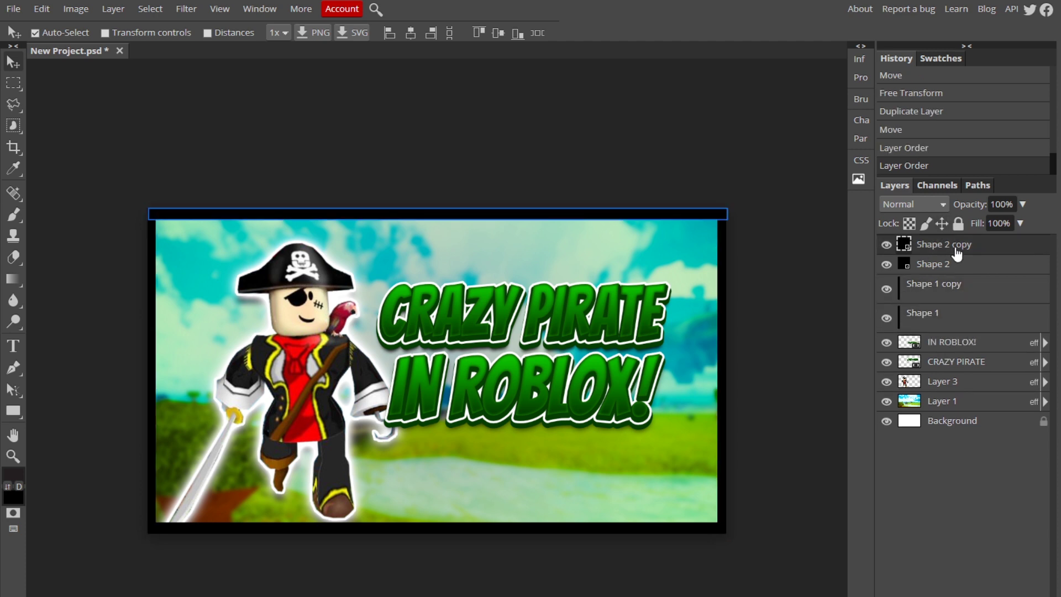
pyautogui.keyDown('shift'); pyautogui.click(952, 319); pyautogui.keyUp('shift')
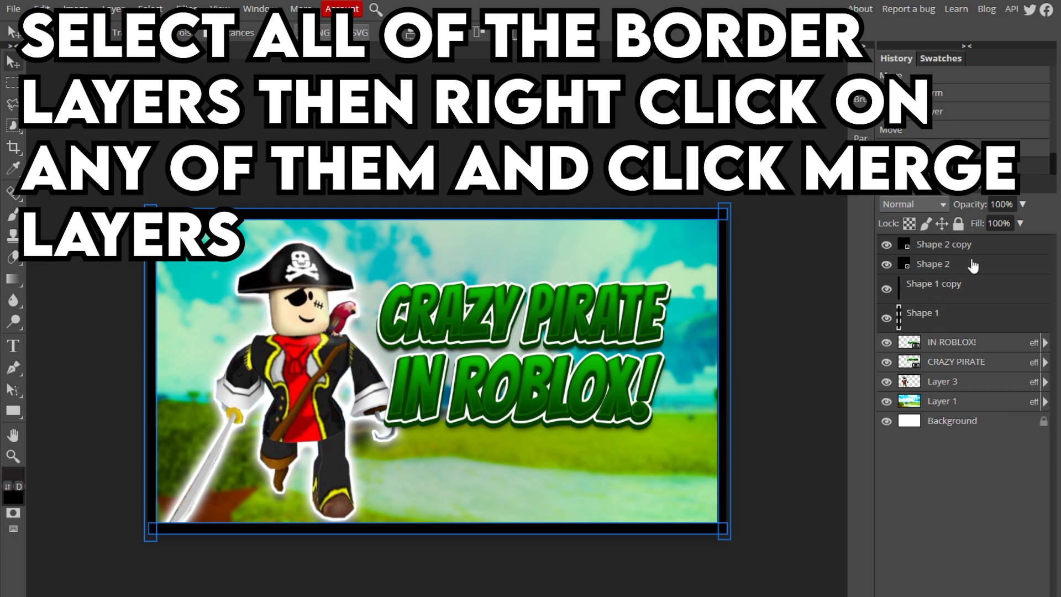
pyautogui.moveTo(973, 267); pyautogui.dragTo(947, 327)
pyautogui.rightClick(948, 288)
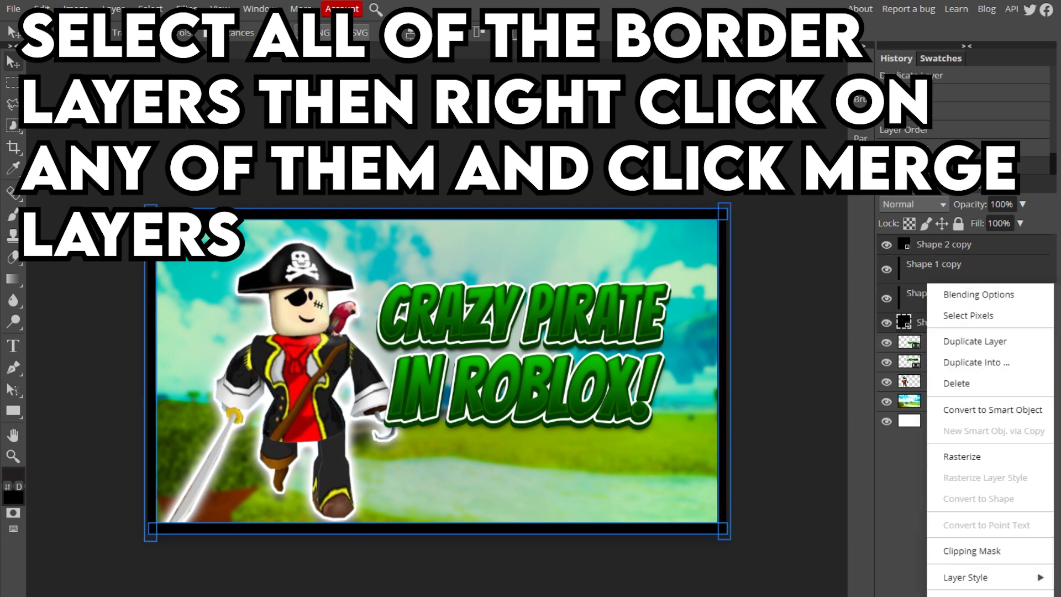
pyautogui.click(973, 595)
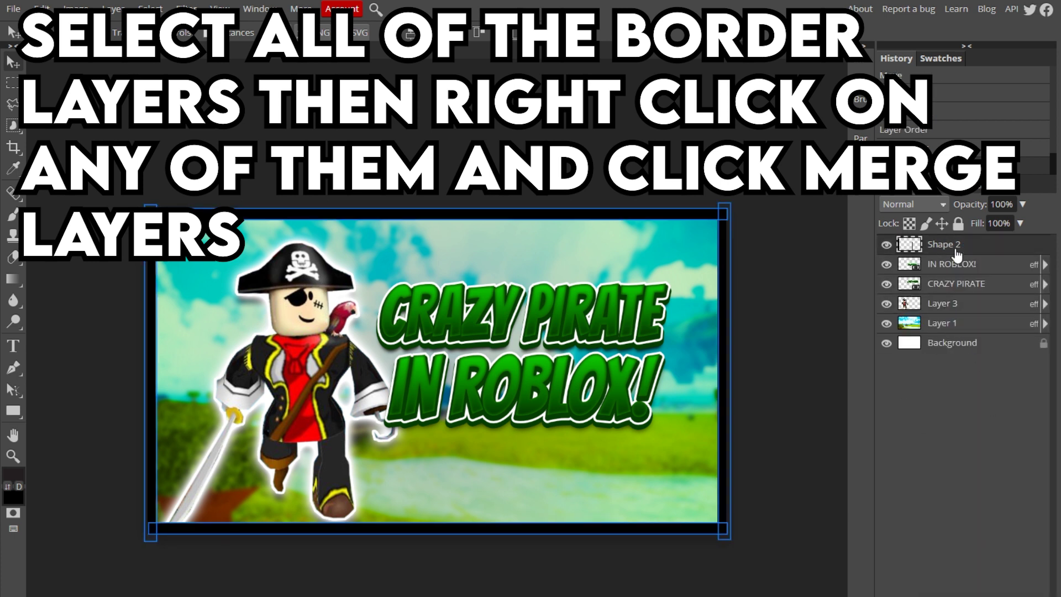
# Step: Apply a white Color Overlay to the merged border layer and convert that layer to a Smart Object
pyautogui.doubleClick(1025, 250)
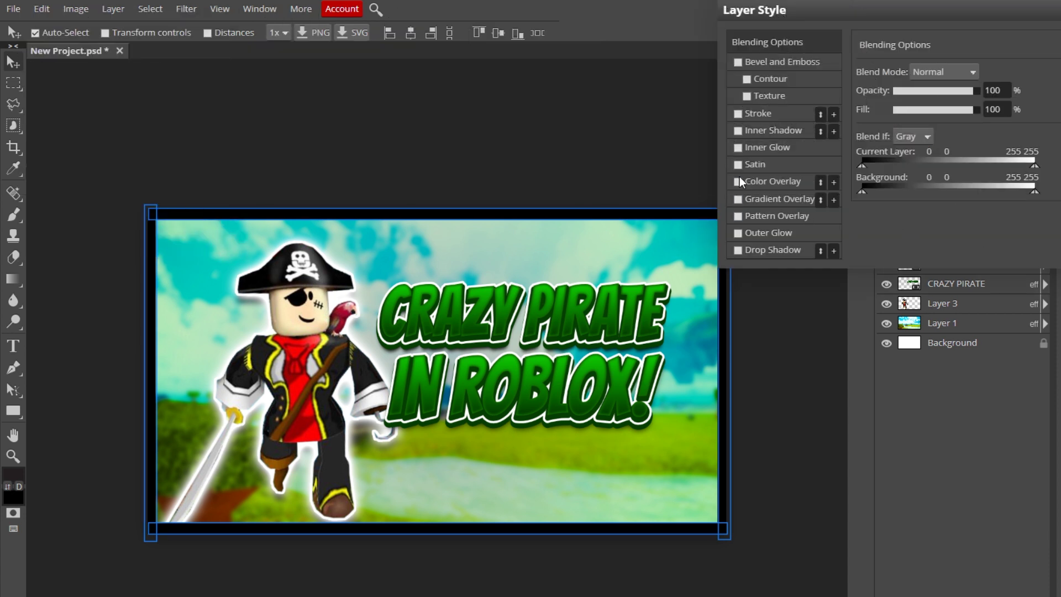
pyautogui.click(739, 178)
pyautogui.click(1031, 90)
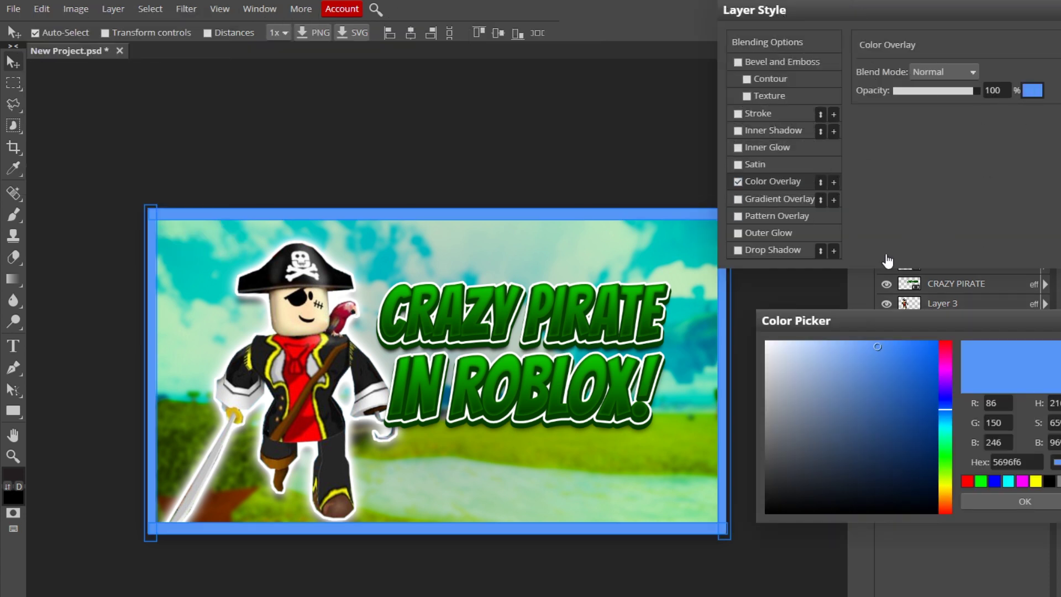
pyautogui.click(766, 342)
pyautogui.click(1042, 499)
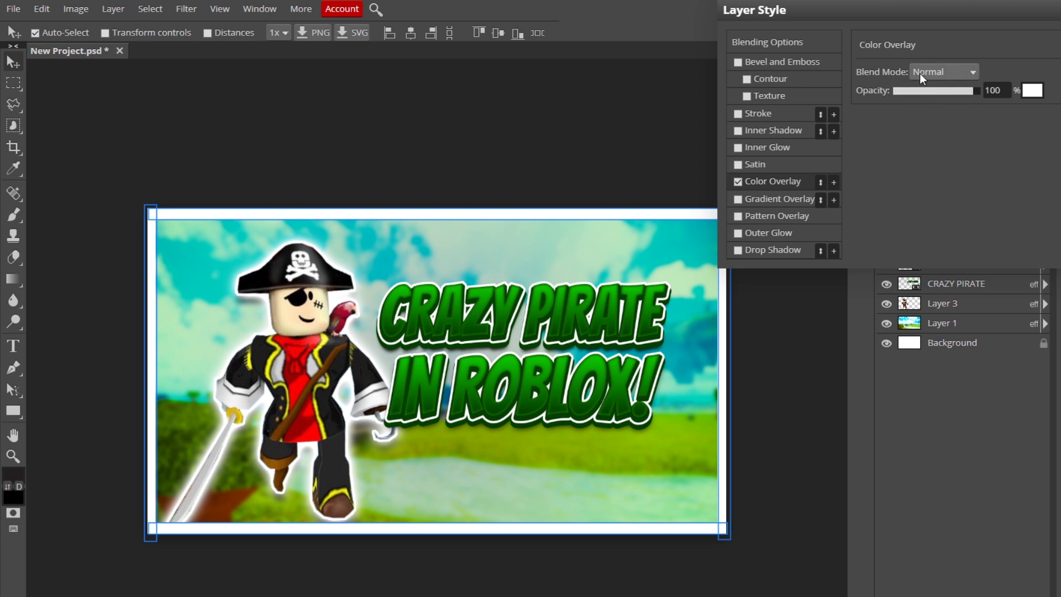
pyautogui.press('Return')
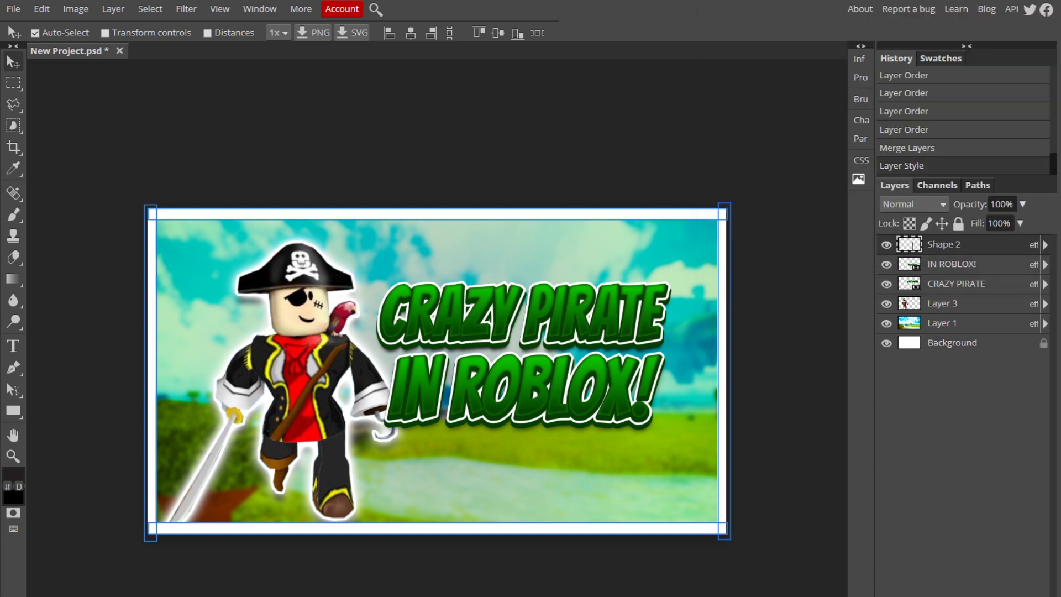
pyautogui.rightClick(965, 252)
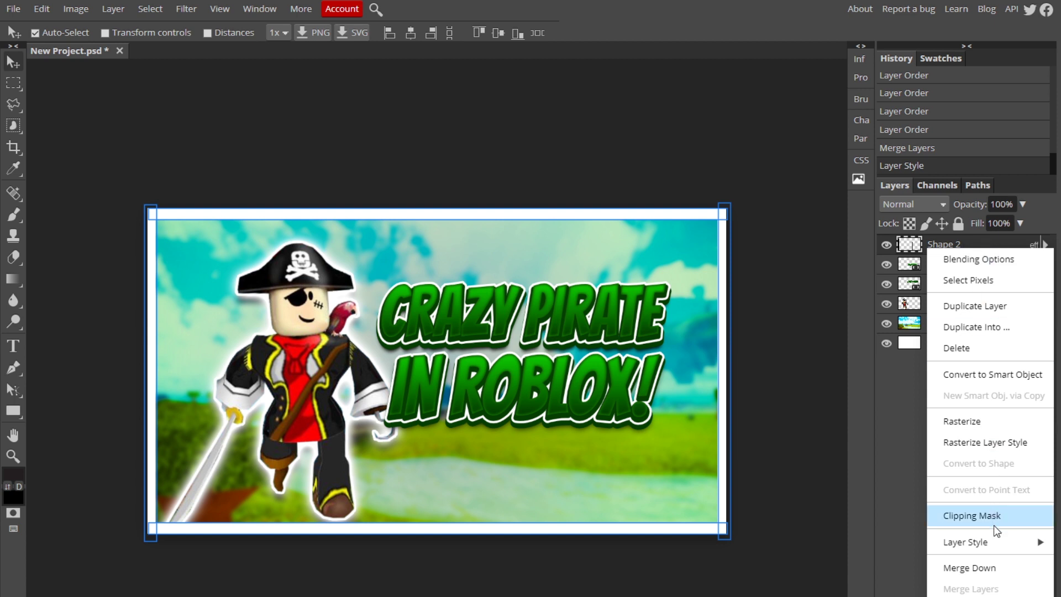
pyautogui.click(1012, 377)
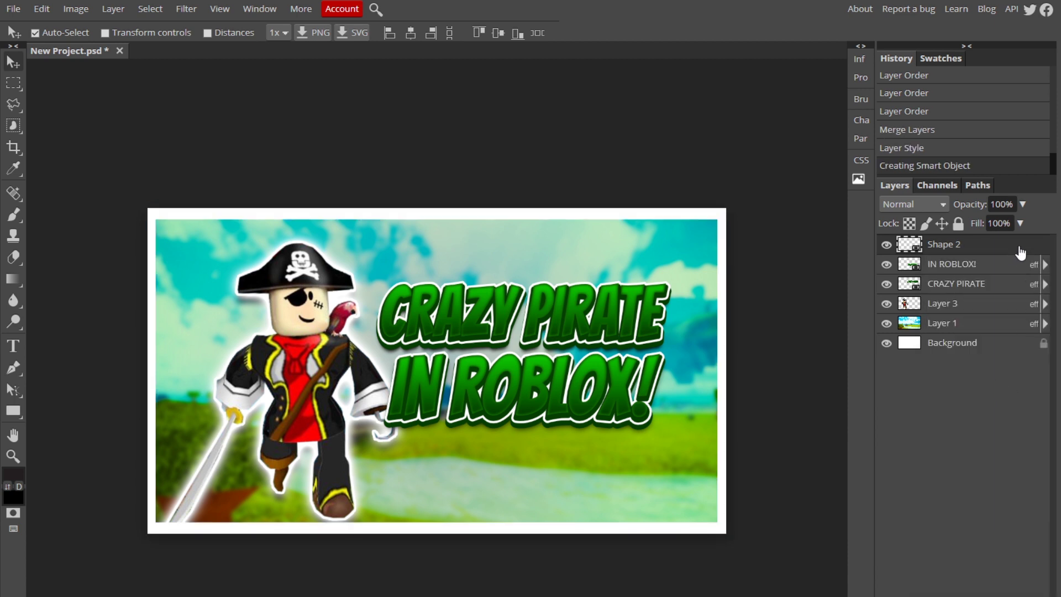
# Step: Set the border layer's blend mode to Color Dodge and its opacity to 38% in its blending options
pyautogui.doubleClick(1019, 252)
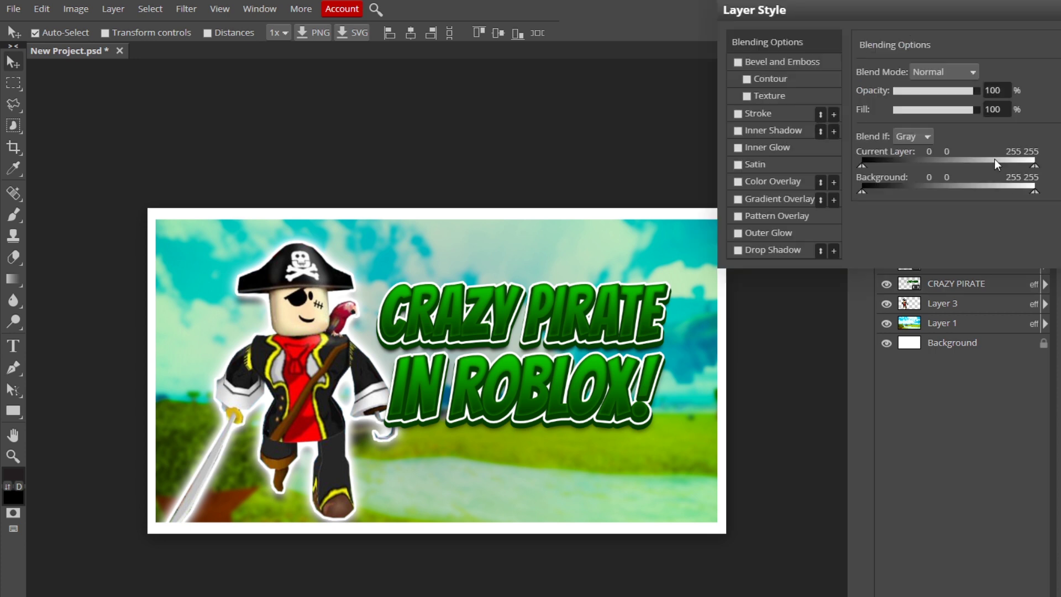
pyautogui.click(946, 72)
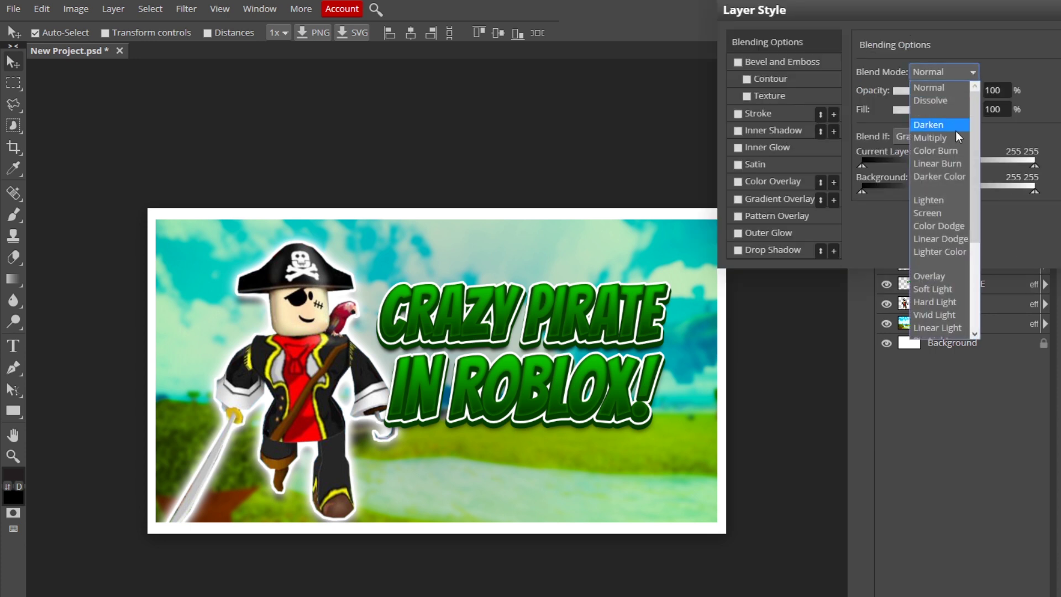
pyautogui.click(950, 177)
pyautogui.click(949, 75)
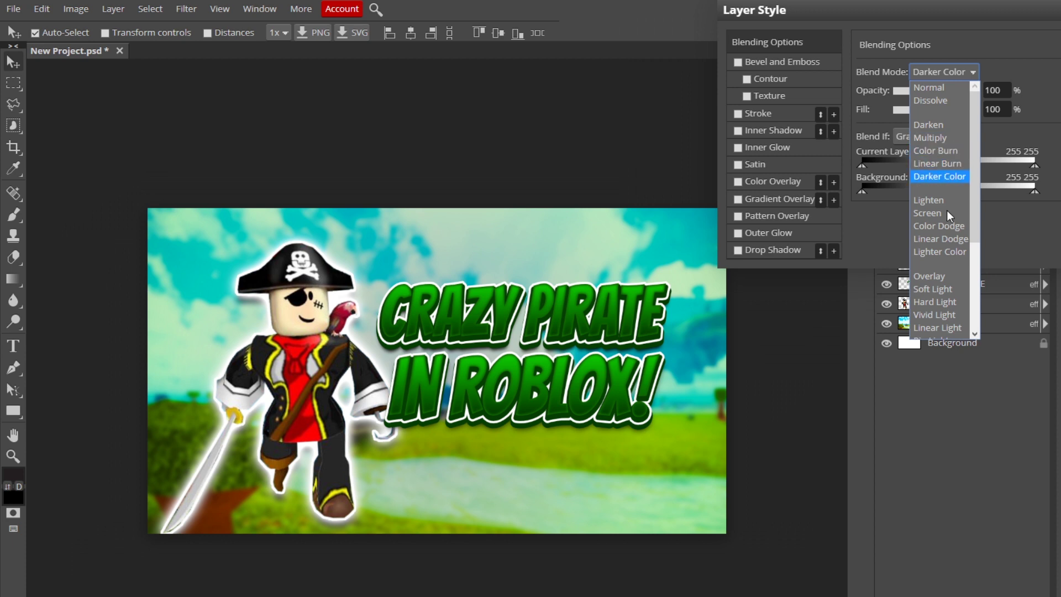
pyautogui.click(937, 230)
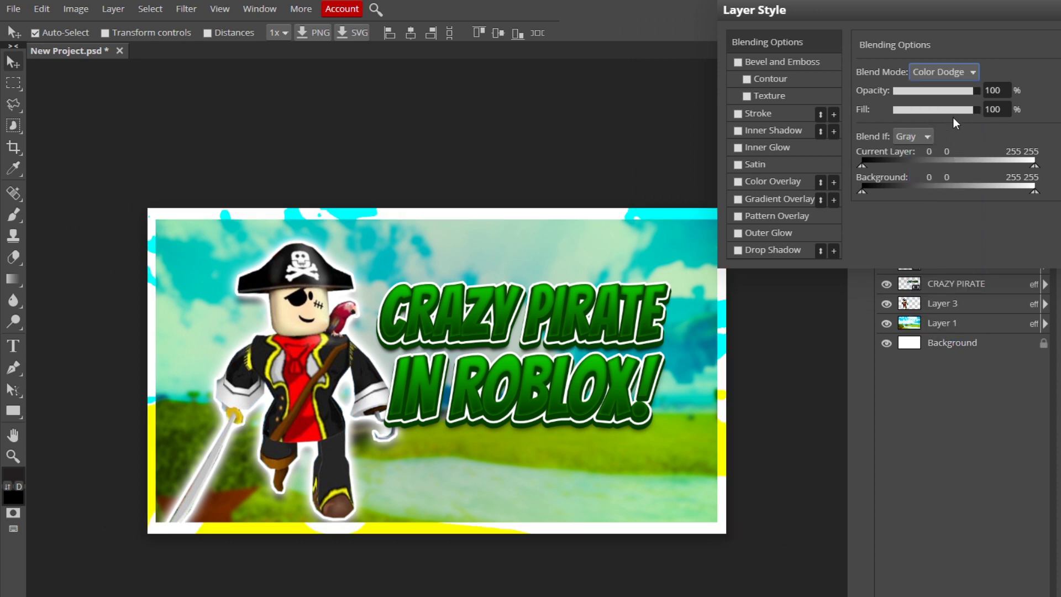
pyautogui.moveTo(926, 94)
pyautogui.mouseDown()
pyautogui.moveTo(939, 95)
pyautogui.moveTo(927, 93)
pyautogui.mouseUp()
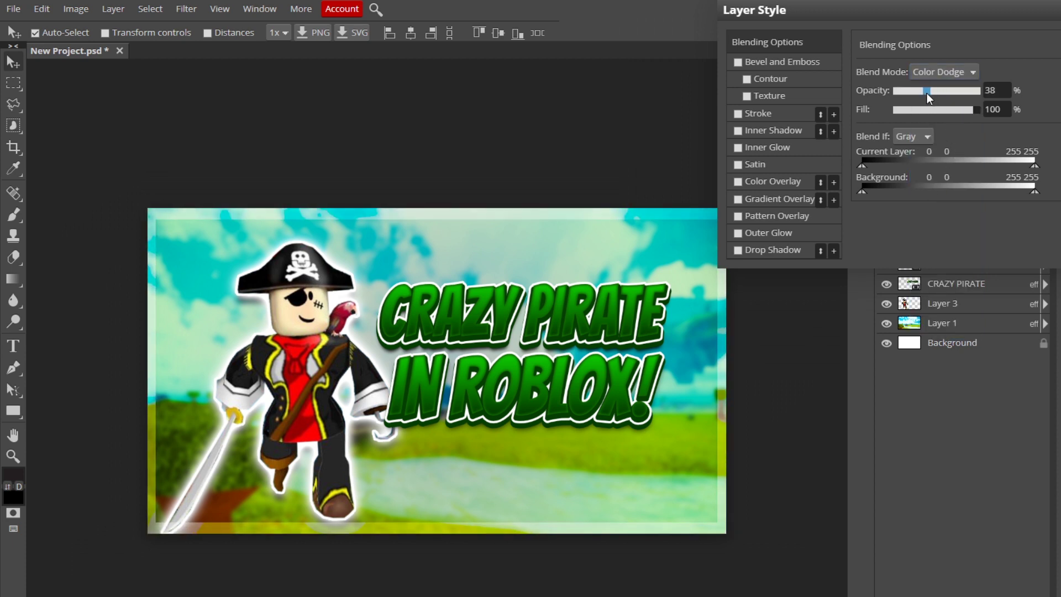
pyautogui.click(1057, 62)
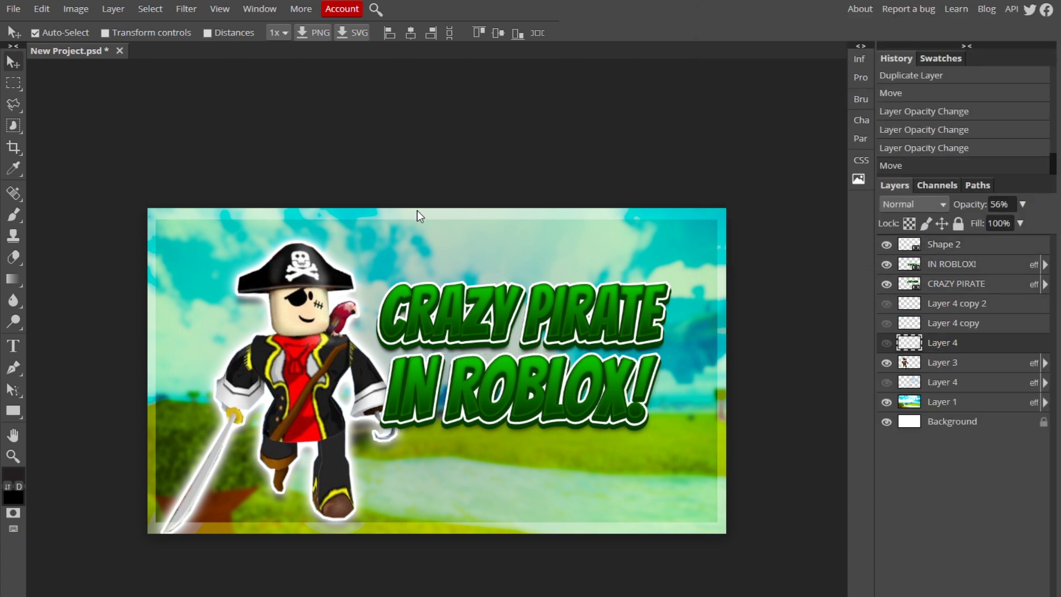
# Step: Export the thumbnail as a 1280 × 720 px PNG at 100% quality and save it
pyautogui.click(21, 9)
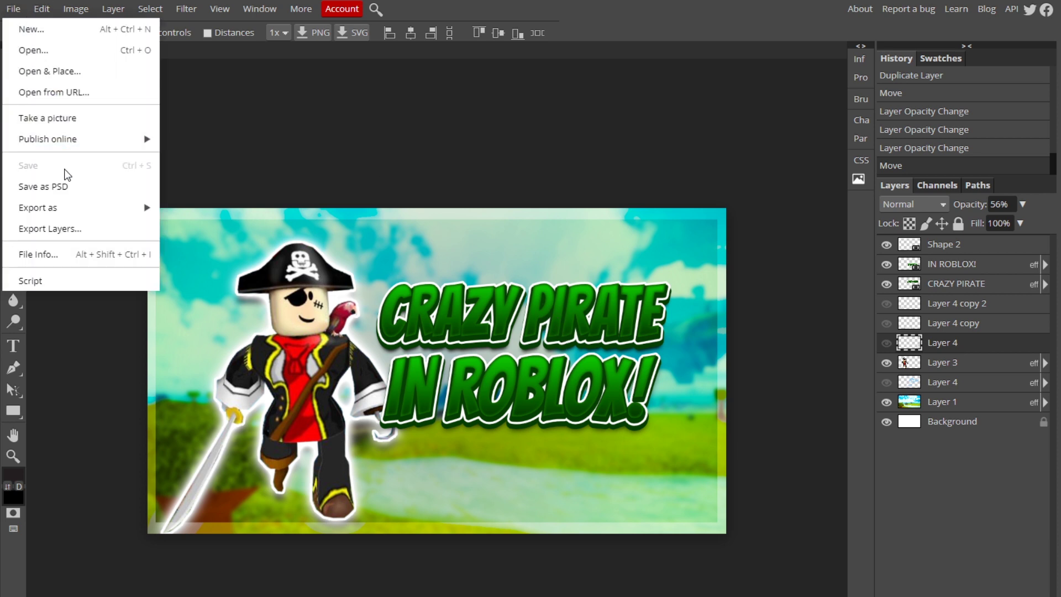
pyautogui.moveTo(145, 207)
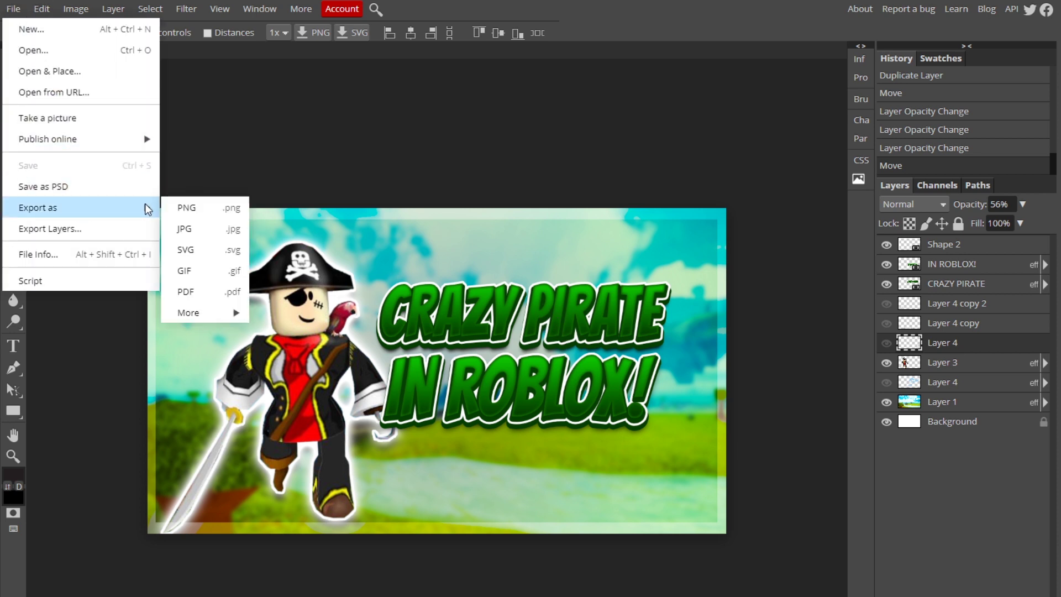
pyautogui.click(207, 210)
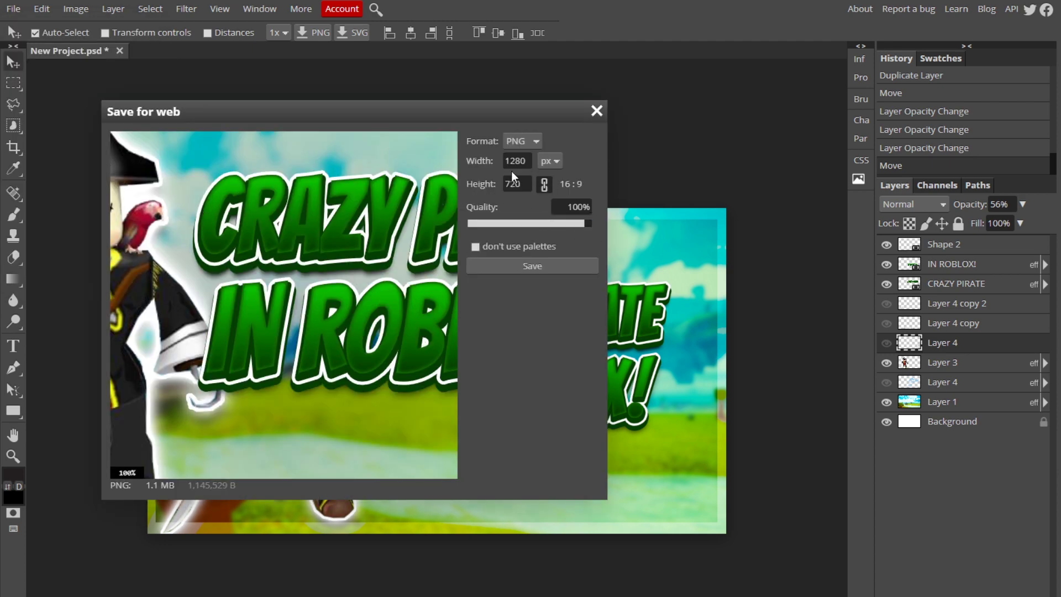
pyautogui.click(534, 266)
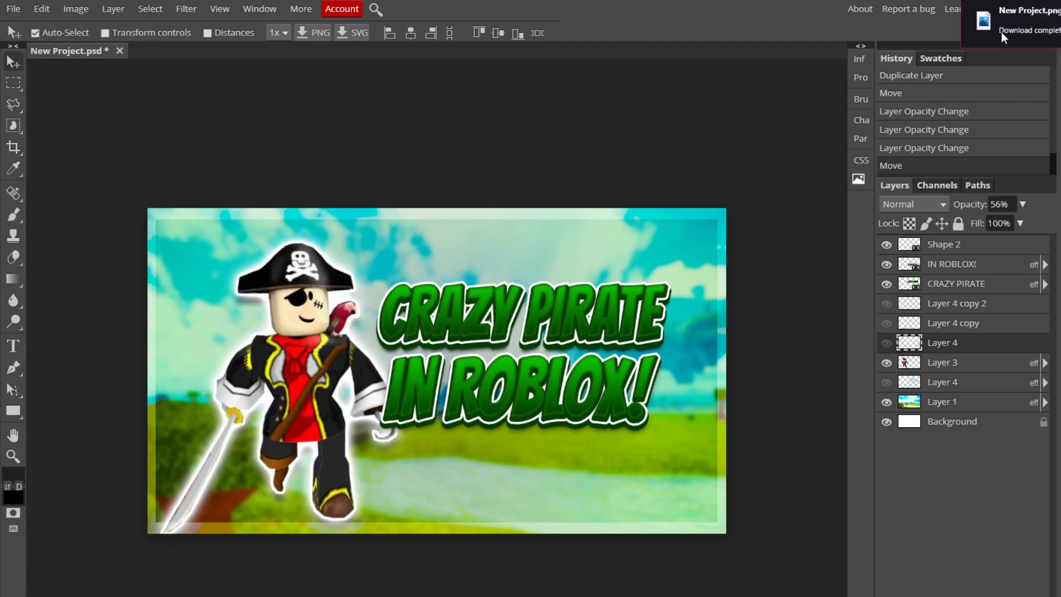